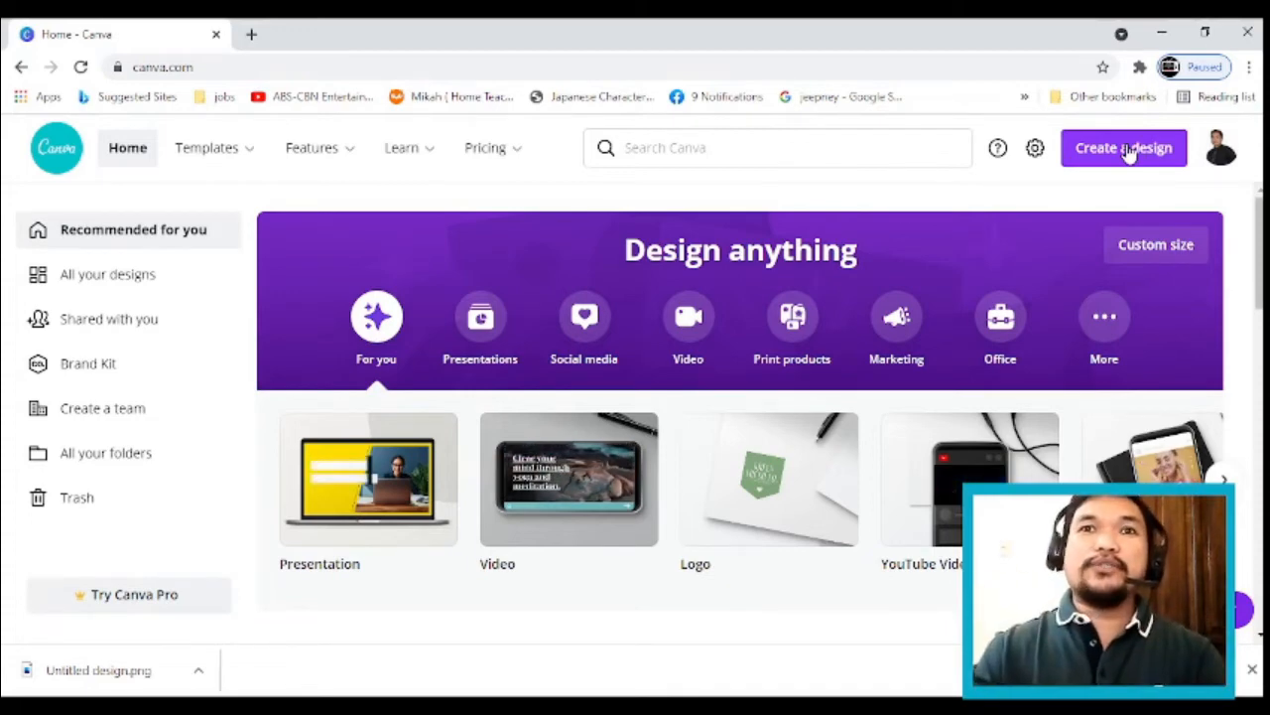
# Step: Create a new blank design using the YouTube Video format
pyautogui.click(1127, 157)
pyautogui.write('faceb')
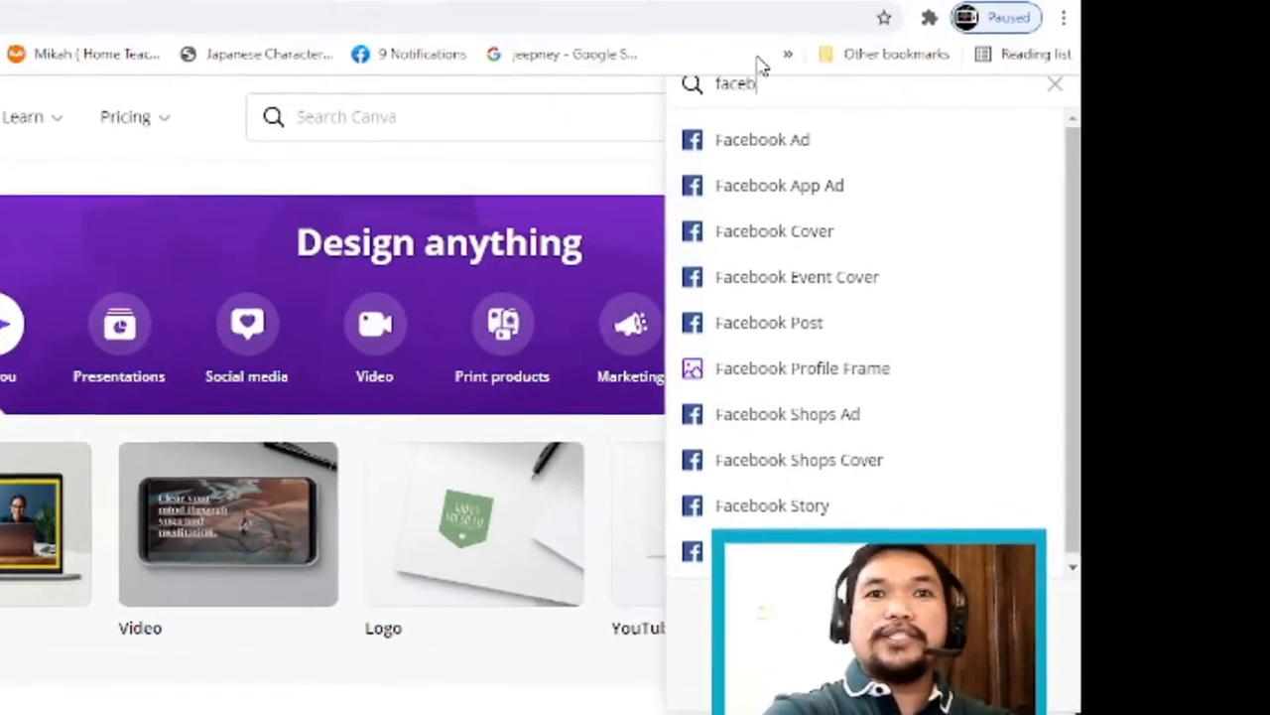
pyautogui.press('BackSpace')
pyautogui.press('BackSpace')
pyautogui.press('BackSpace')
pyautogui.press('BackSpace')
pyautogui.press('BackSpace')
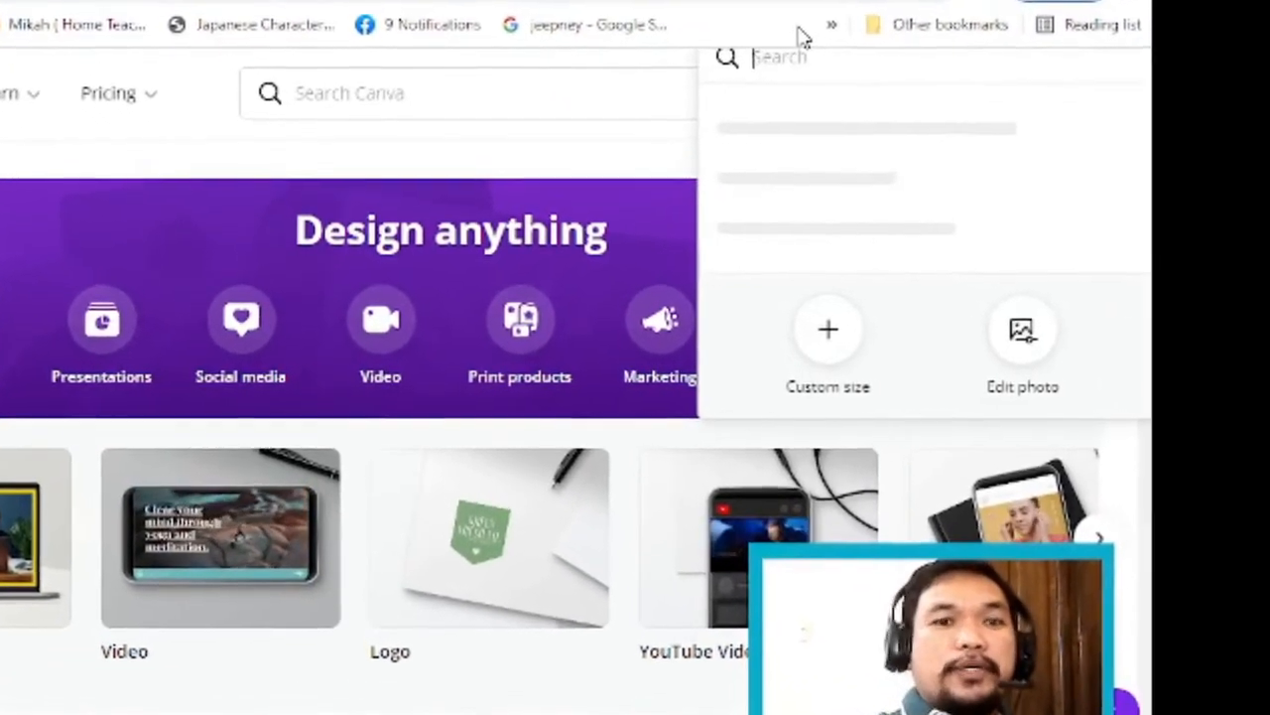
pyautogui.write('Youtube ')
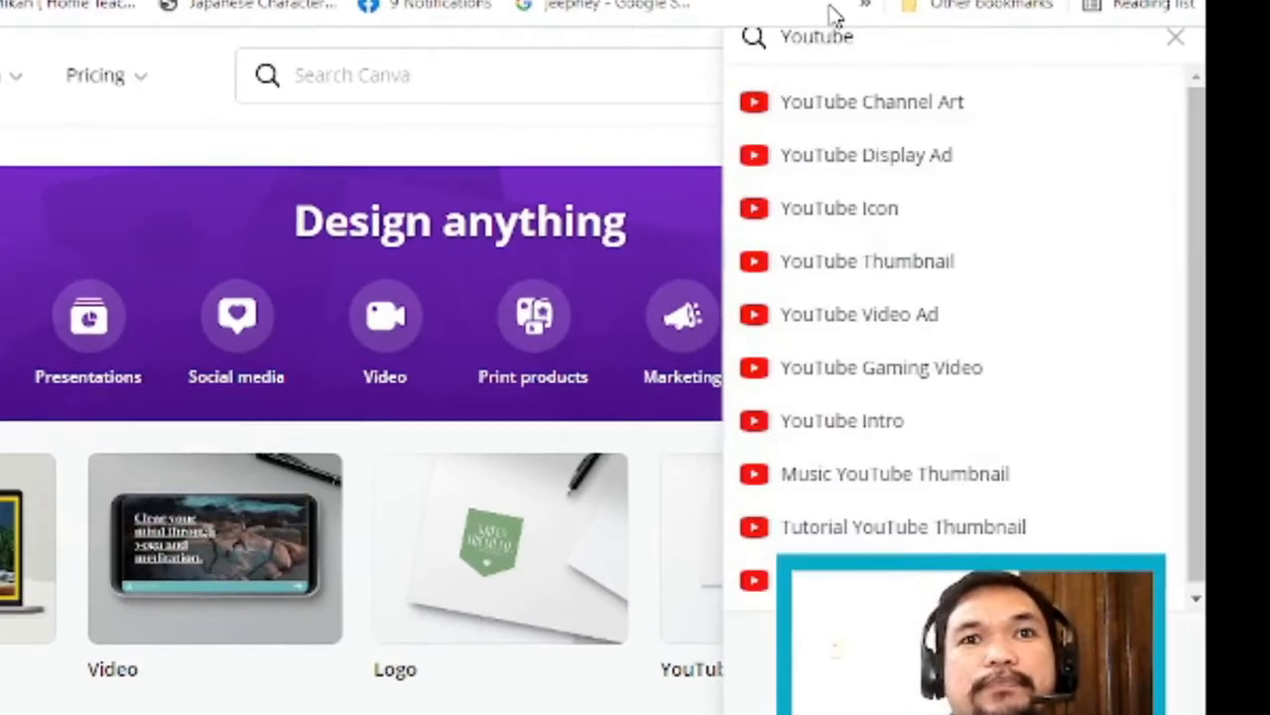
pyautogui.write('vid')
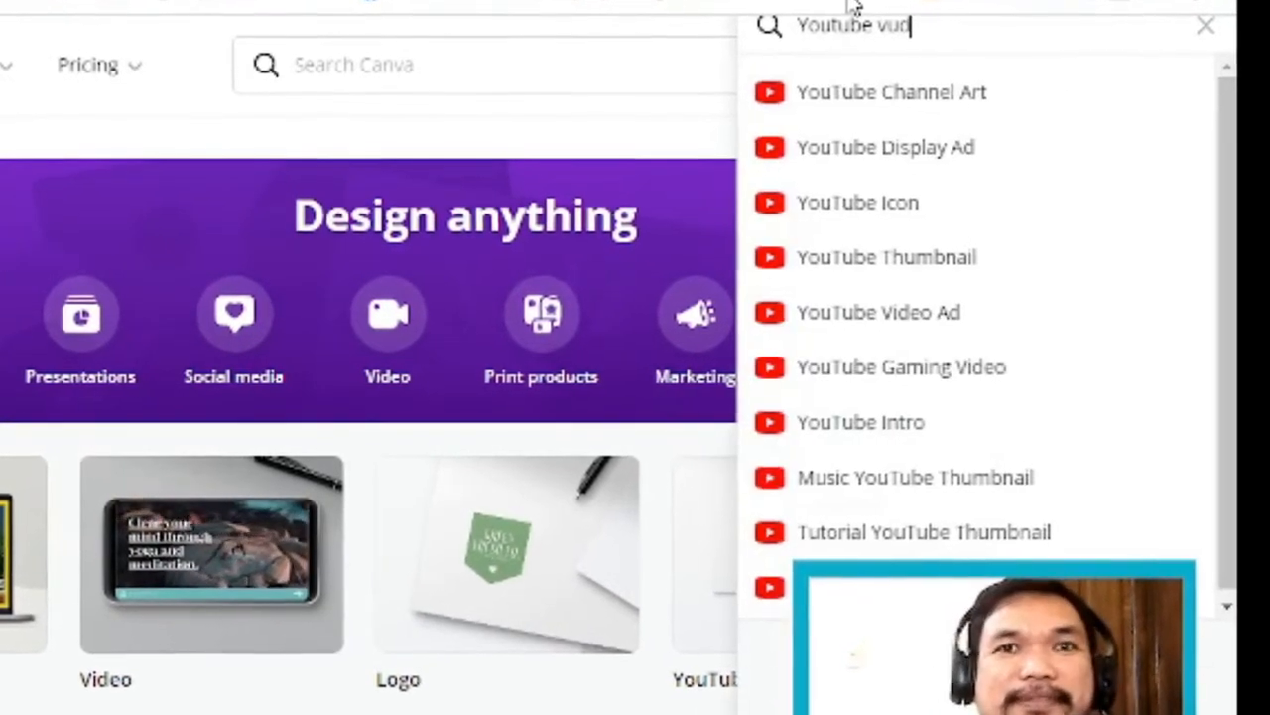
pyautogui.press('BackSpace')
pyautogui.press('BackSpace')
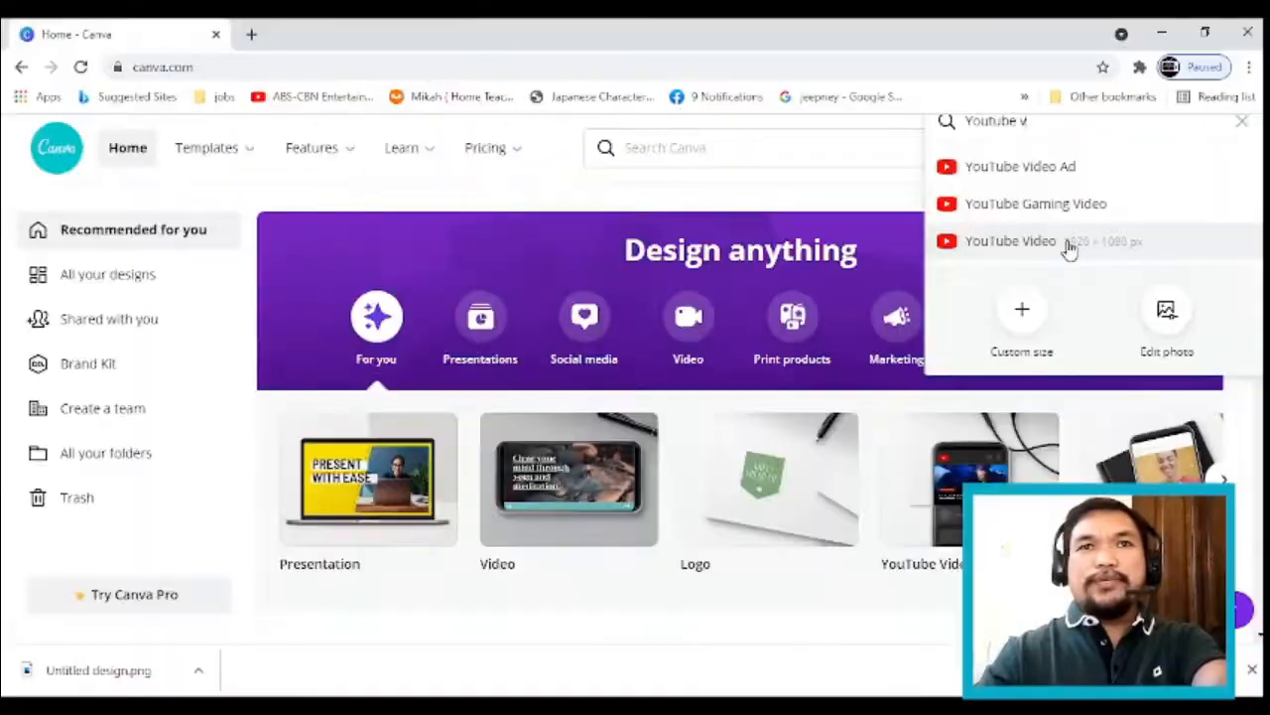
pyautogui.click(1069, 246)
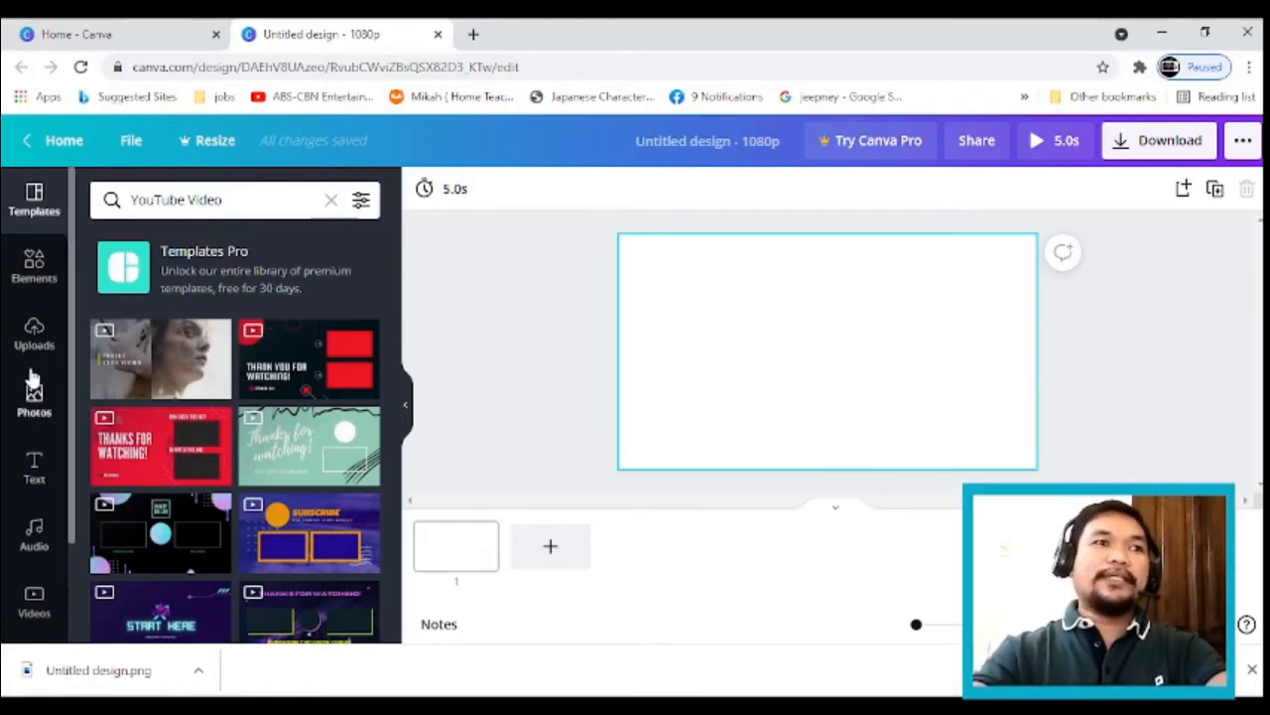
# Step: Set the blank page's background to the light green default color
pyautogui.click(956, 349)
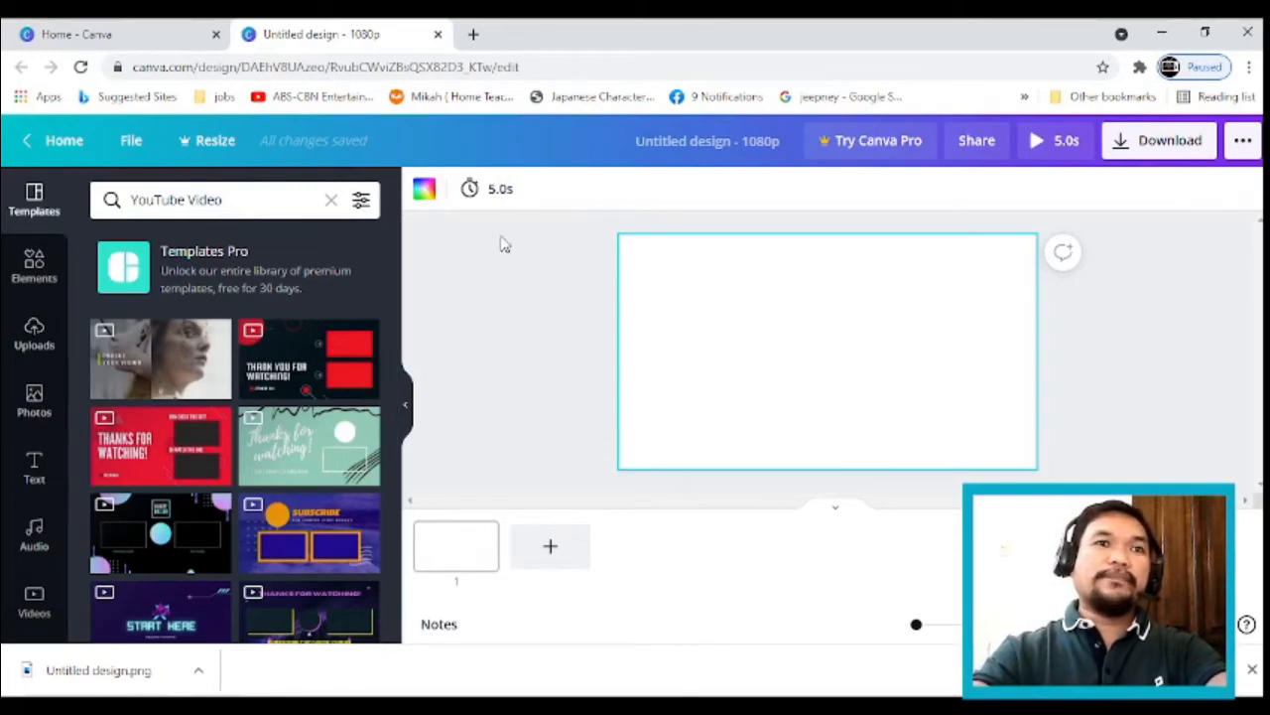
pyautogui.click(424, 188)
pyautogui.scroll(-2, 222, 531)
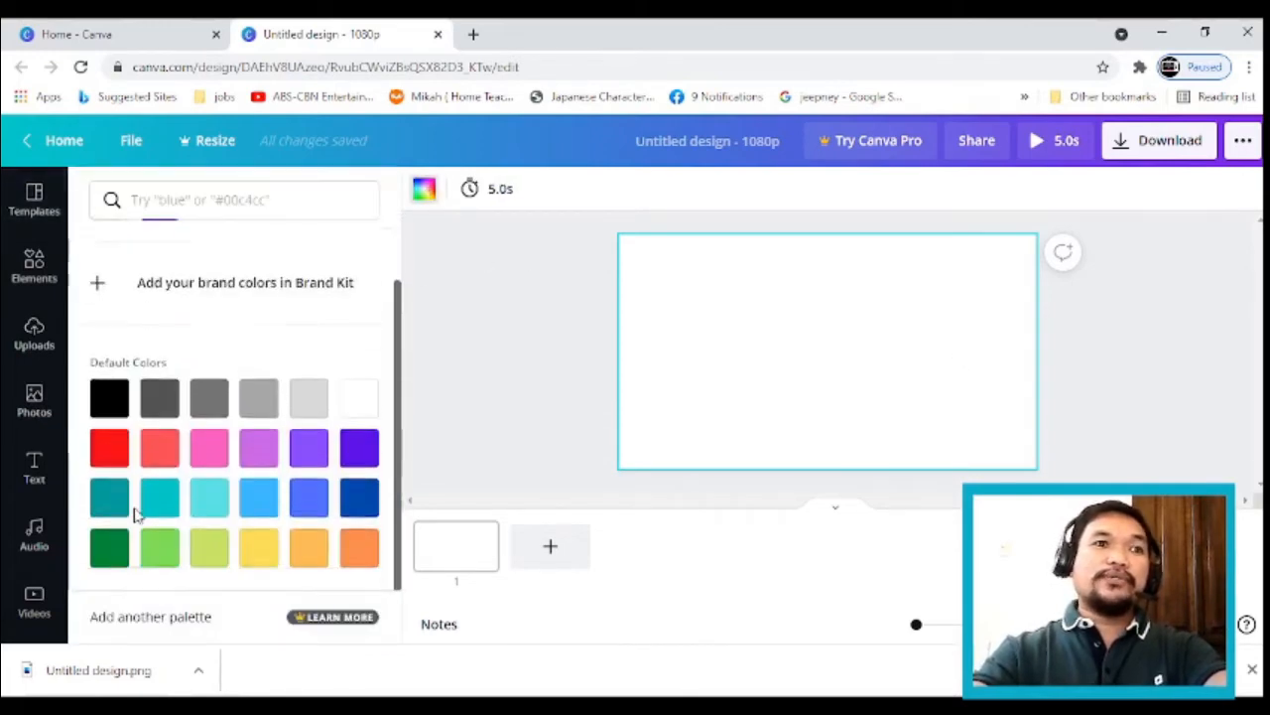
pyautogui.click(157, 547)
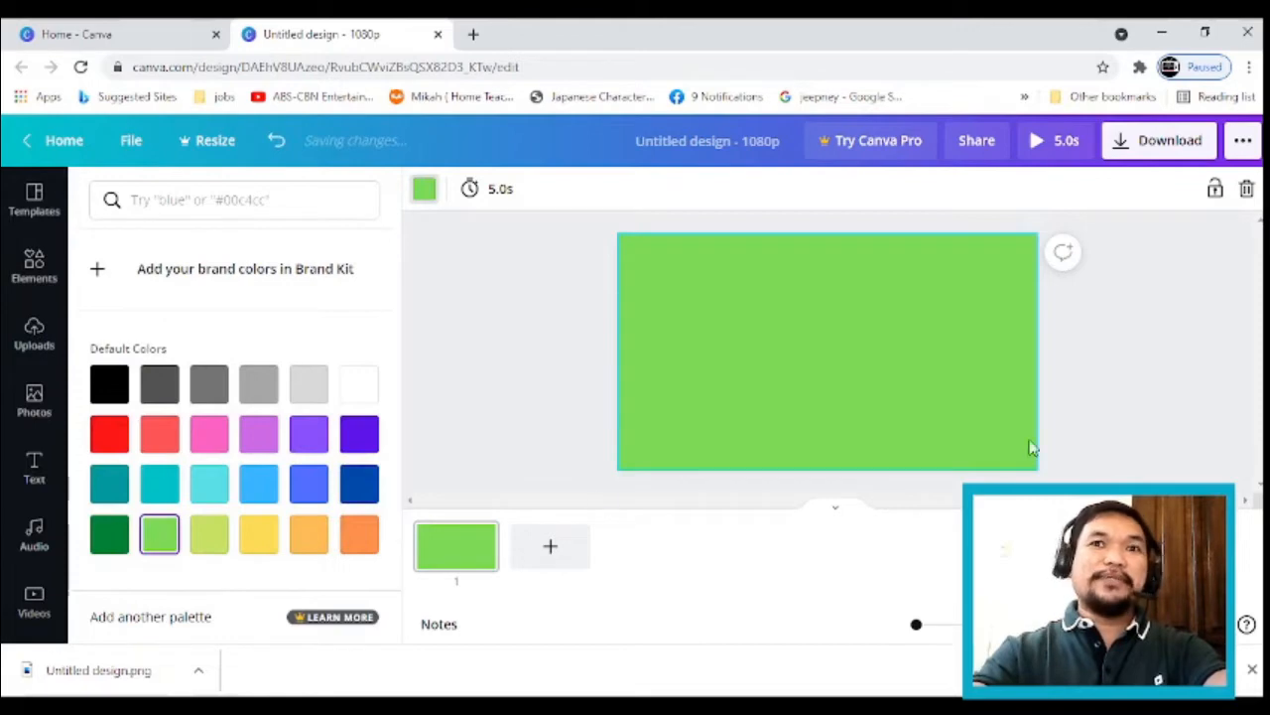
pyautogui.click(1142, 417)
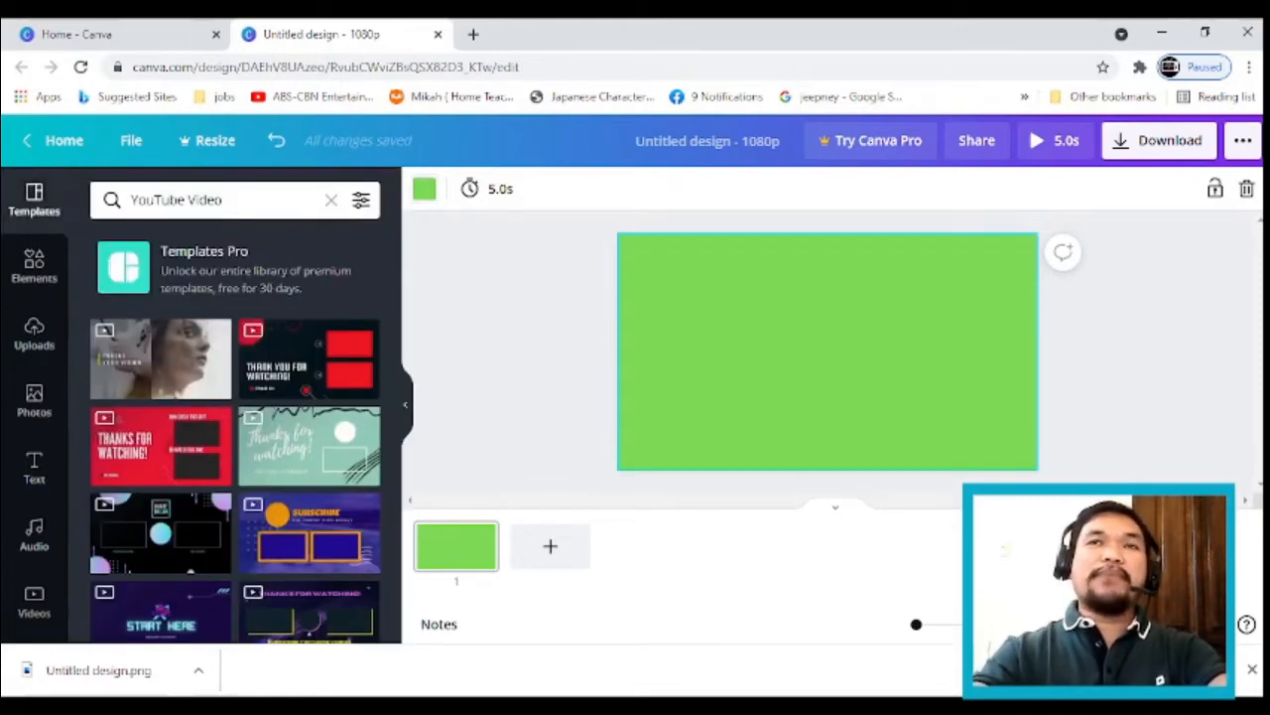
pyautogui.click(1141, 422)
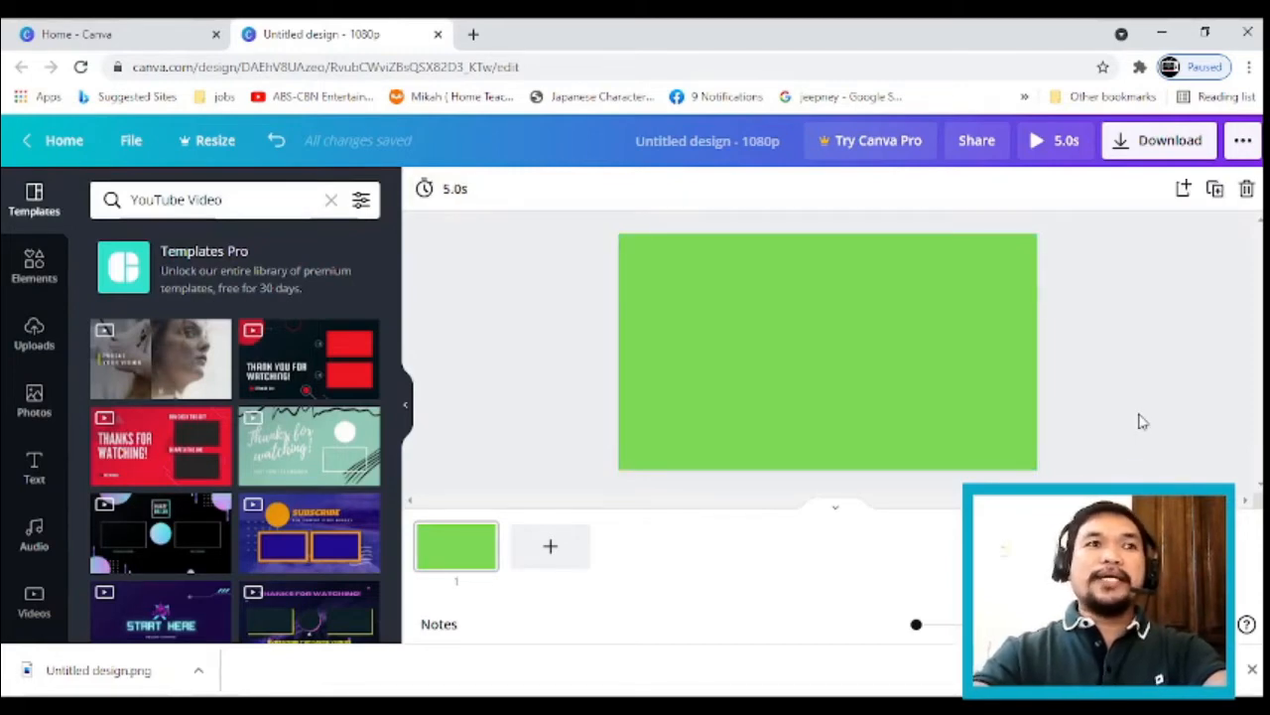
# Step: Add the pill-shaped frame with a round photo placeholder at one end from the full Frames collection
pyautogui.click(43, 288)
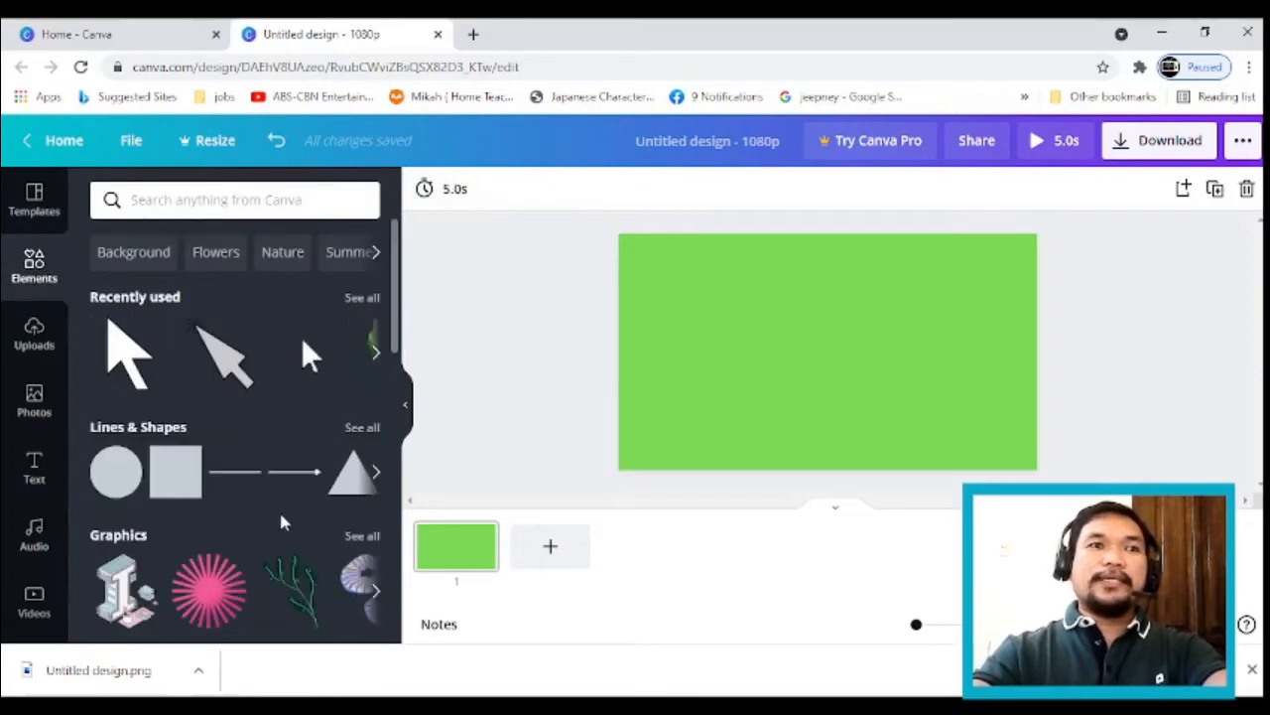
pyautogui.click(320, 197)
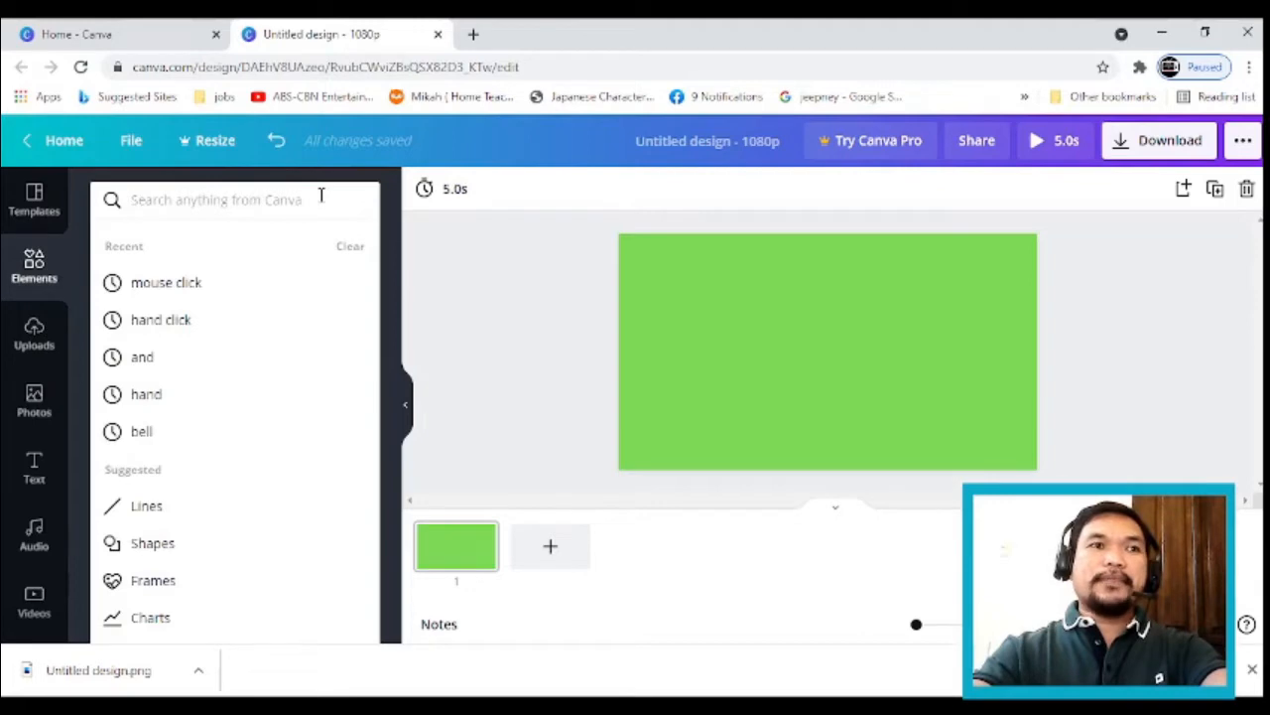
pyautogui.click(444, 341)
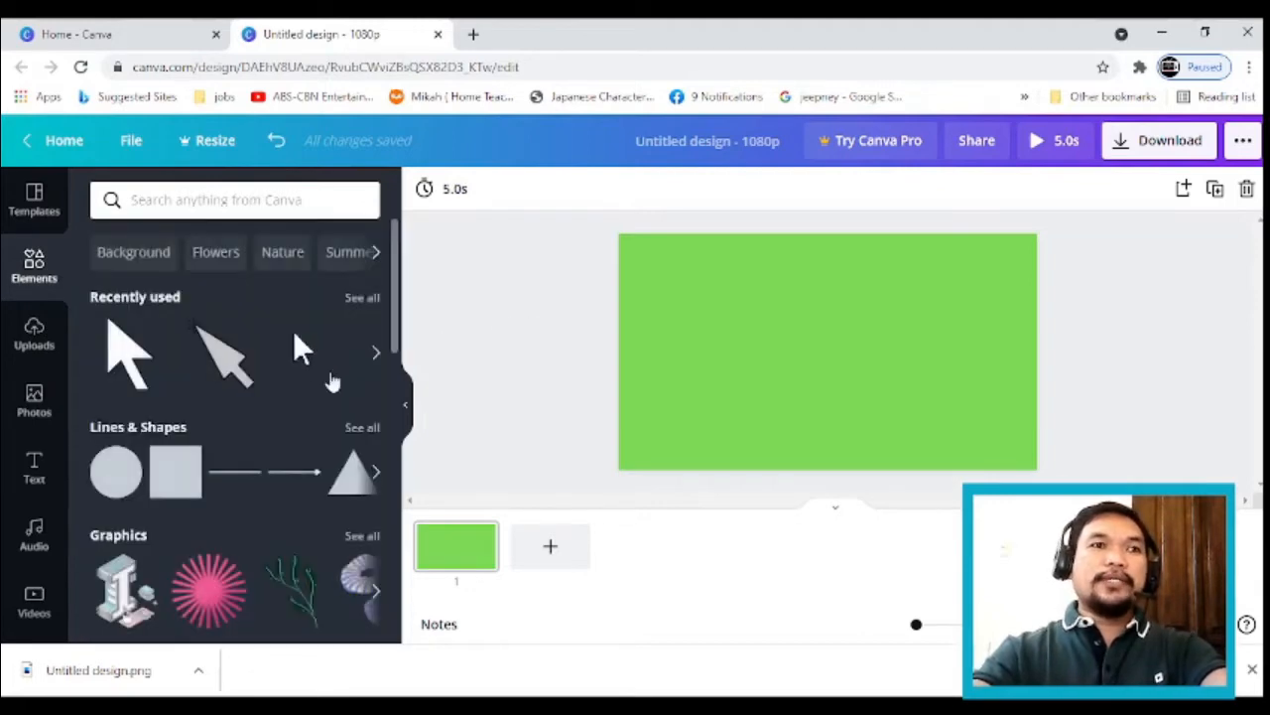
pyautogui.scroll(-10, 266, 482)
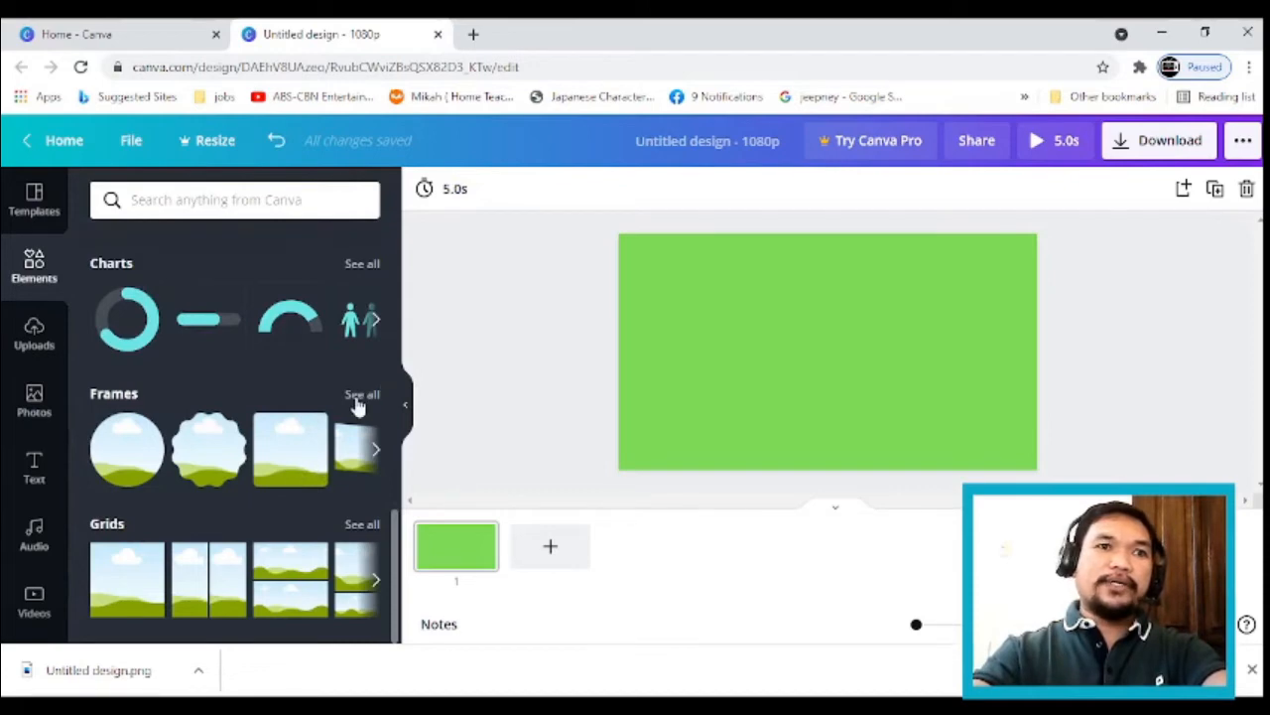
pyautogui.click(360, 395)
pyautogui.scroll(-15, 171, 523)
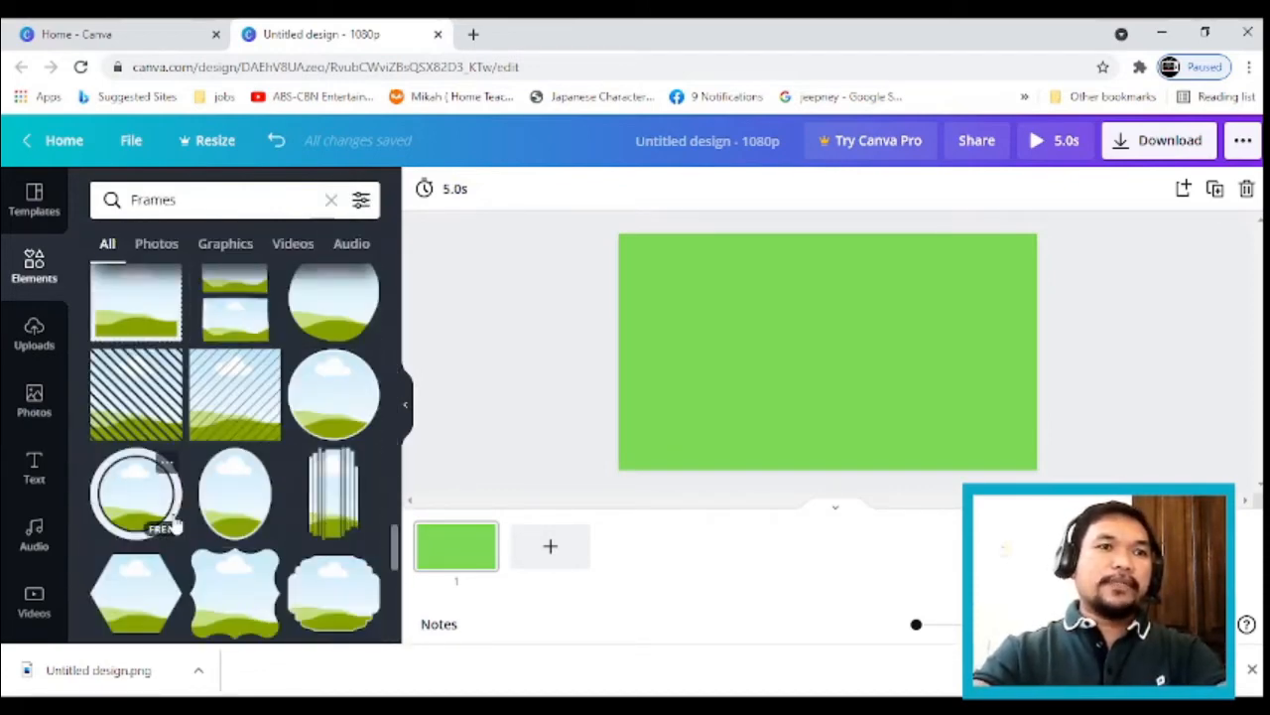
pyautogui.scroll(-5, 172, 523)
pyautogui.scroll(-10, 174, 523)
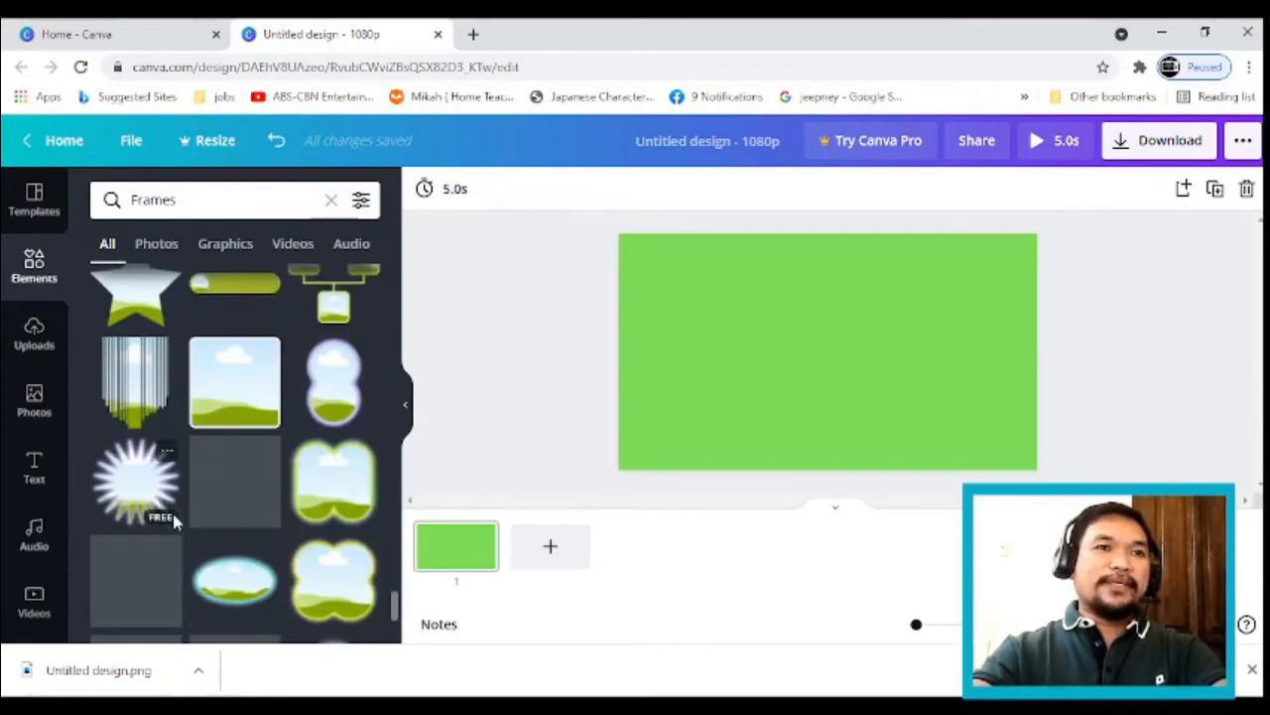
pyautogui.click(238, 292)
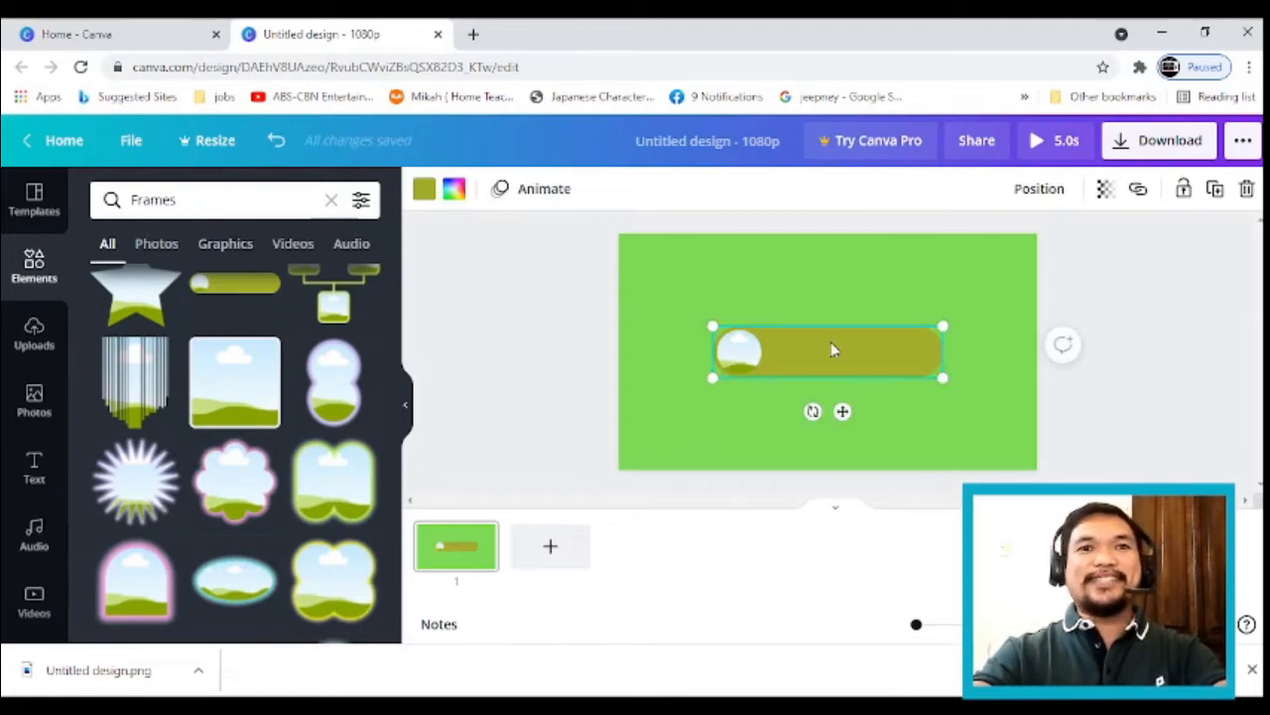
# Step: Enlarge the pill-shaped frame to about three quarters of the page width and place it near the page's center
pyautogui.moveTo(833, 350); pyautogui.dragTo(794, 329)
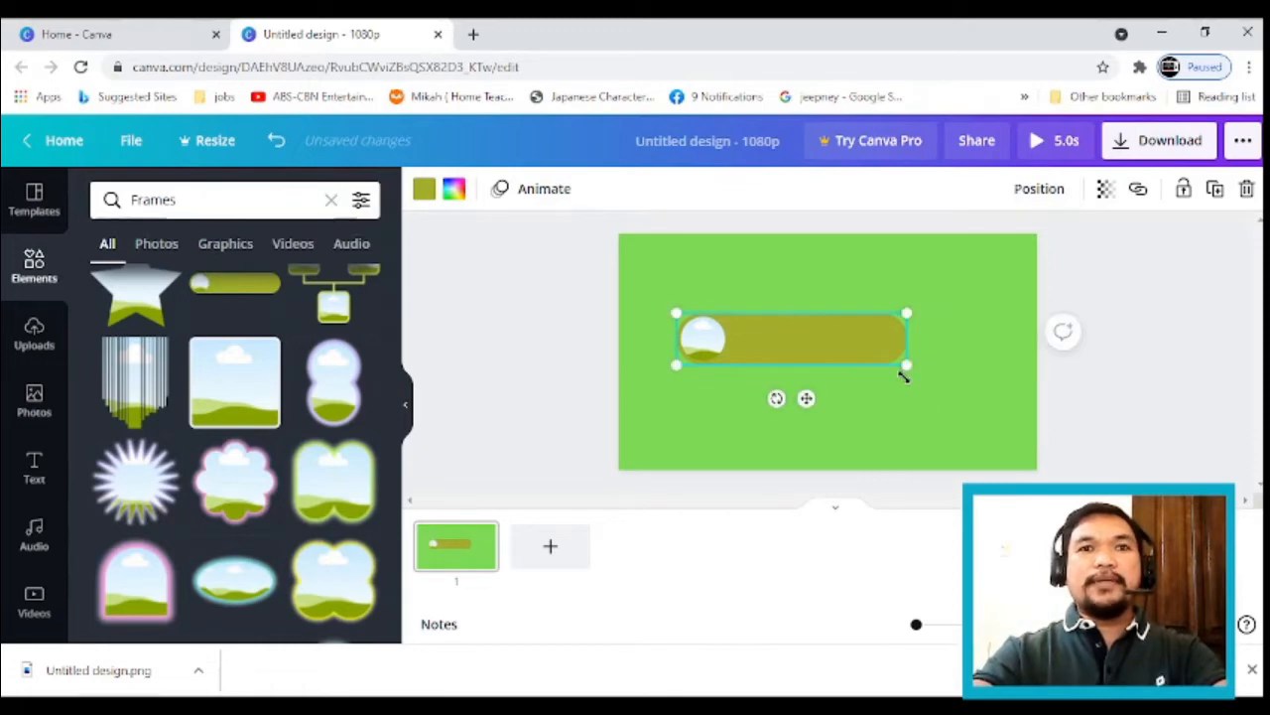
pyautogui.moveTo(903, 357); pyautogui.dragTo(965, 389)
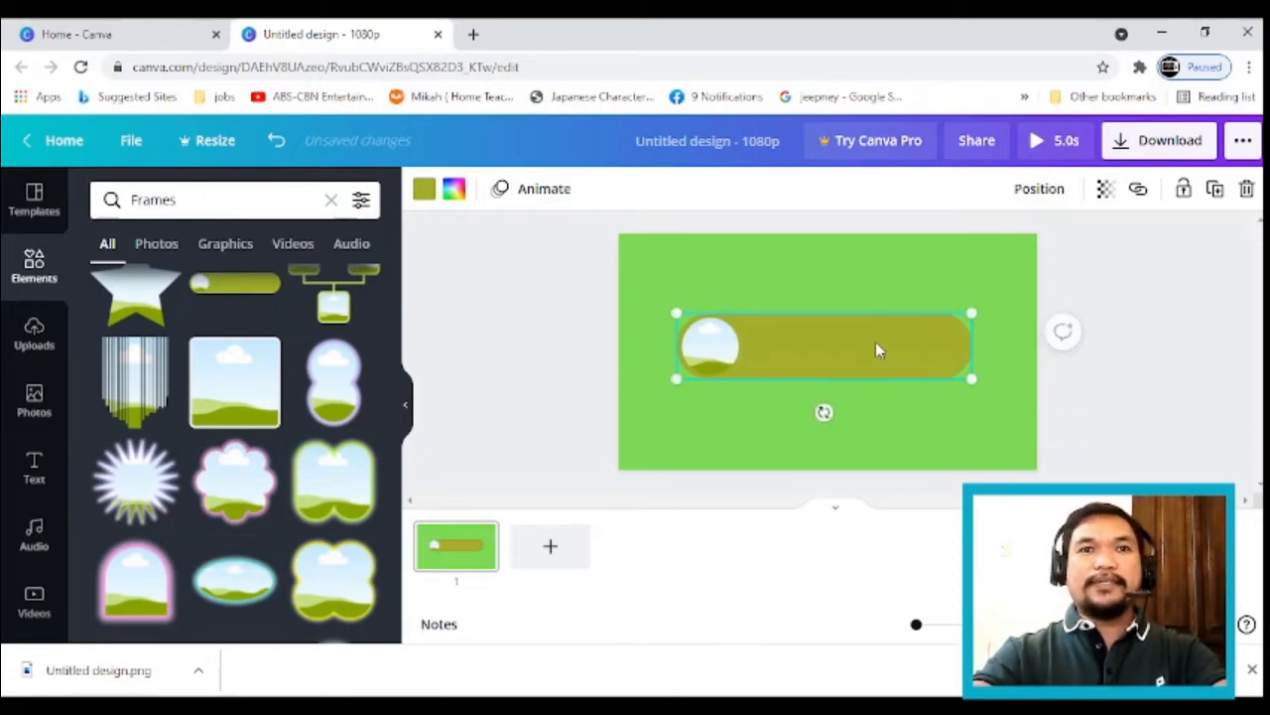
pyautogui.moveTo(875, 341); pyautogui.dragTo(870, 337)
pyautogui.moveTo(964, 374); pyautogui.dragTo(879, 352)
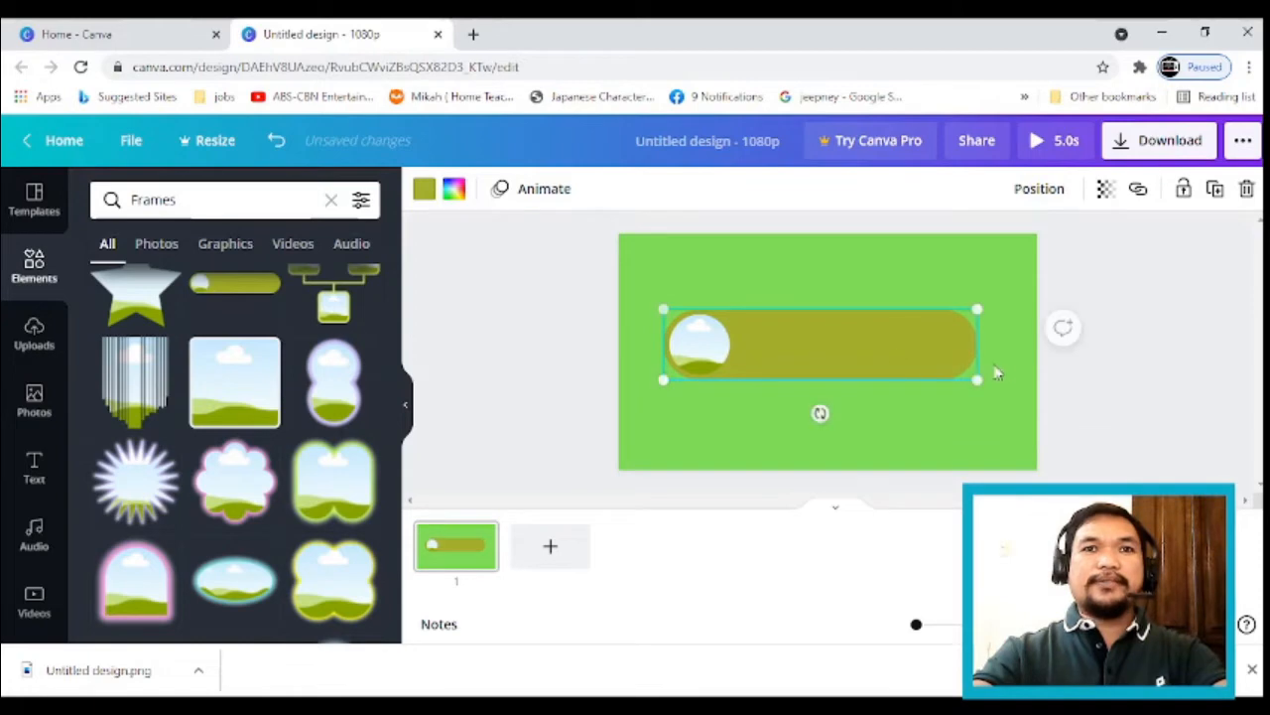
pyautogui.click(1164, 374)
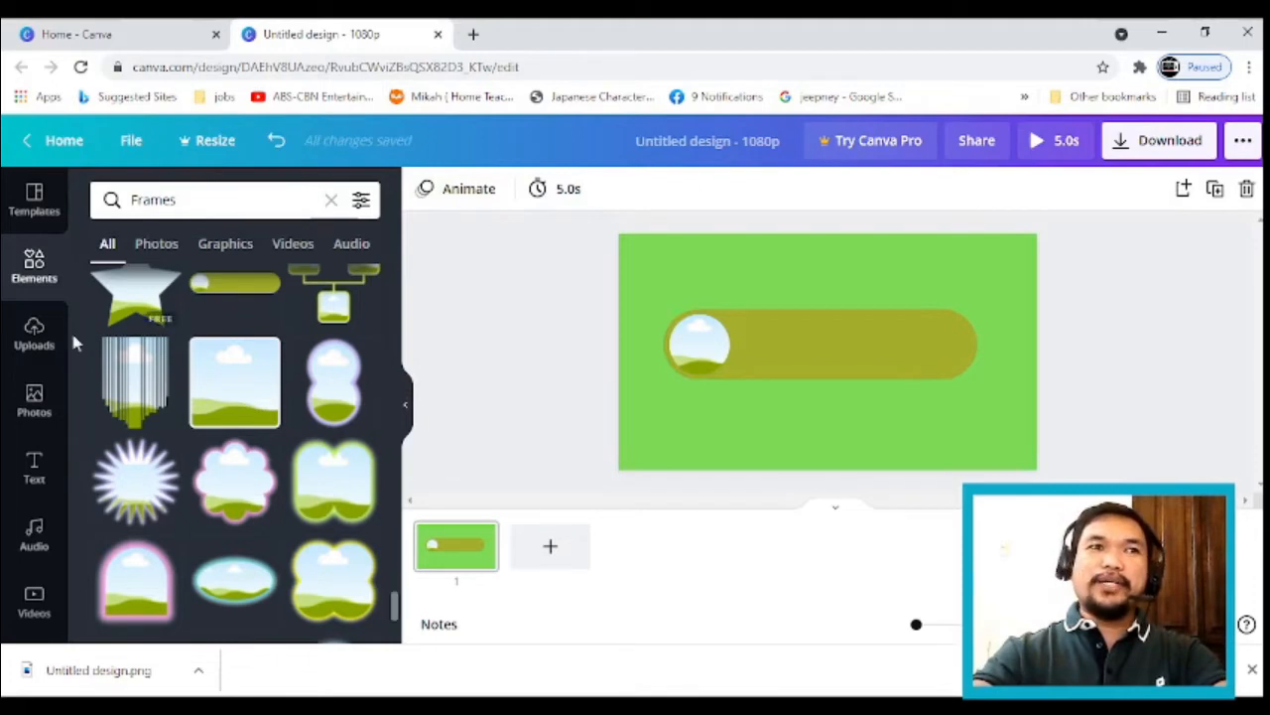
# Step: Place the uploaded channel logo with the social media icons into the pill frame's round photo placeholder
pyautogui.click(34, 343)
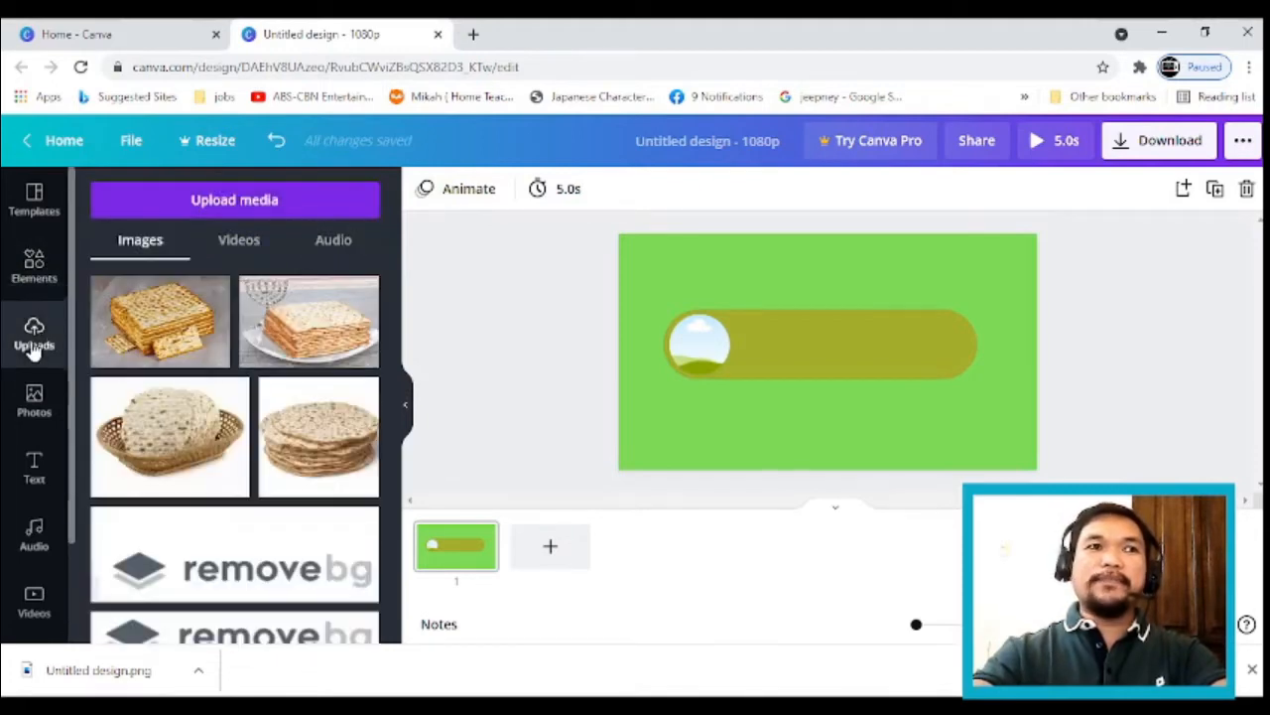
pyautogui.scroll(-10, 285, 437)
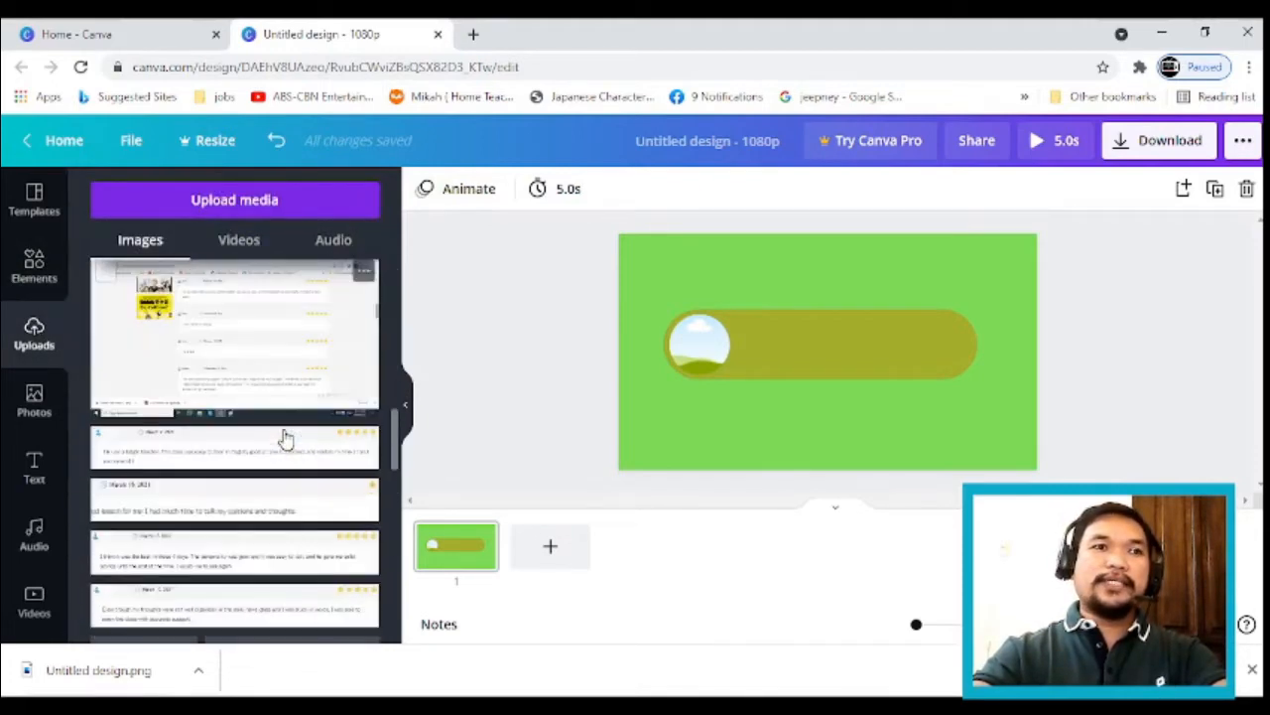
pyautogui.scroll(-10, 285, 439)
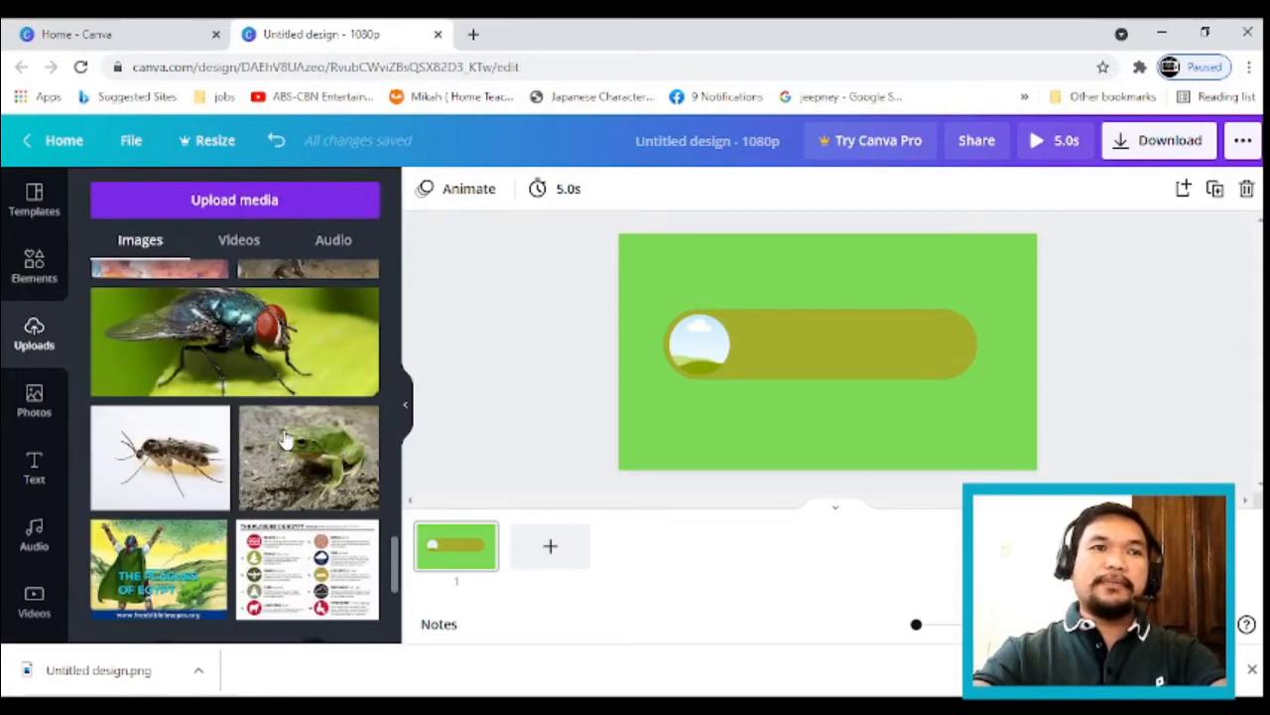
pyautogui.scroll(-10, 282, 437)
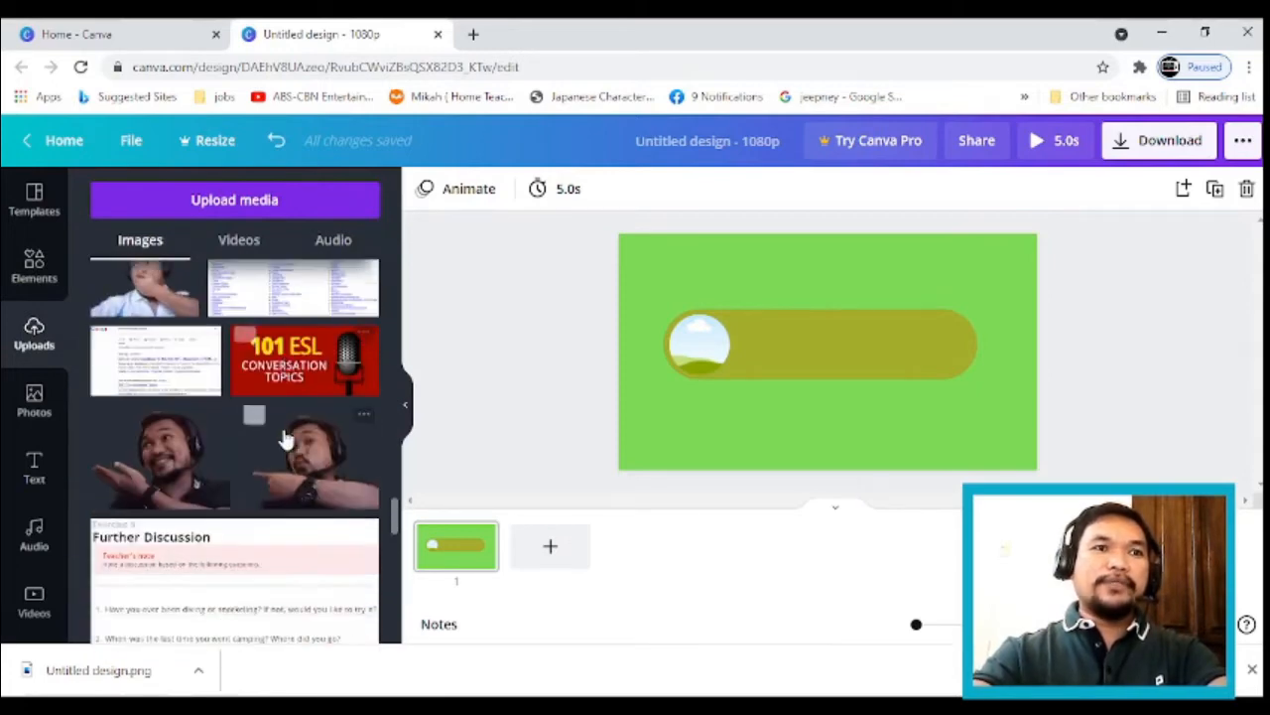
pyautogui.scroll(-5, 285, 437)
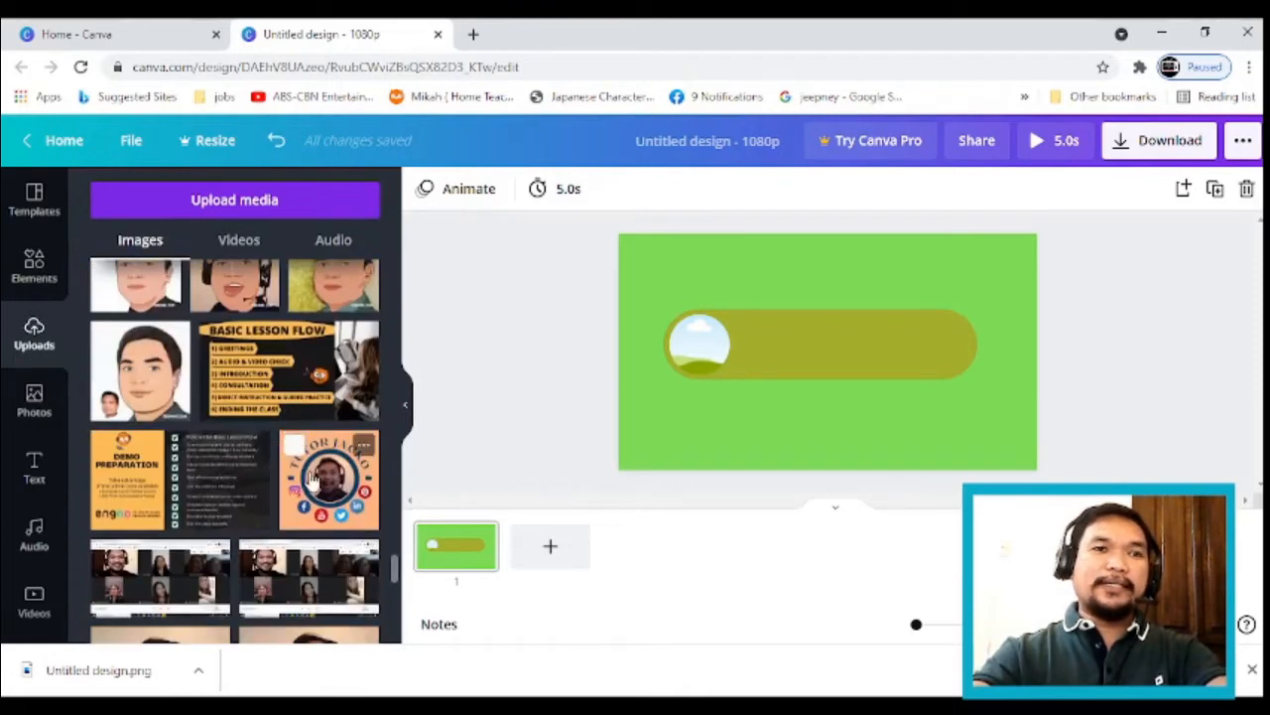
pyautogui.click(314, 496)
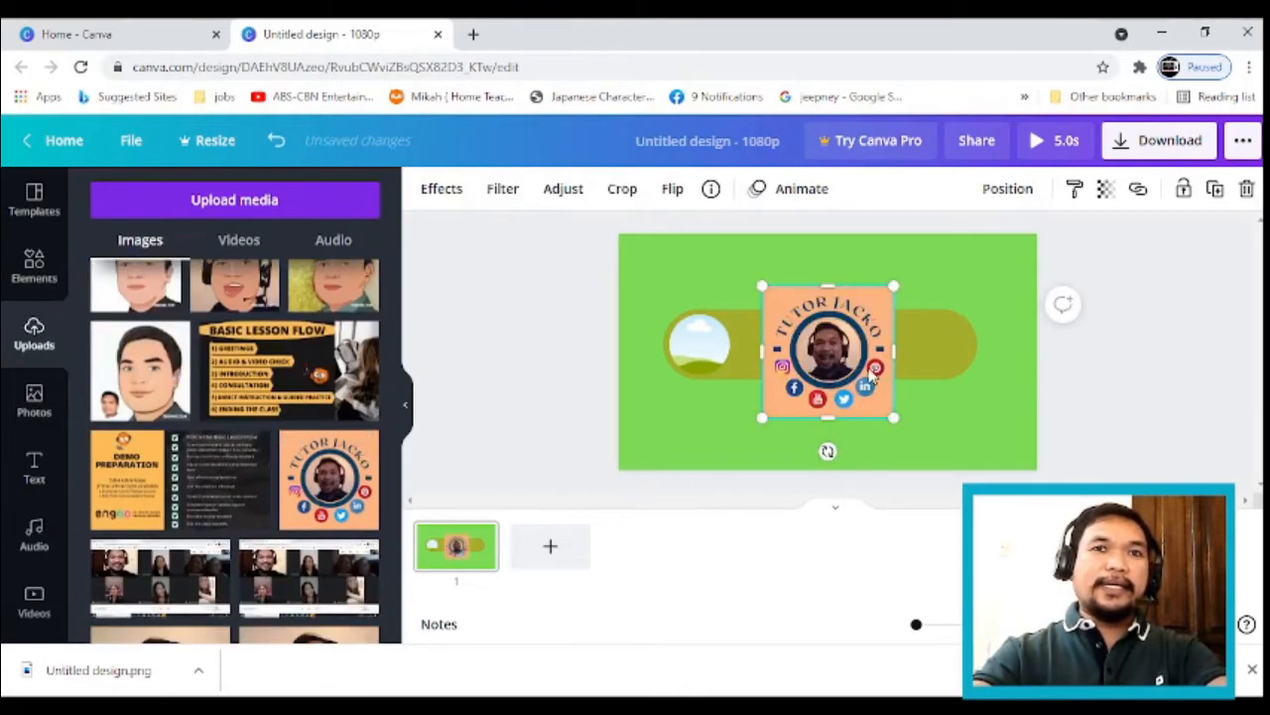
pyautogui.moveTo(847, 359); pyautogui.dragTo(689, 330)
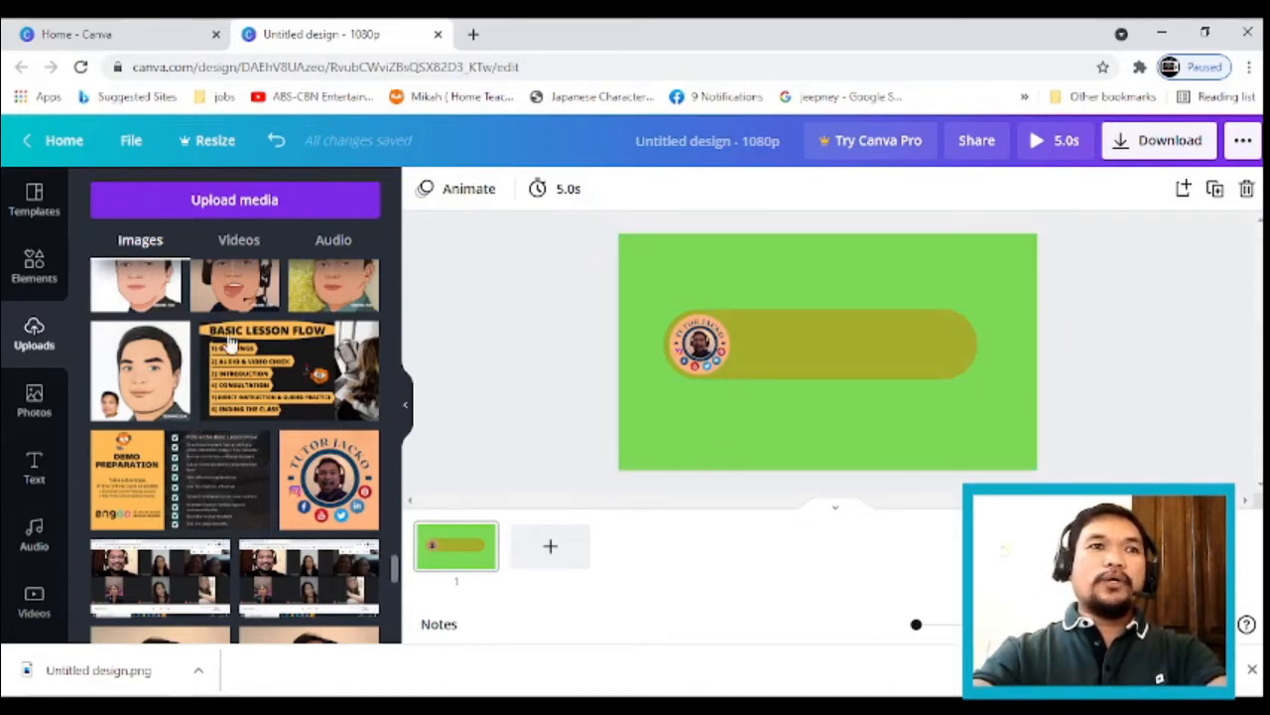
# Step: Search the elements library for "Subsribe"
pyautogui.scroll(15, 208, 447)
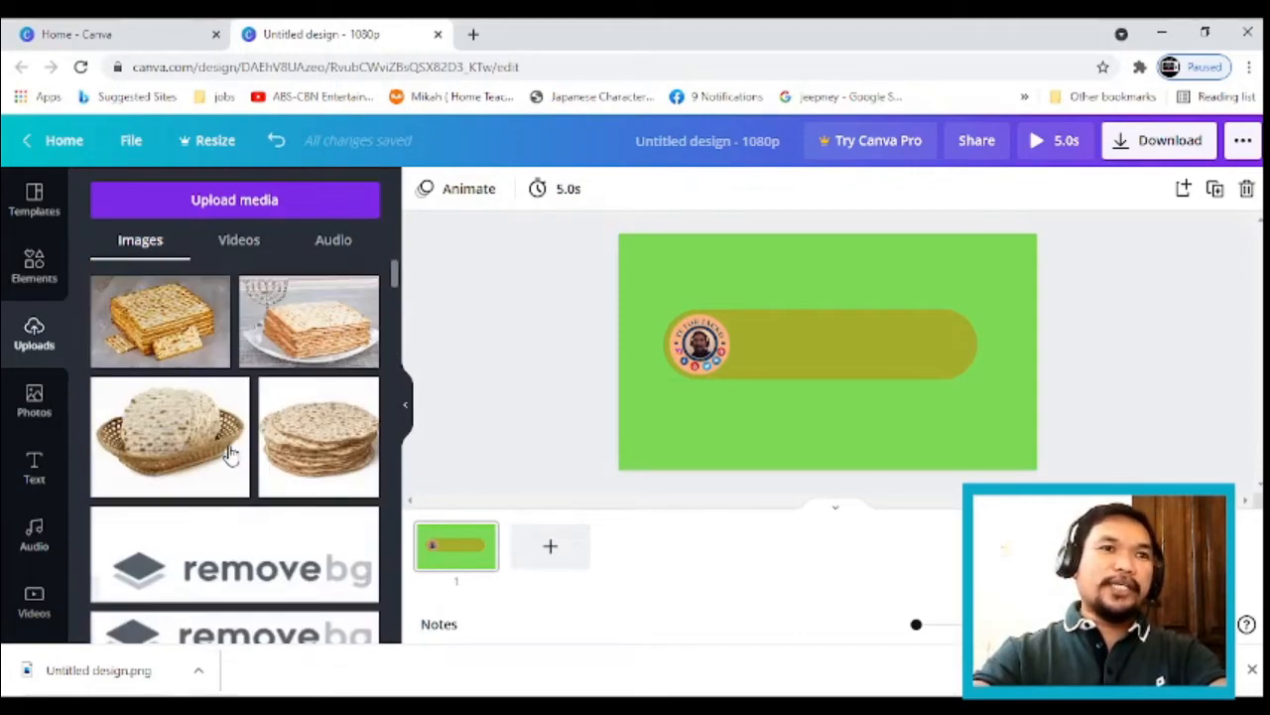
pyautogui.click(34, 278)
pyautogui.click(247, 202)
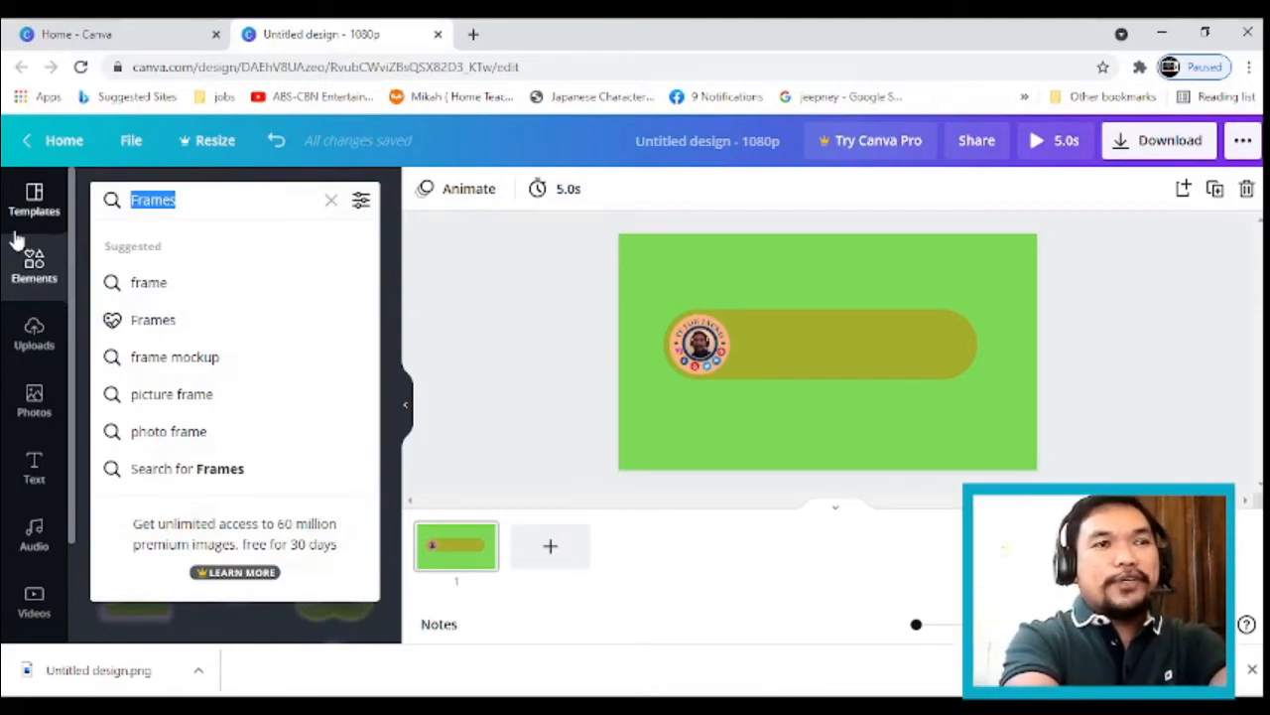
pyautogui.write('Sub')
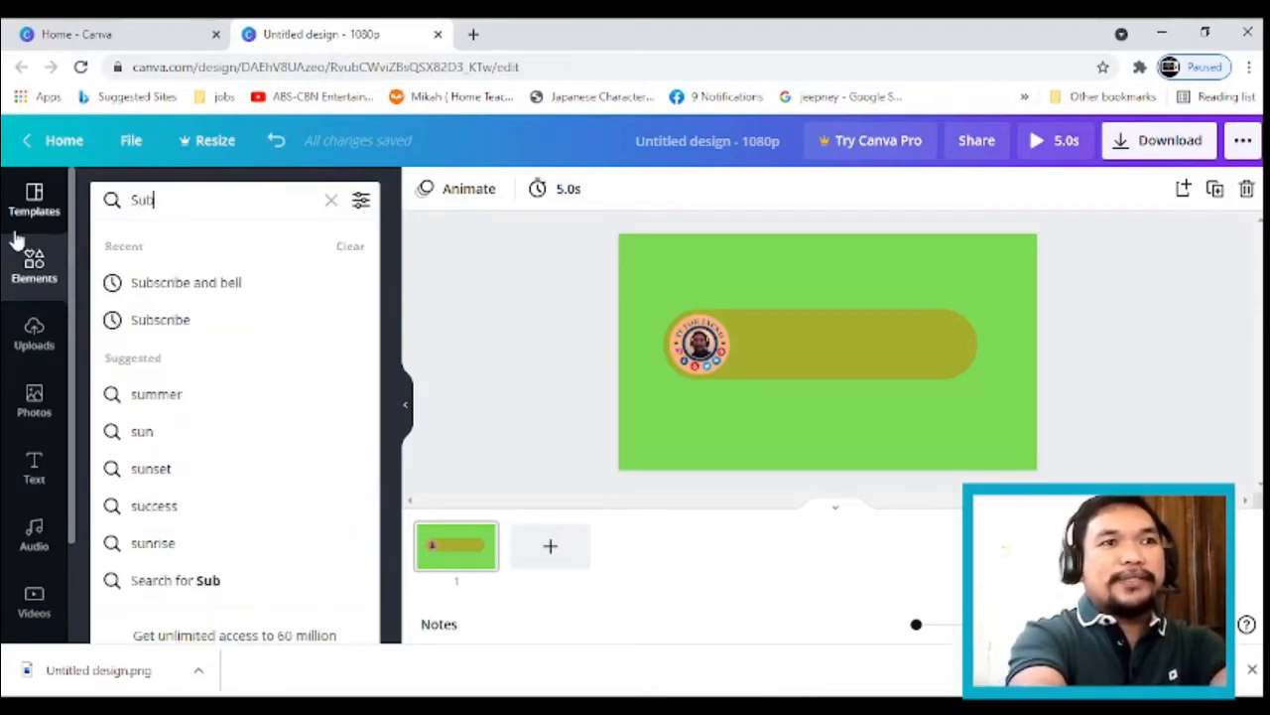
pyautogui.write('sru')
pyautogui.press('BackSpace')
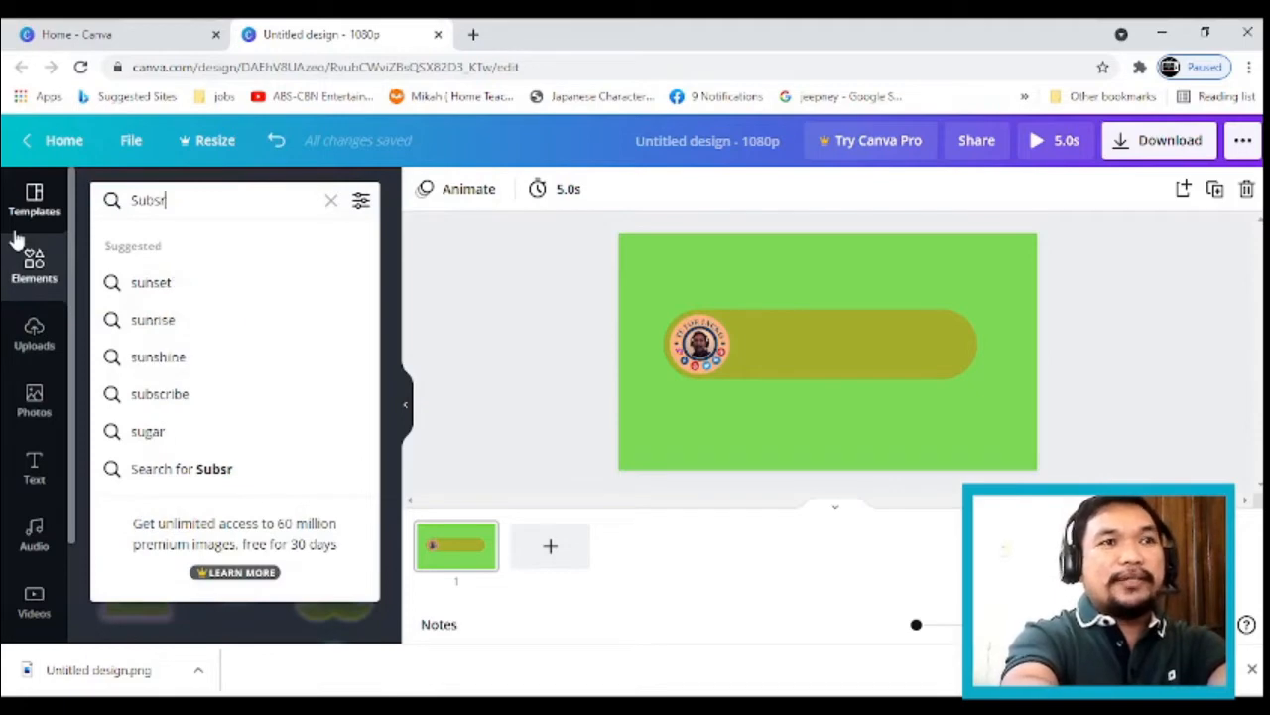
pyautogui.write('ive')
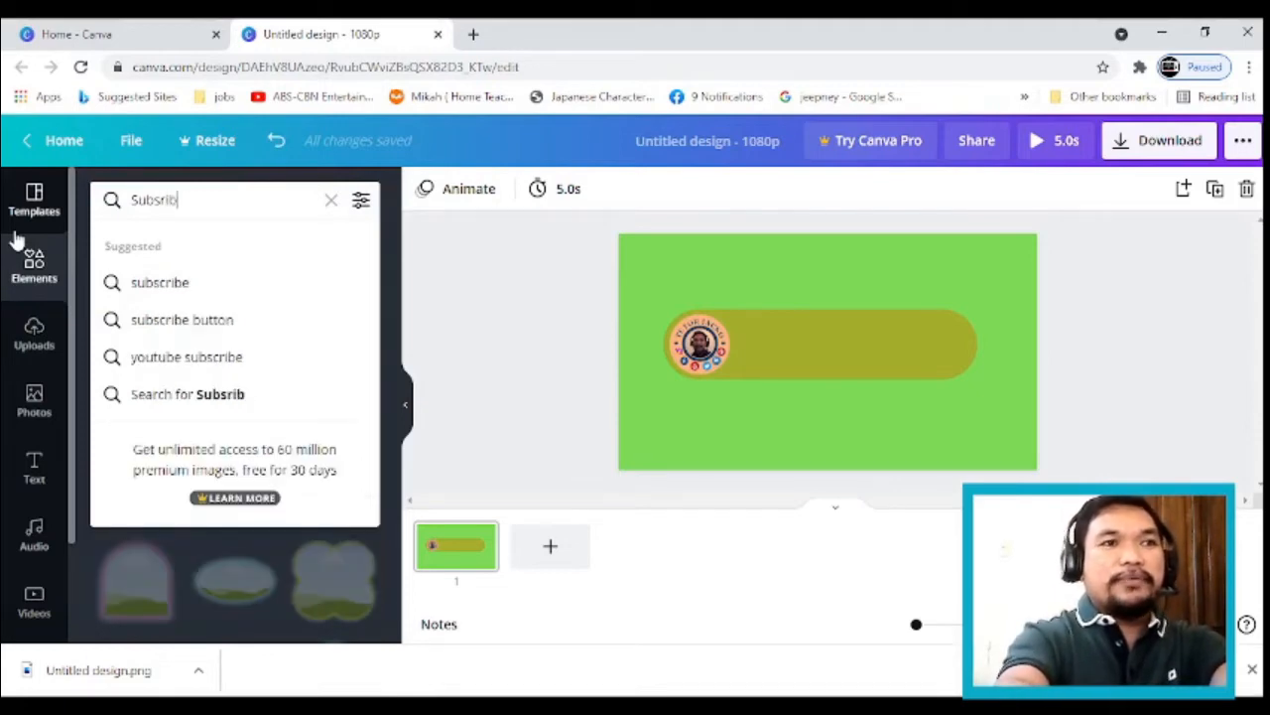
pyautogui.write('e')
pyautogui.press('Return')
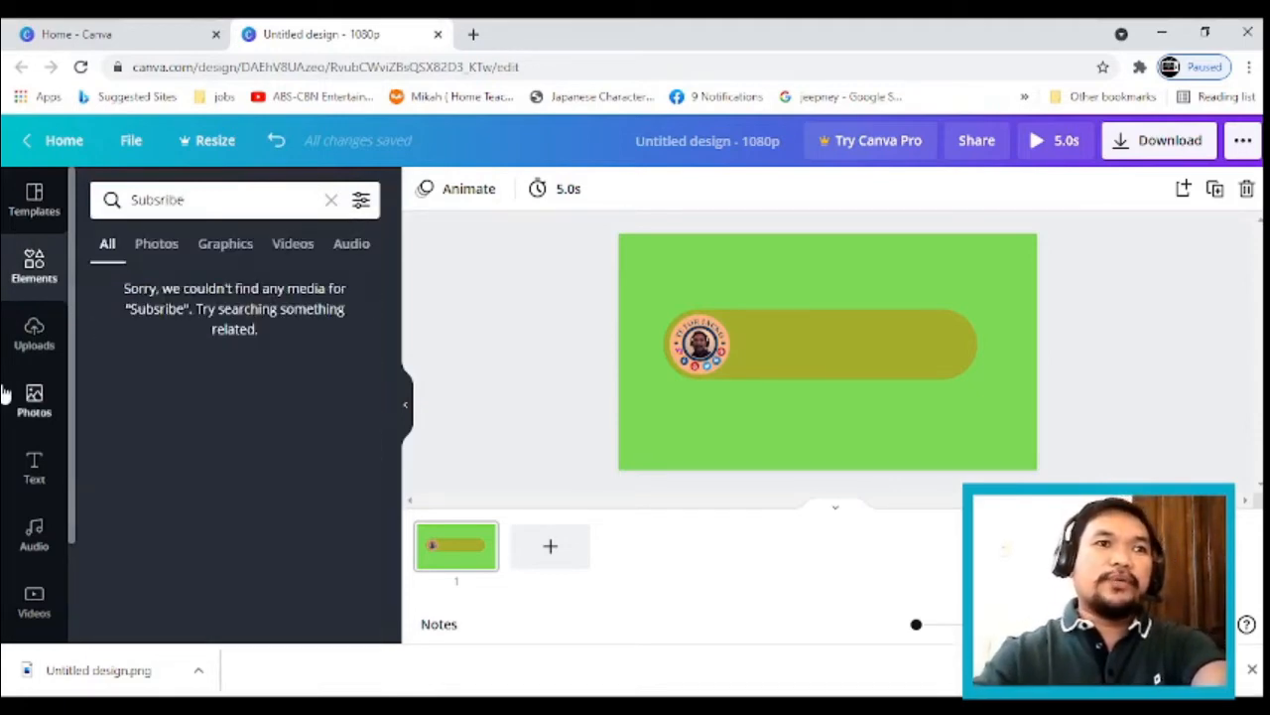
# Step: Search the elements library for "subscribe" and add the free animated red SUBSCRIBE button to the page
pyautogui.click(209, 200)
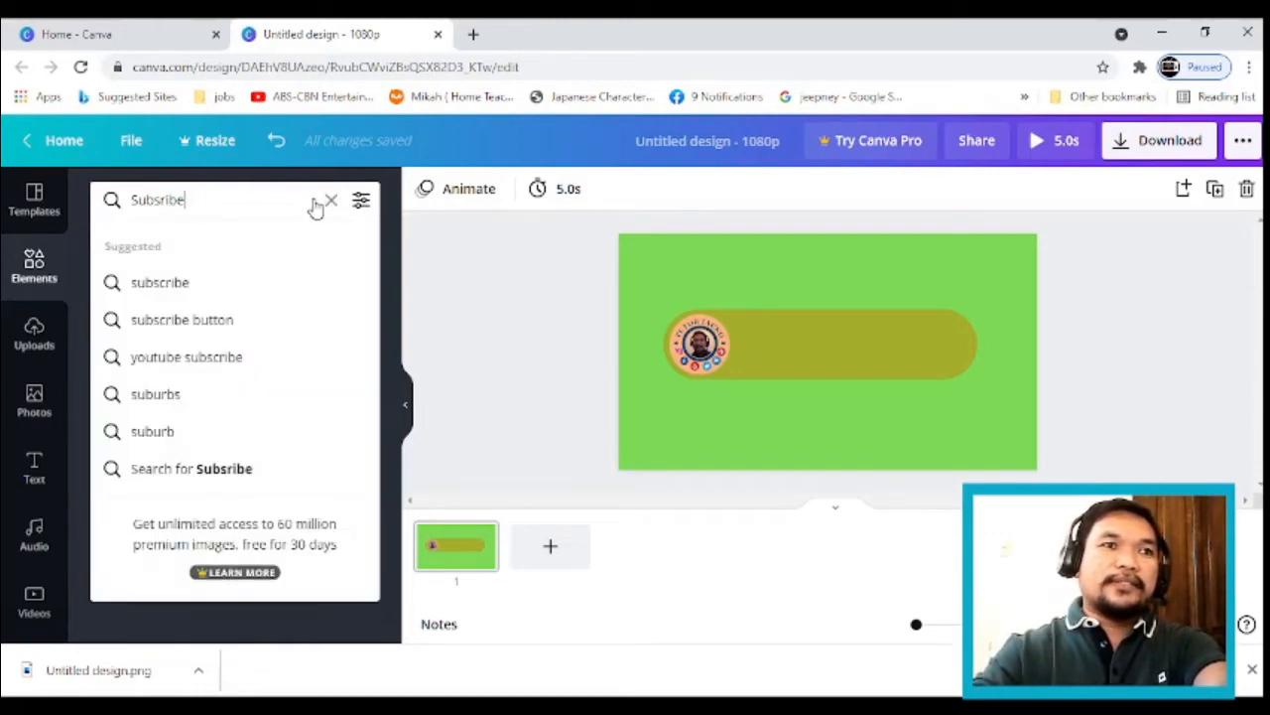
pyautogui.click(165, 285)
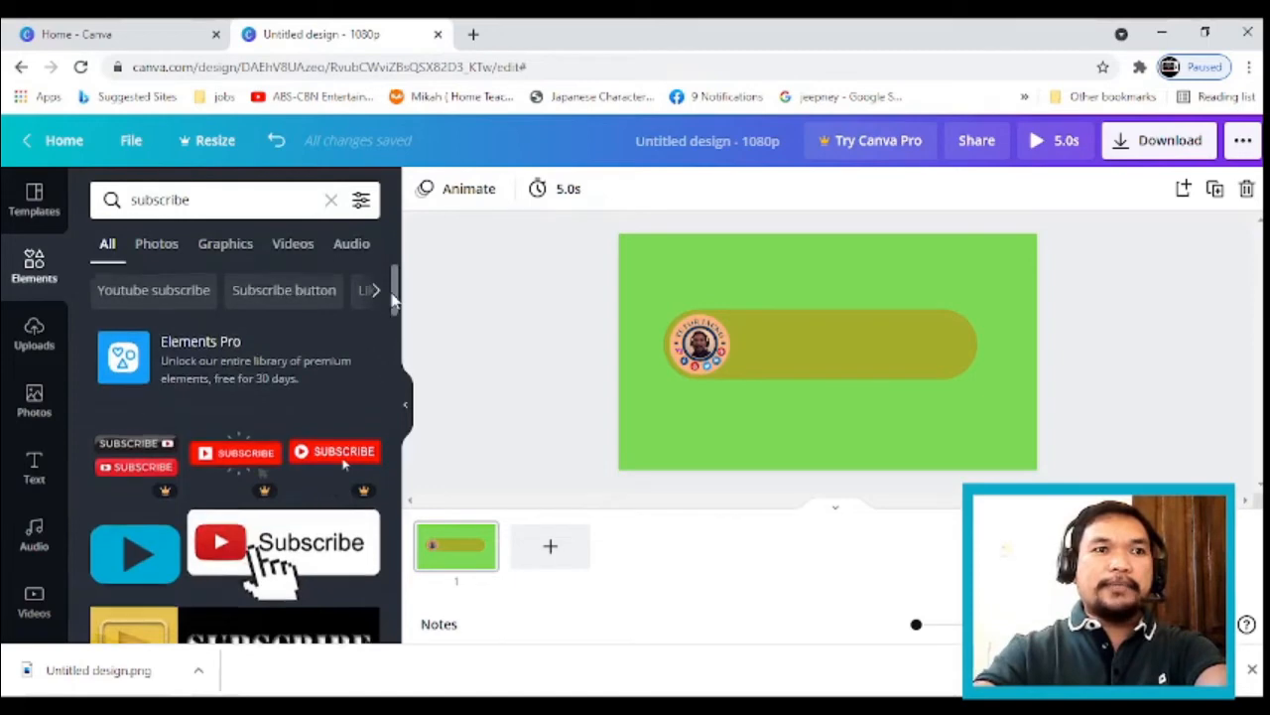
pyautogui.moveTo(394, 296); pyautogui.dragTo(401, 349)
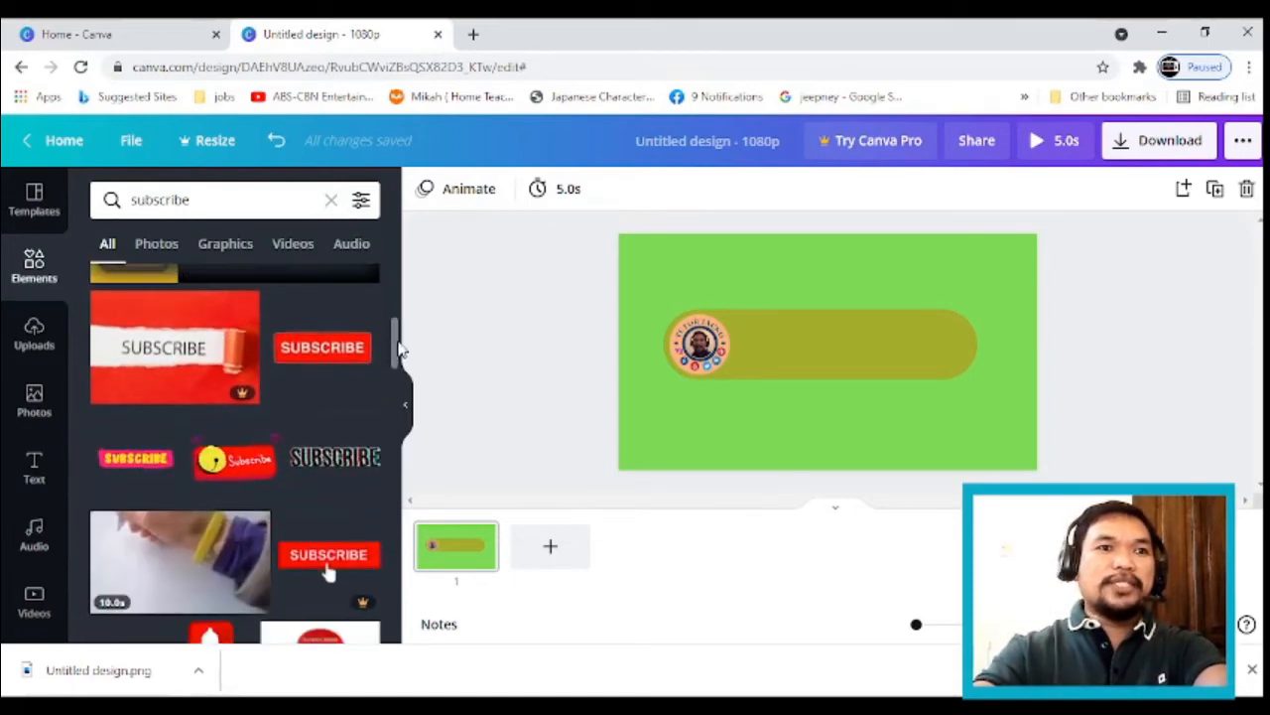
pyautogui.click(322, 349)
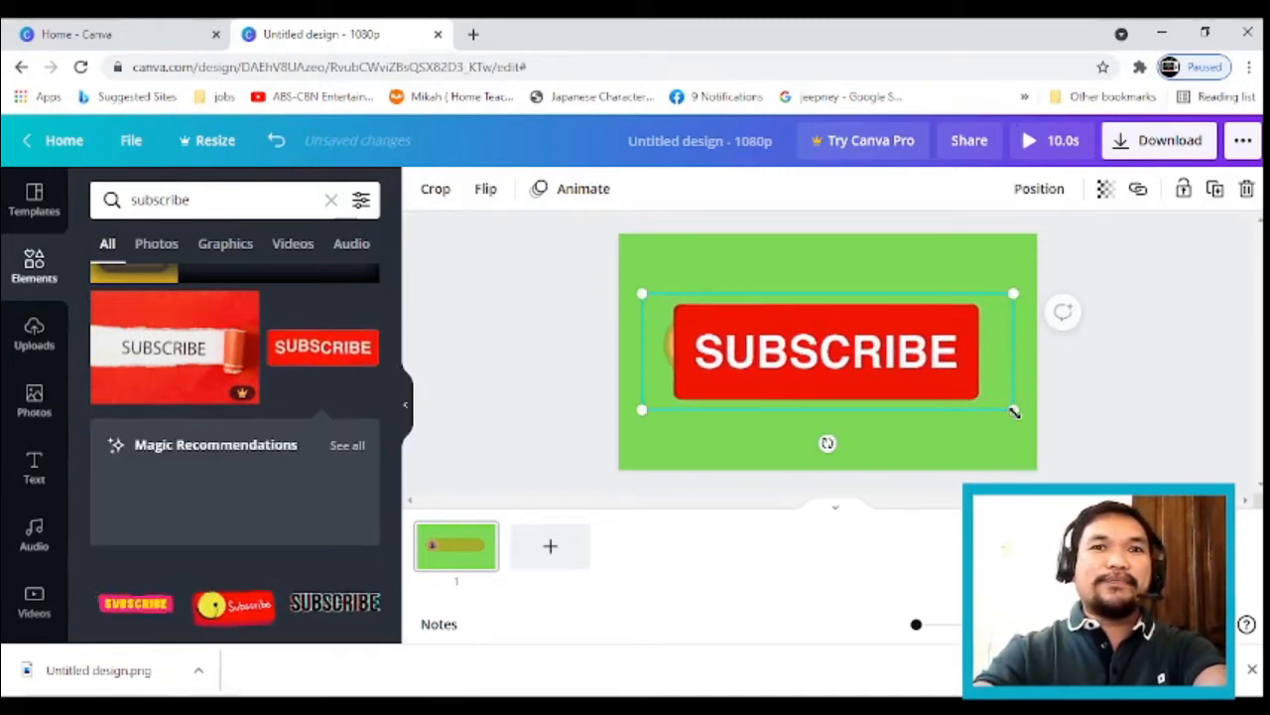
# Step: Shrink the red SUBSCRIBE button to fit inside the pill-shaped bar and place it just beside the round logo
pyautogui.moveTo(1013, 408); pyautogui.dragTo(806, 373)
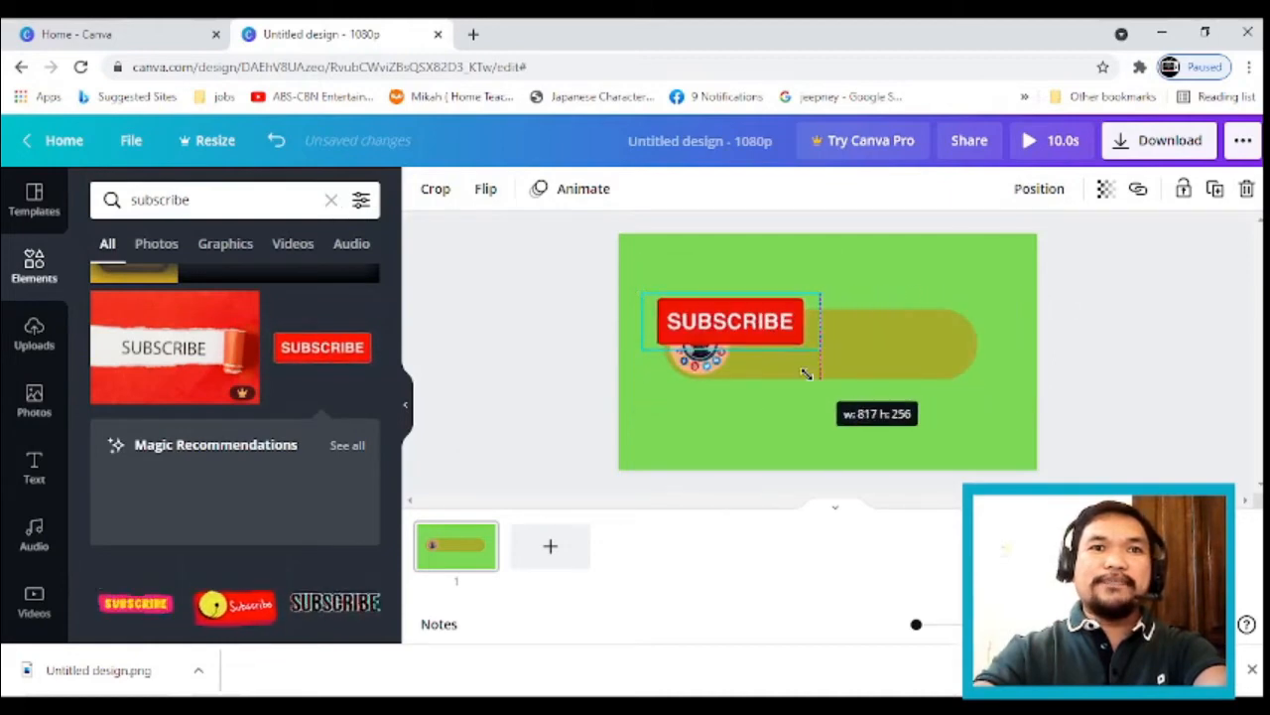
pyautogui.moveTo(732, 320); pyautogui.dragTo(833, 344)
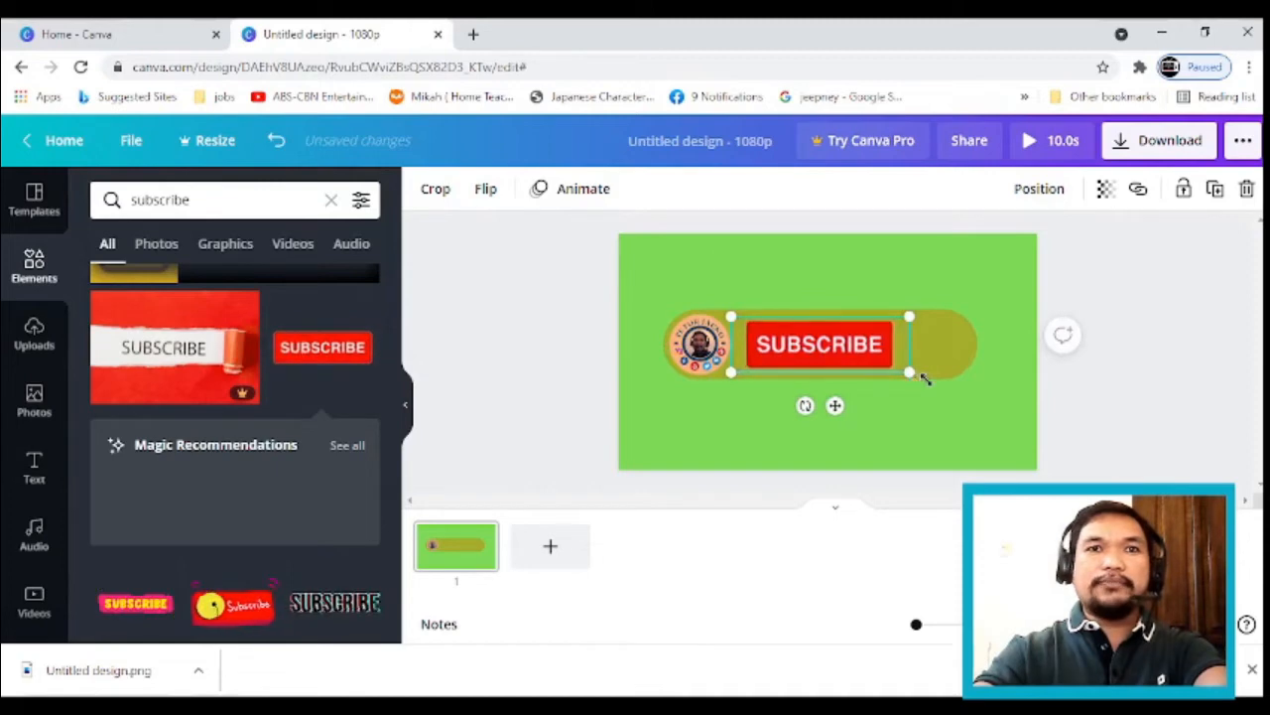
pyautogui.moveTo(922, 375); pyautogui.dragTo(898, 368)
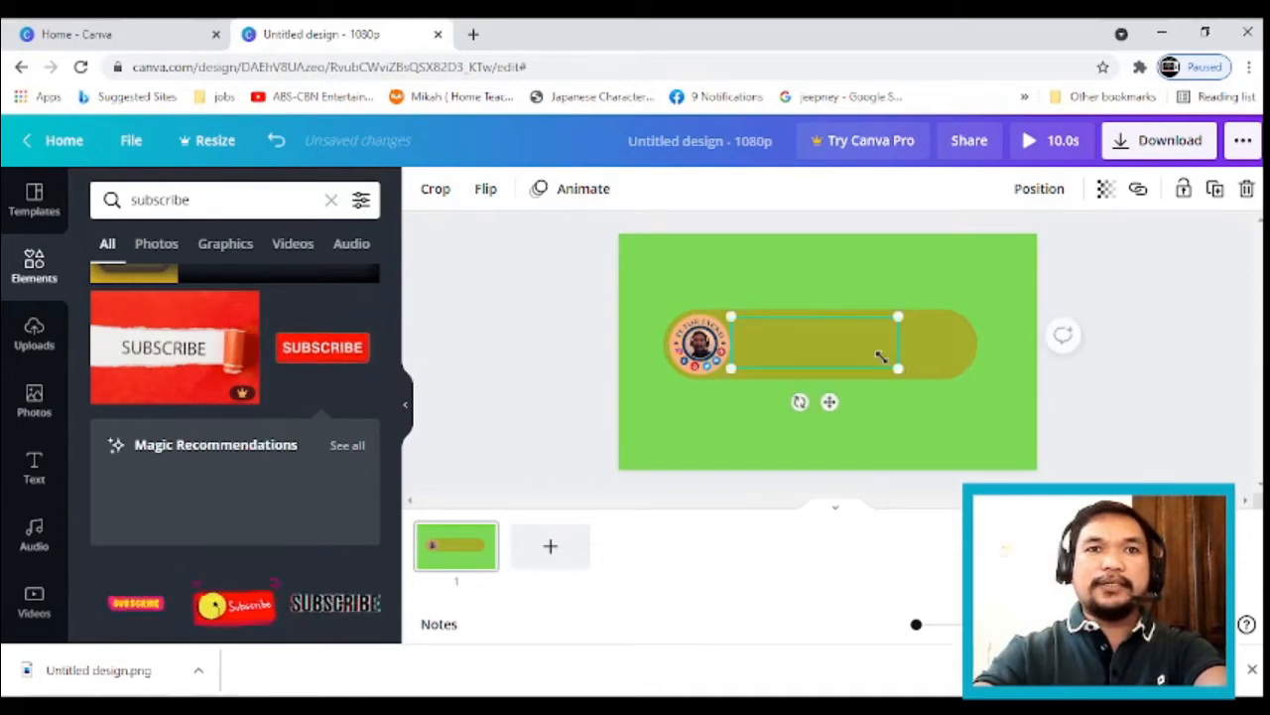
pyautogui.click(1137, 398)
pyautogui.moveTo(780, 360)
pyautogui.mouseDown()
pyautogui.moveTo(804, 355)
pyautogui.moveTo(785, 363)
pyautogui.moveTo(785, 349)
pyautogui.moveTo(774, 367)
pyautogui.moveTo(789, 349)
pyautogui.moveTo(784, 363)
pyautogui.mouseUp()
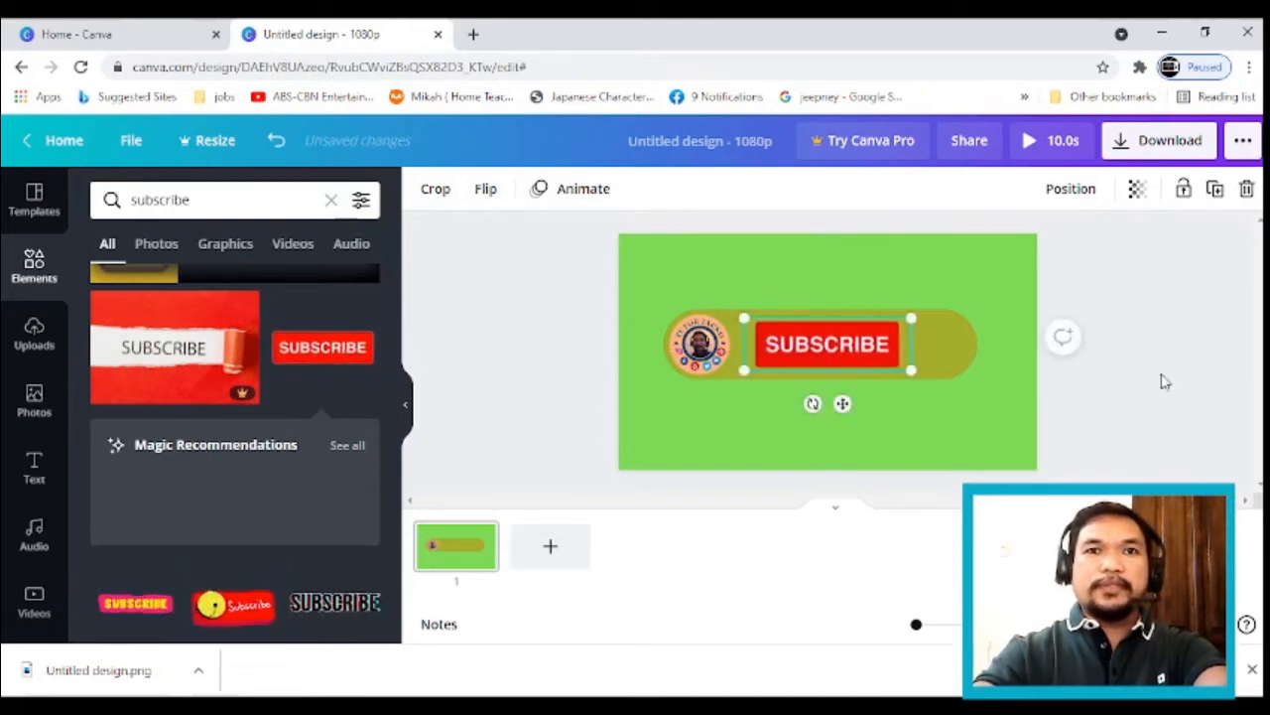
pyautogui.click(1169, 380)
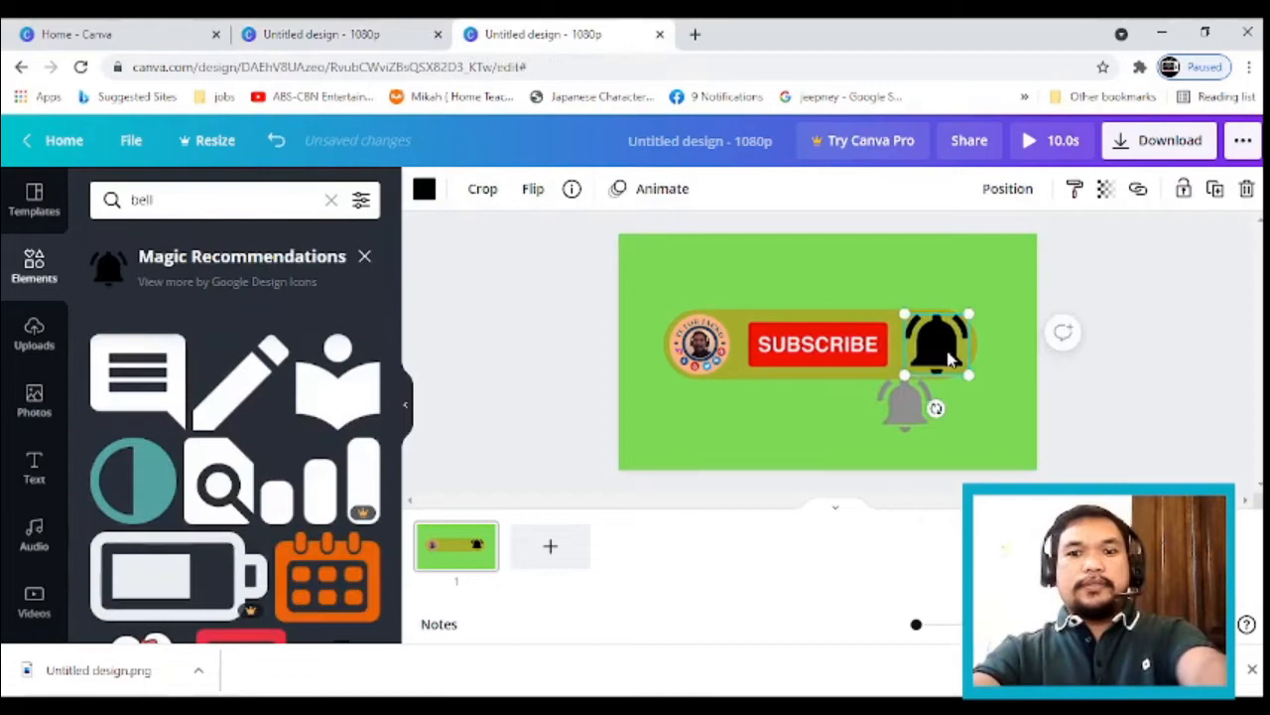
# Step: Delete the black bell and move the grey animated bell into the empty end of the pill-shaped bar
pyautogui.press('Delete')
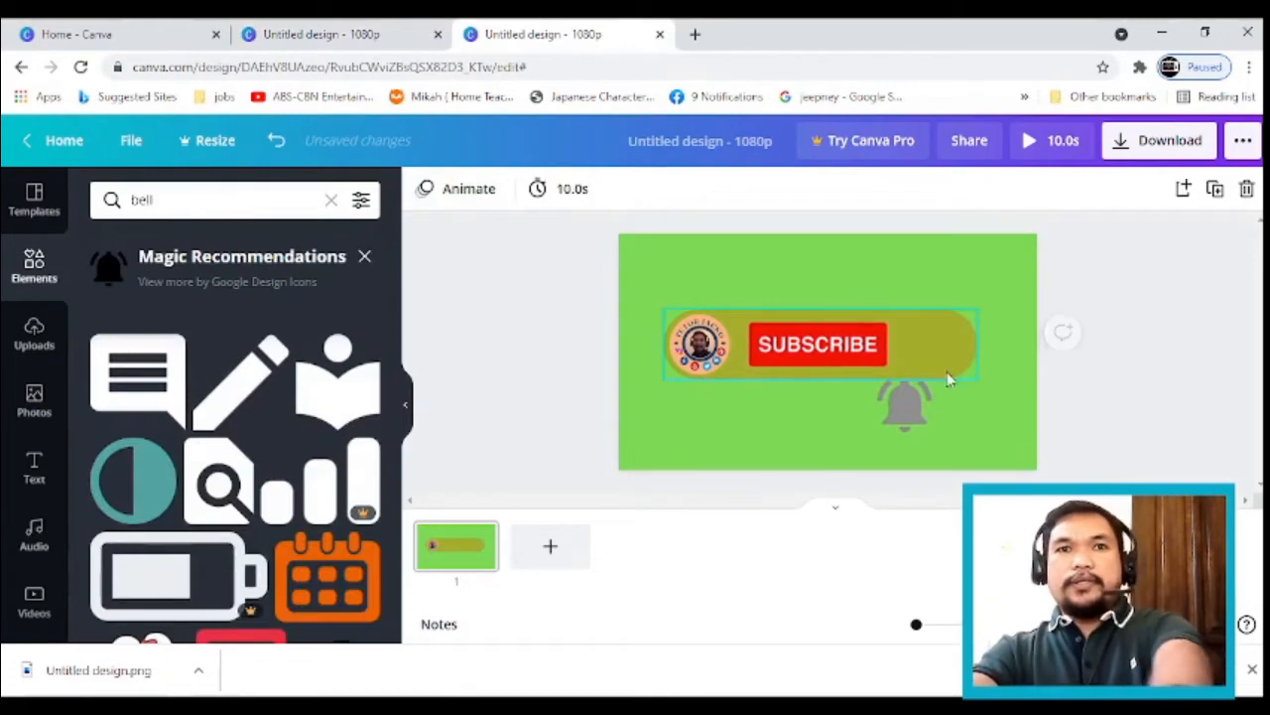
pyautogui.moveTo(902, 405); pyautogui.dragTo(938, 345)
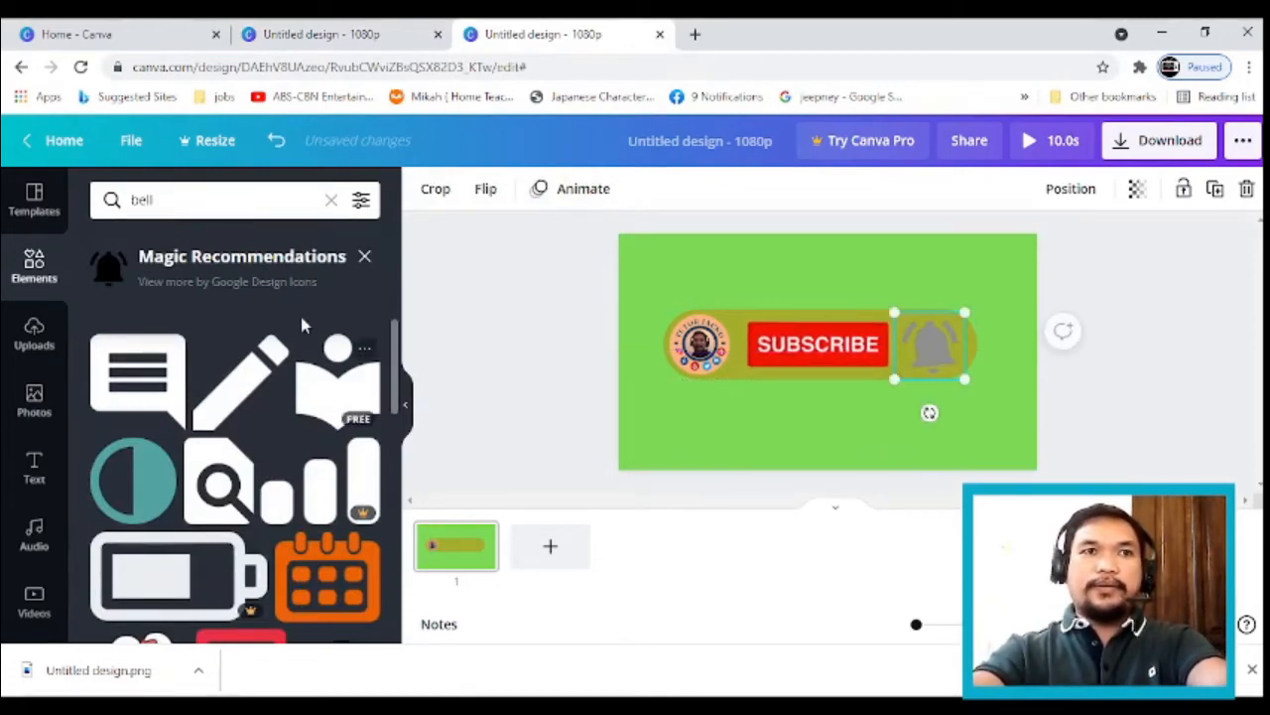
pyautogui.click(366, 257)
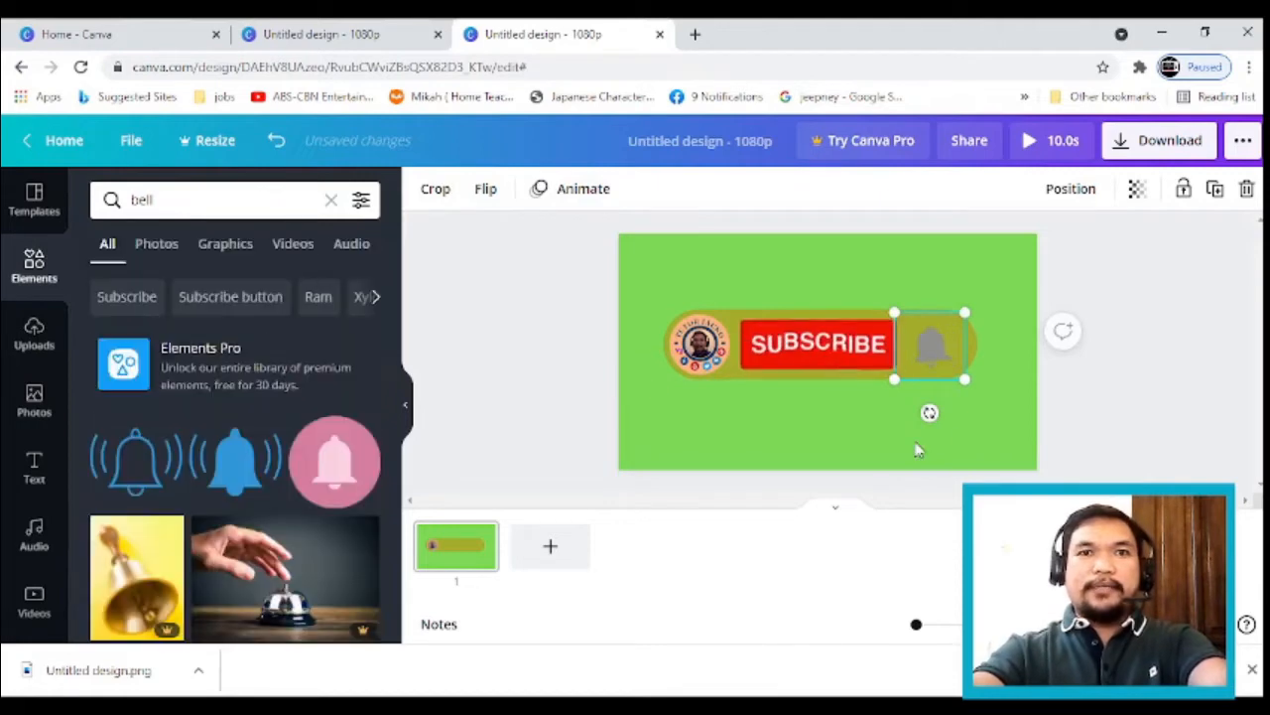
pyautogui.click(1137, 369)
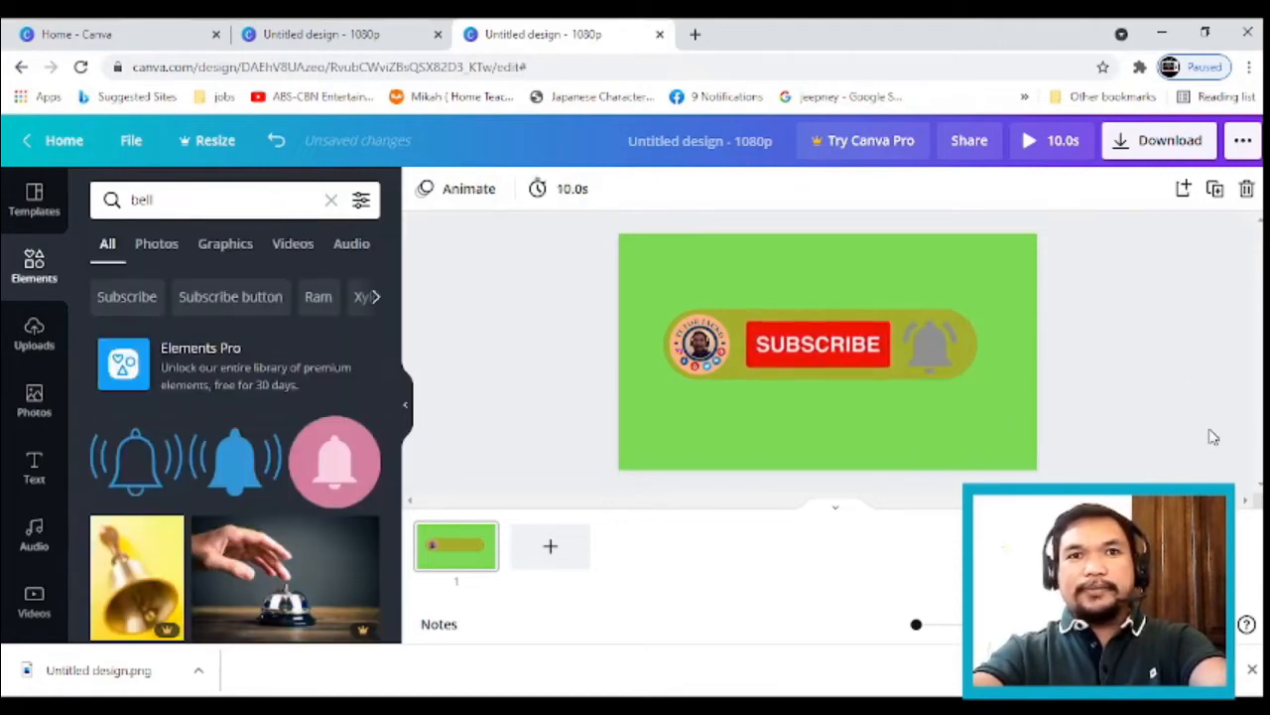
# Step: Adjust the grey bell to sit at the bar's rounded end and slightly shrink the SUBSCRIBE button for even spacing
pyautogui.click(938, 349)
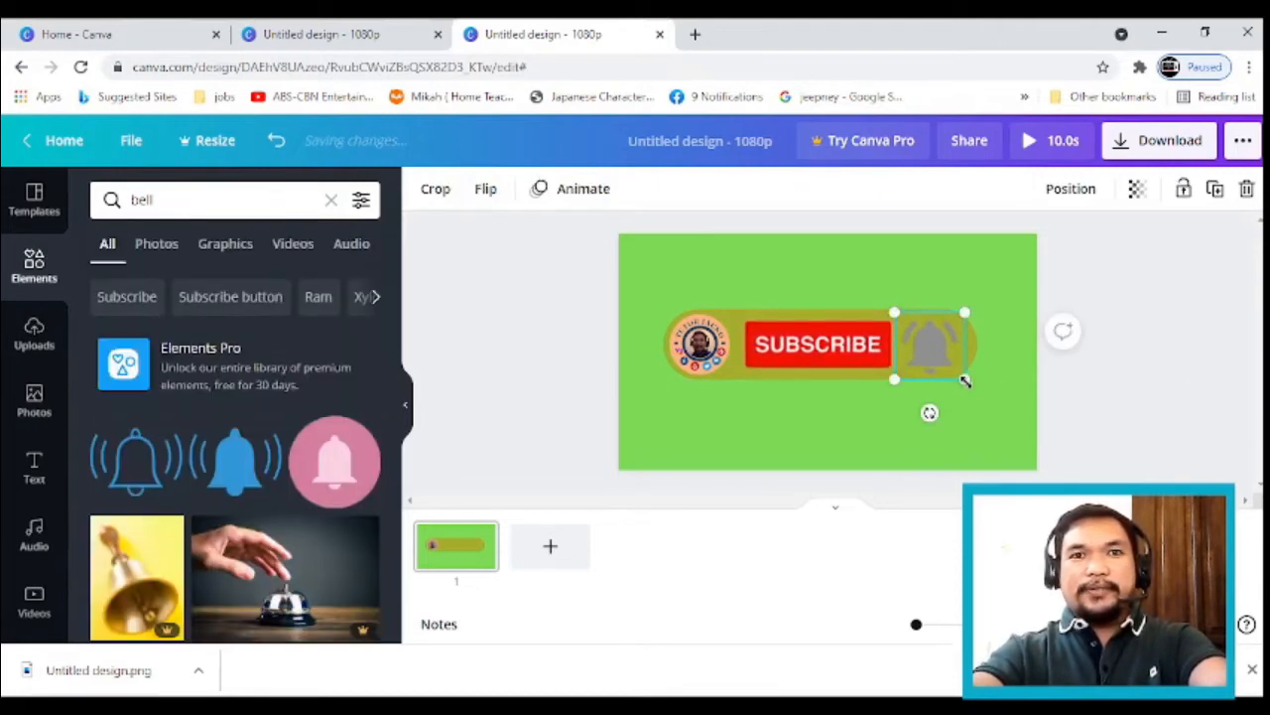
pyautogui.moveTo(965, 371); pyautogui.dragTo(944, 354)
pyautogui.click(1063, 326)
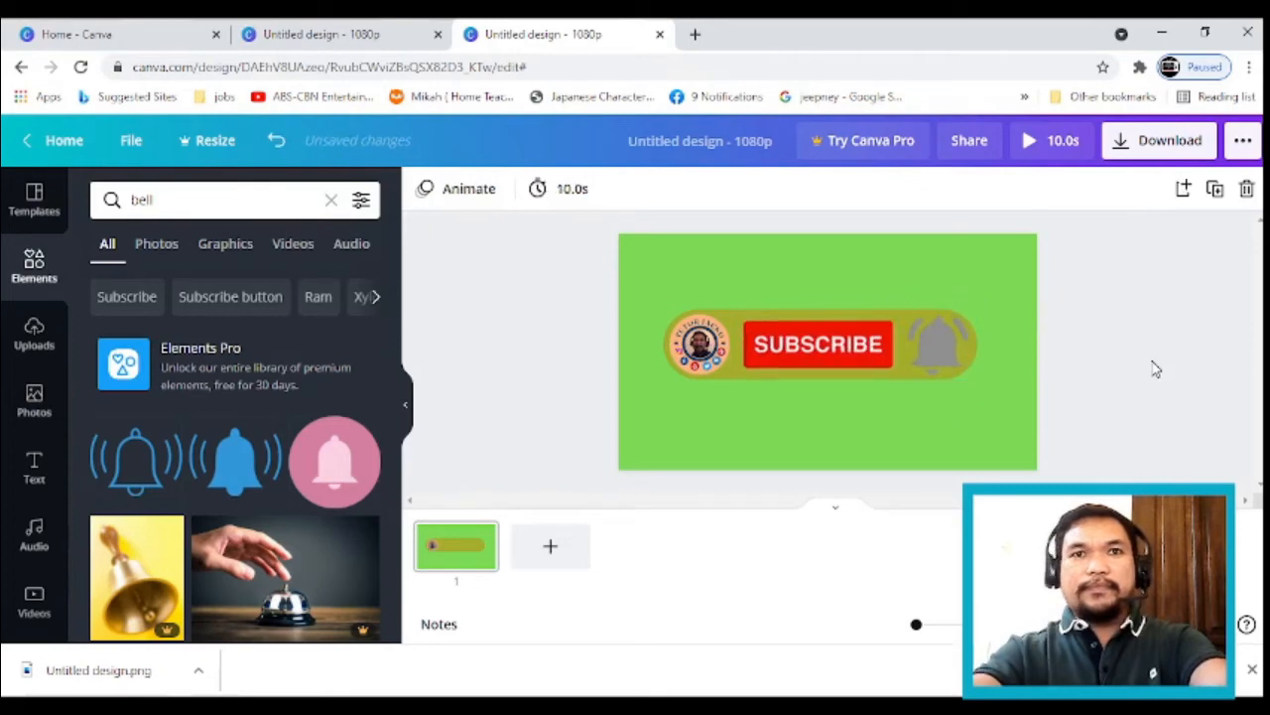
pyautogui.click(786, 361)
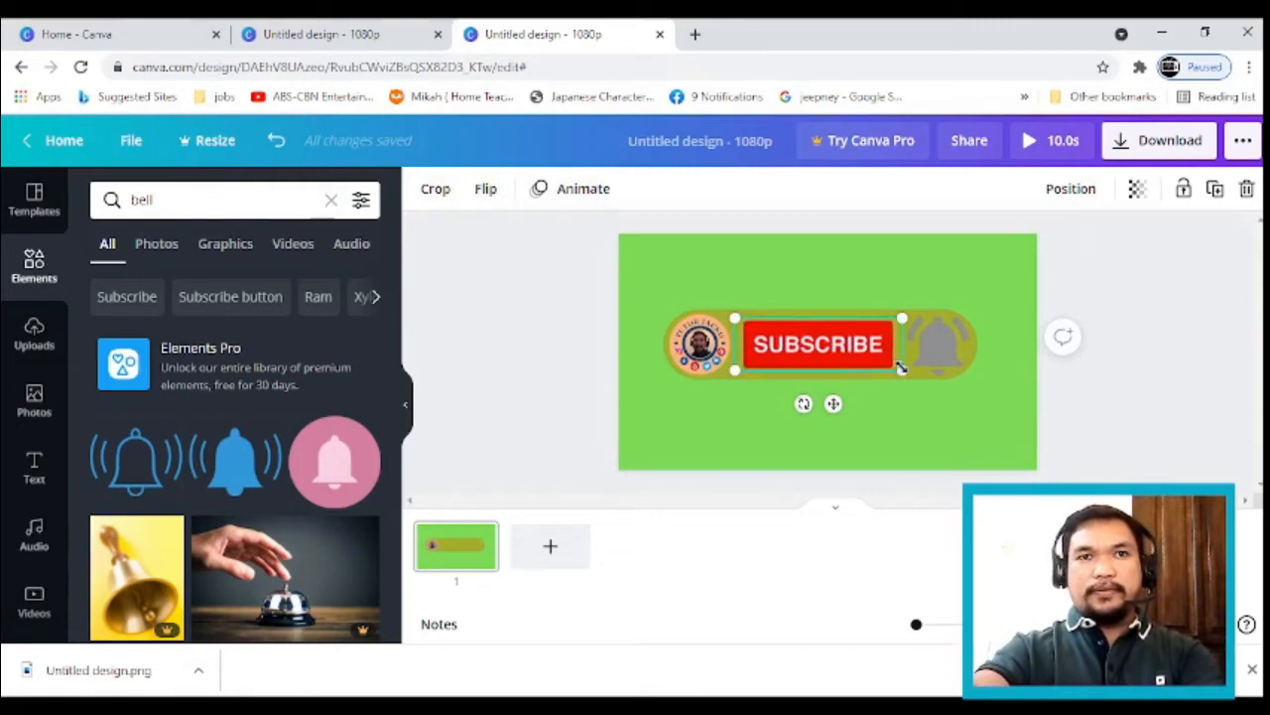
pyautogui.moveTo(898, 379); pyautogui.dragTo(898, 370)
pyautogui.click(1162, 382)
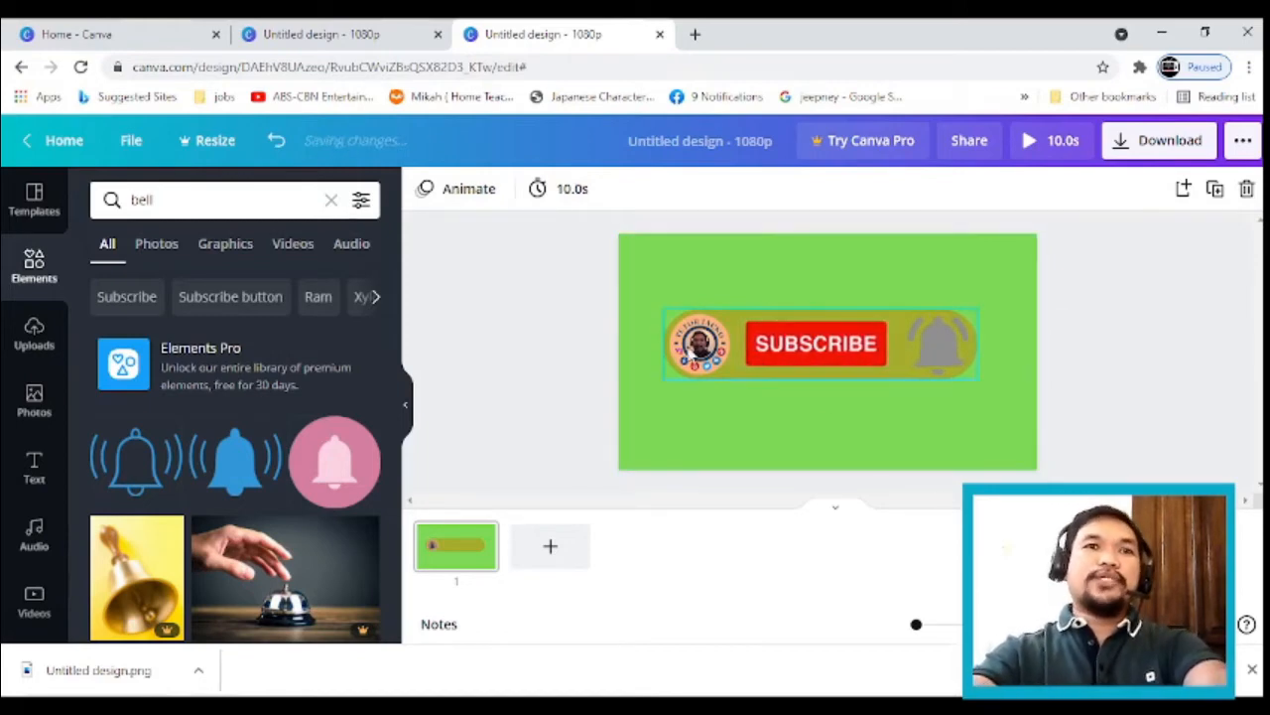
# Step: Try several default greys on the pill-shaped frame and recolor it light grey
pyautogui.click(724, 323)
pyautogui.click(424, 190)
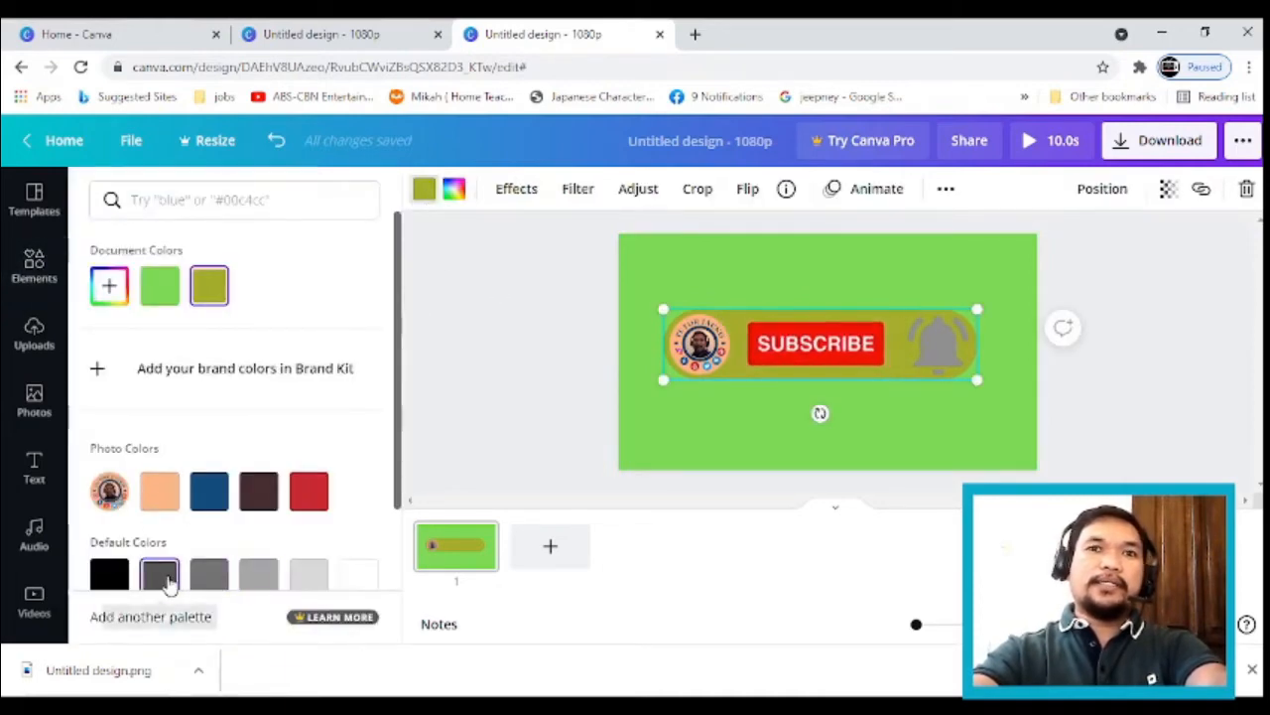
pyautogui.click(162, 579)
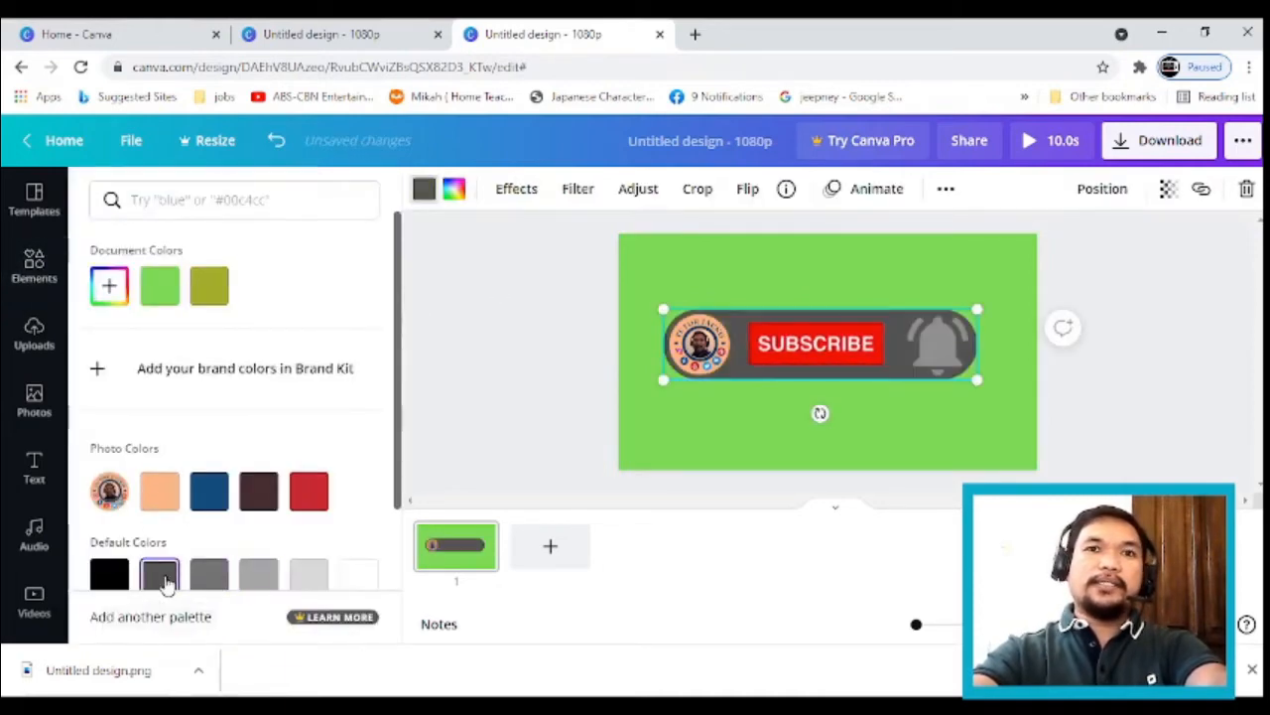
pyautogui.click(219, 583)
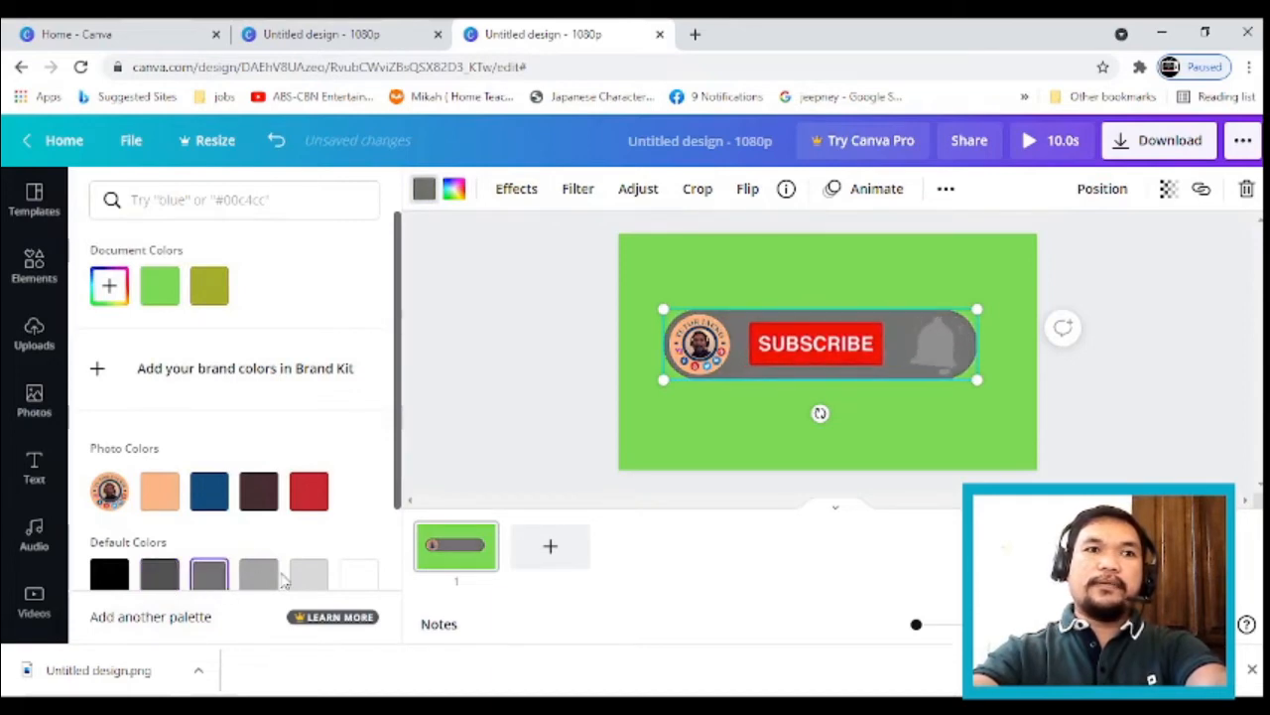
pyautogui.click(263, 579)
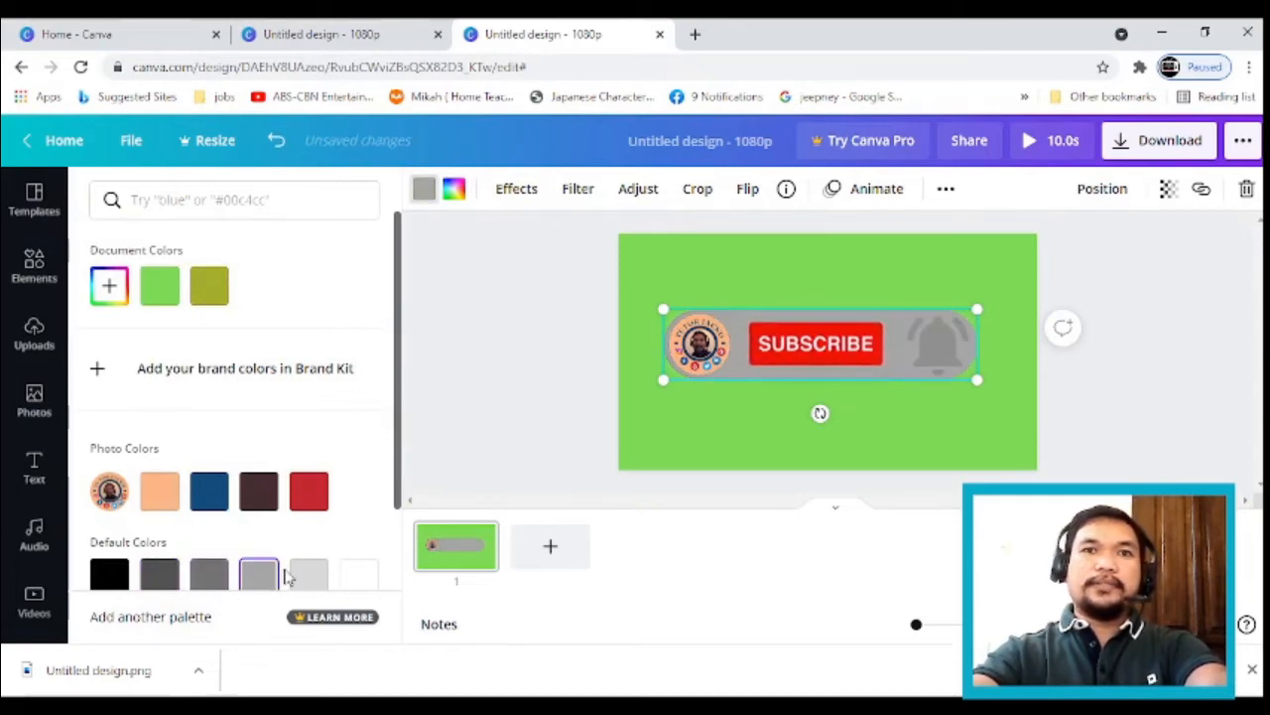
pyautogui.click(295, 578)
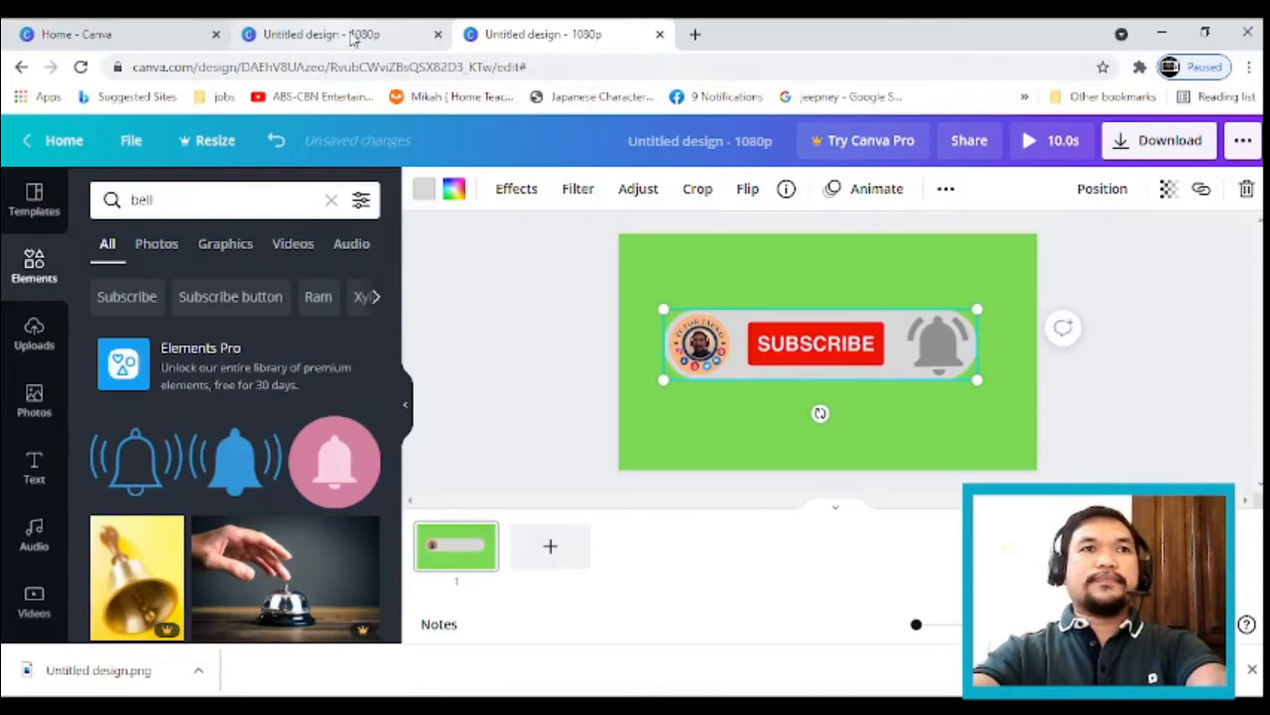
# Step: Close the browser tab holding the other copy of the subscribe design and deselect the frame
pyautogui.click(355, 34)
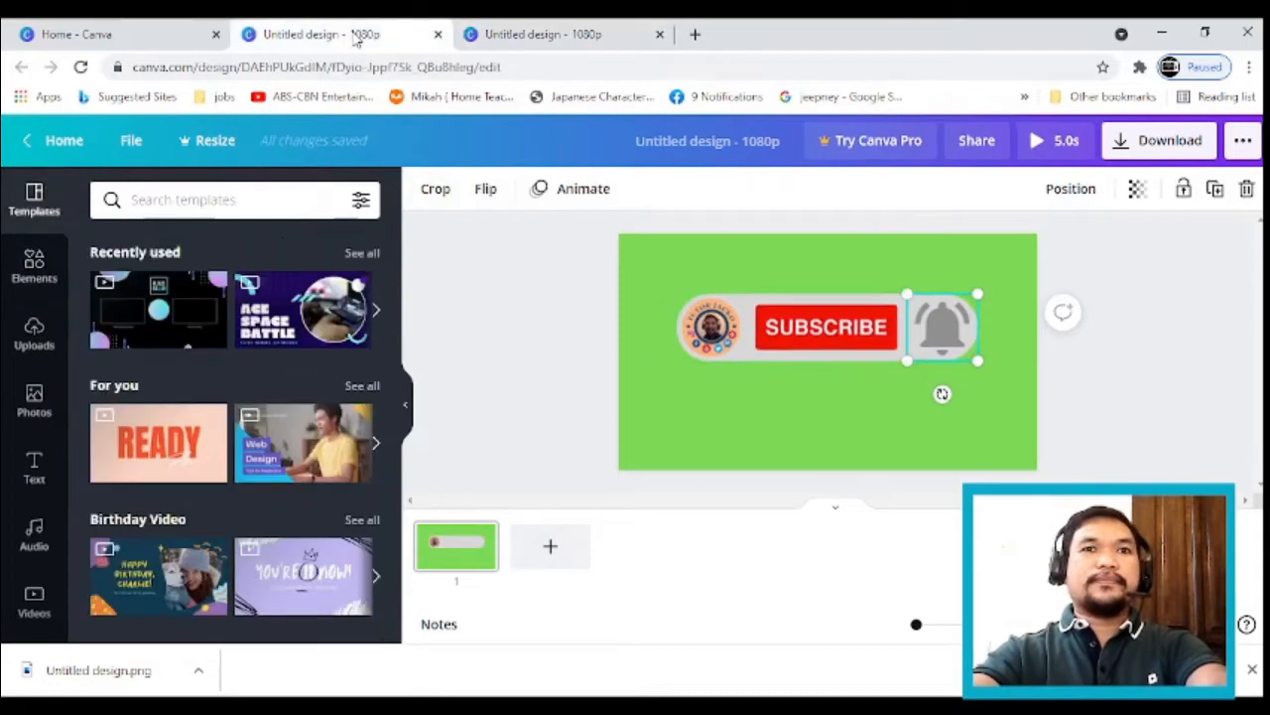
pyautogui.click(438, 34)
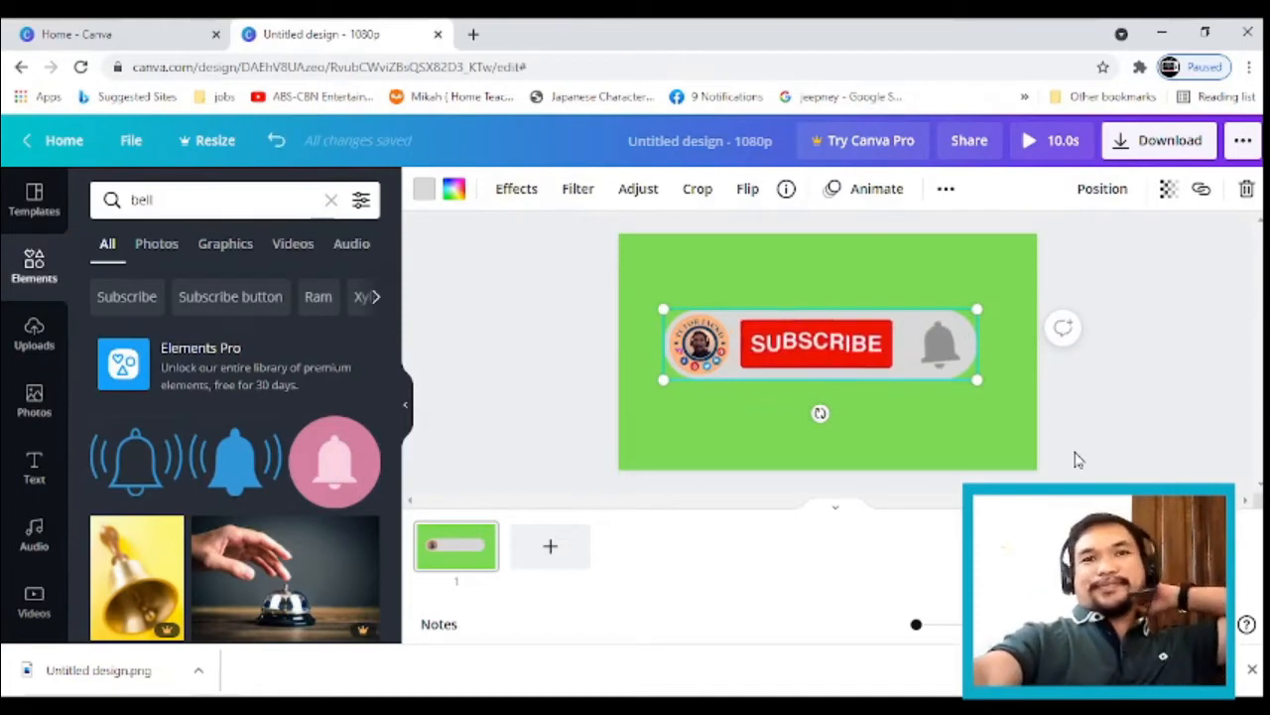
pyautogui.click(1119, 436)
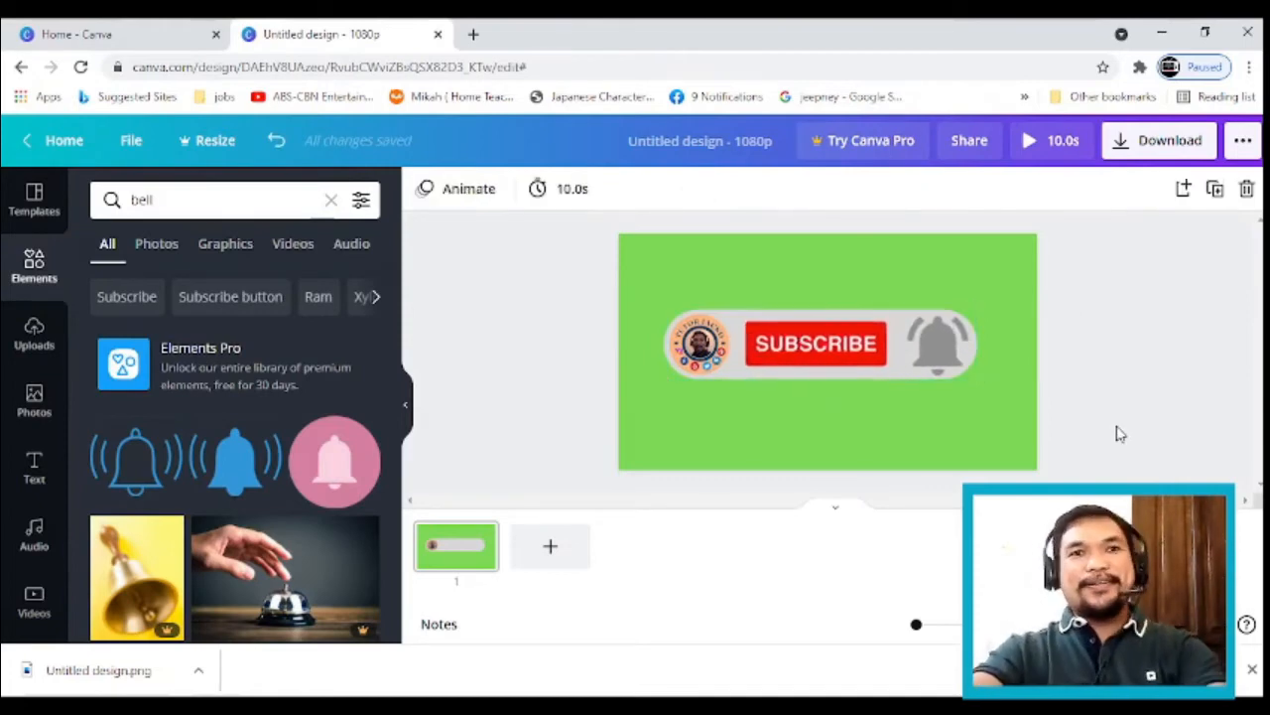
# Step: Play a preview of the subscribe animation to check the logo, button and bell
pyautogui.click(1032, 140)
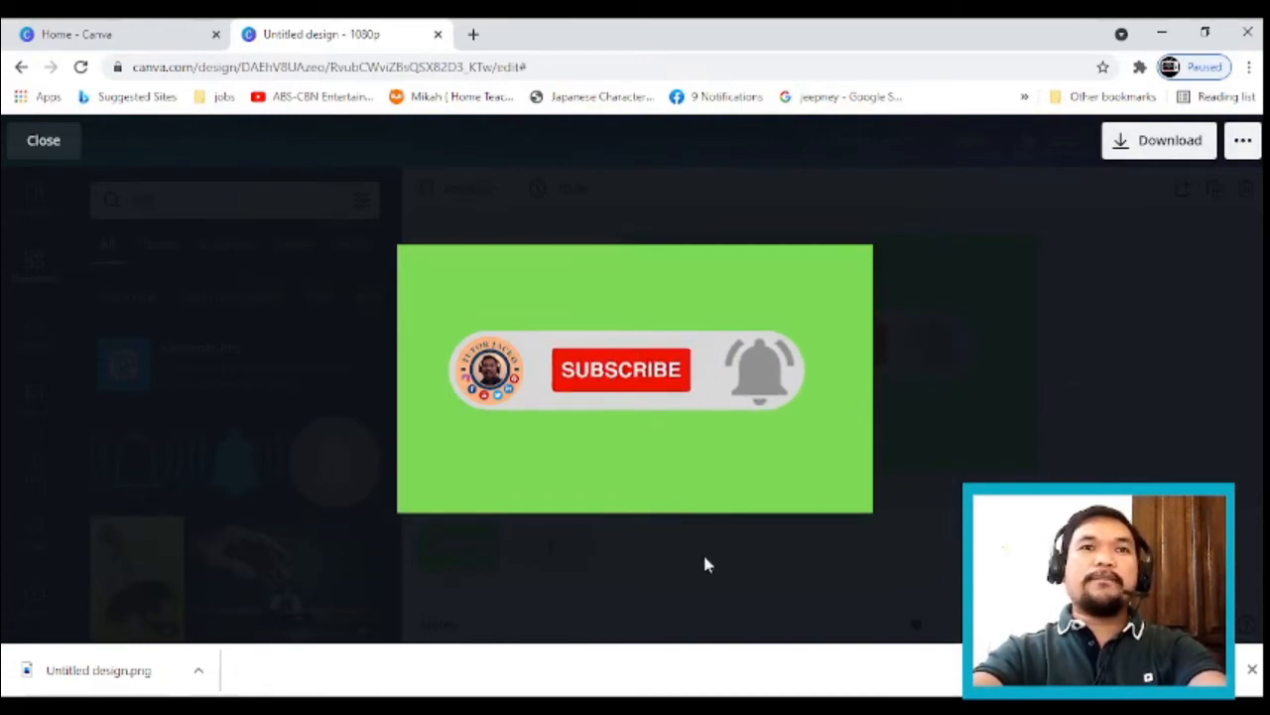
pyautogui.moveTo(598, 490)
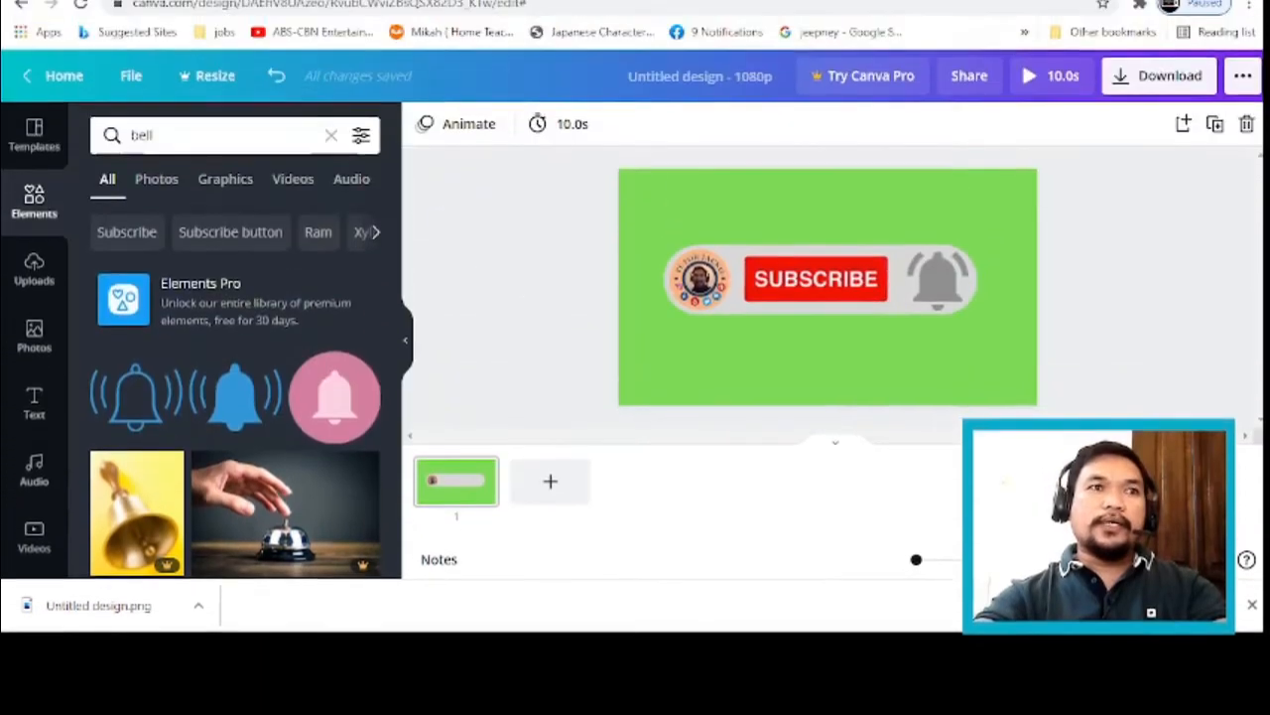
# Step: Return to the Canva designs page, search the design types for "Facebook" and create a new Facebook Post design
pyautogui.click(121, 30)
pyautogui.click(1143, 148)
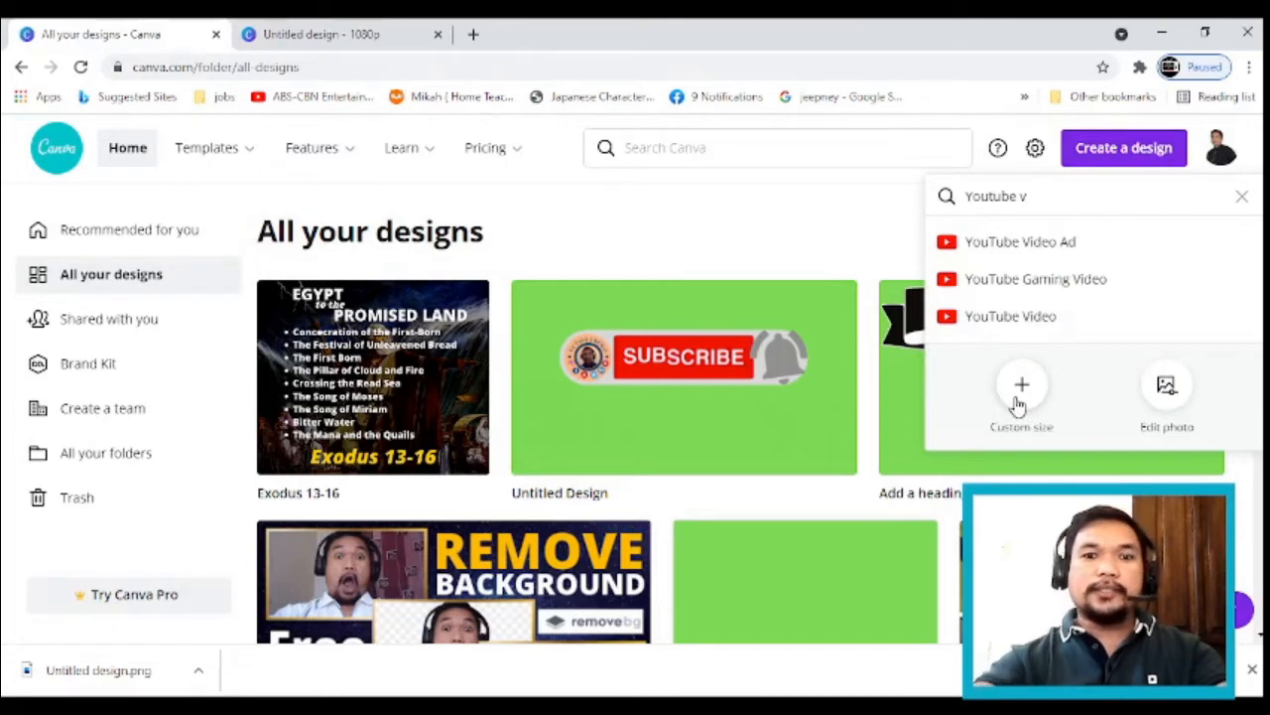
pyautogui.press('BackSpace')
pyautogui.press('BackSpace')
pyautogui.press('BackSpace')
pyautogui.press('BackSpace')
pyautogui.press('BackSpace')
pyautogui.press('BackSpace')
pyautogui.press('BackSpace')
pyautogui.press('BackSpace')
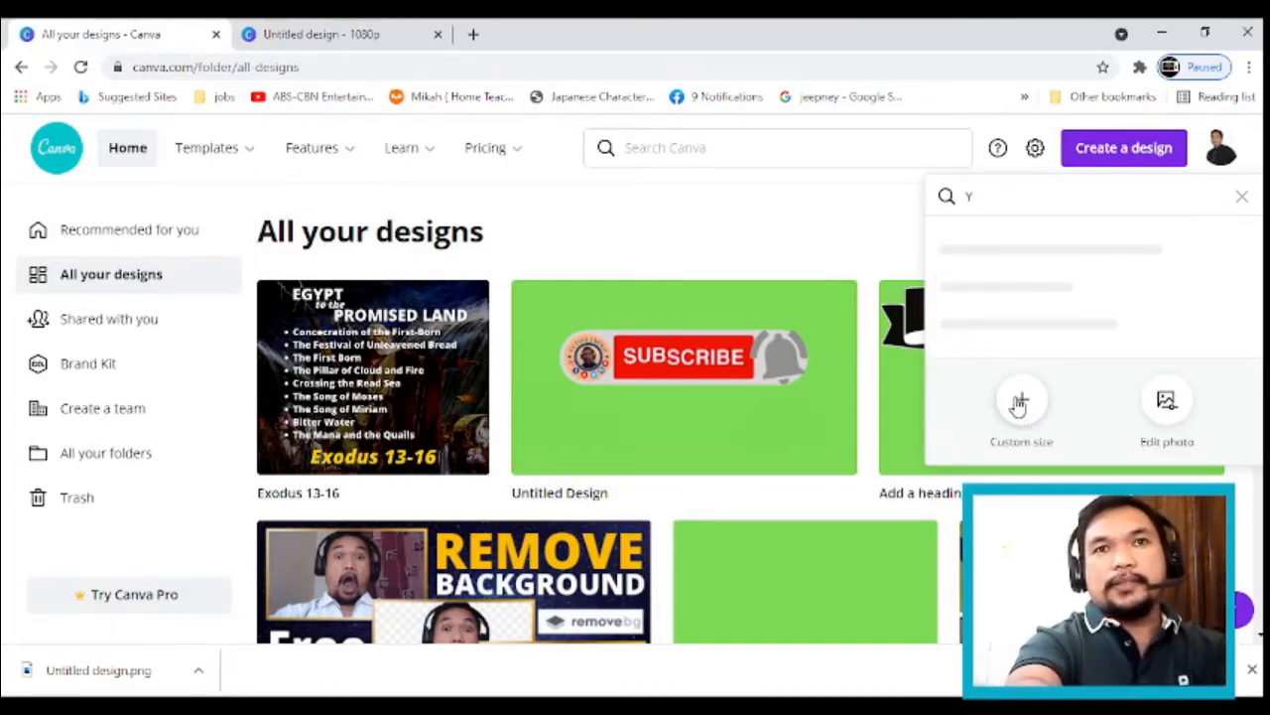
pyautogui.press('BackSpace')
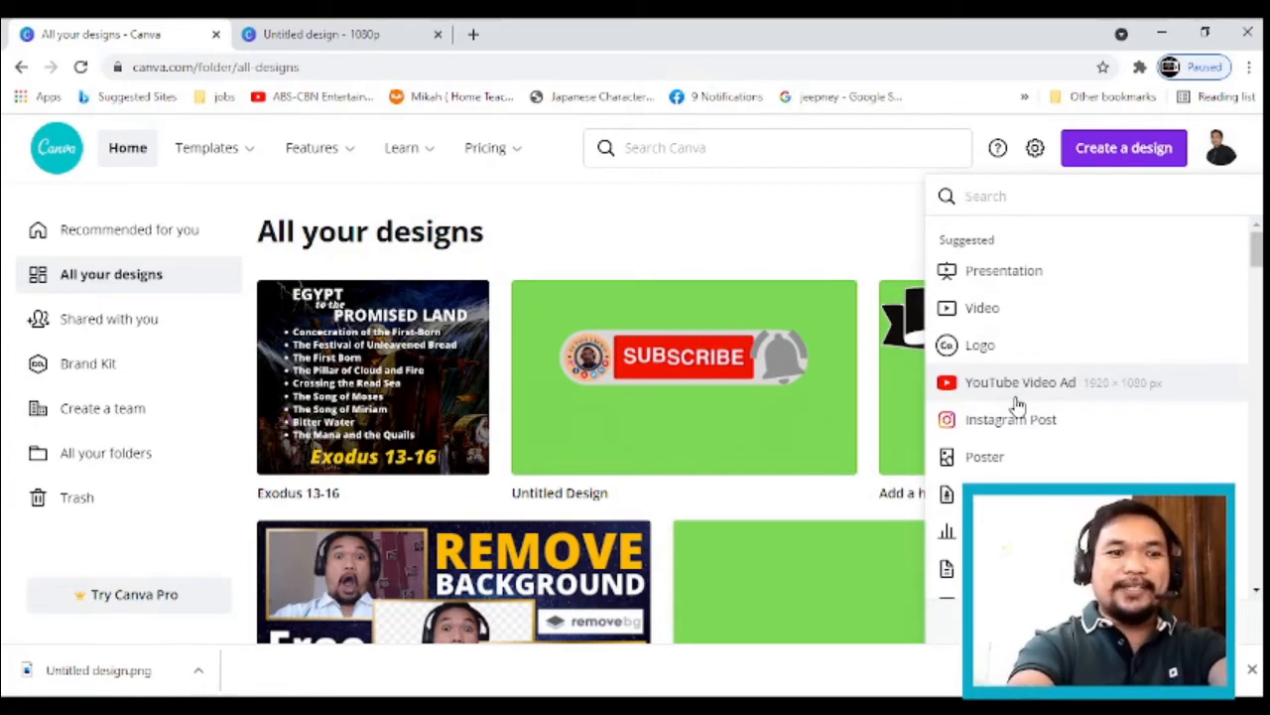
pyautogui.write('Facebook')
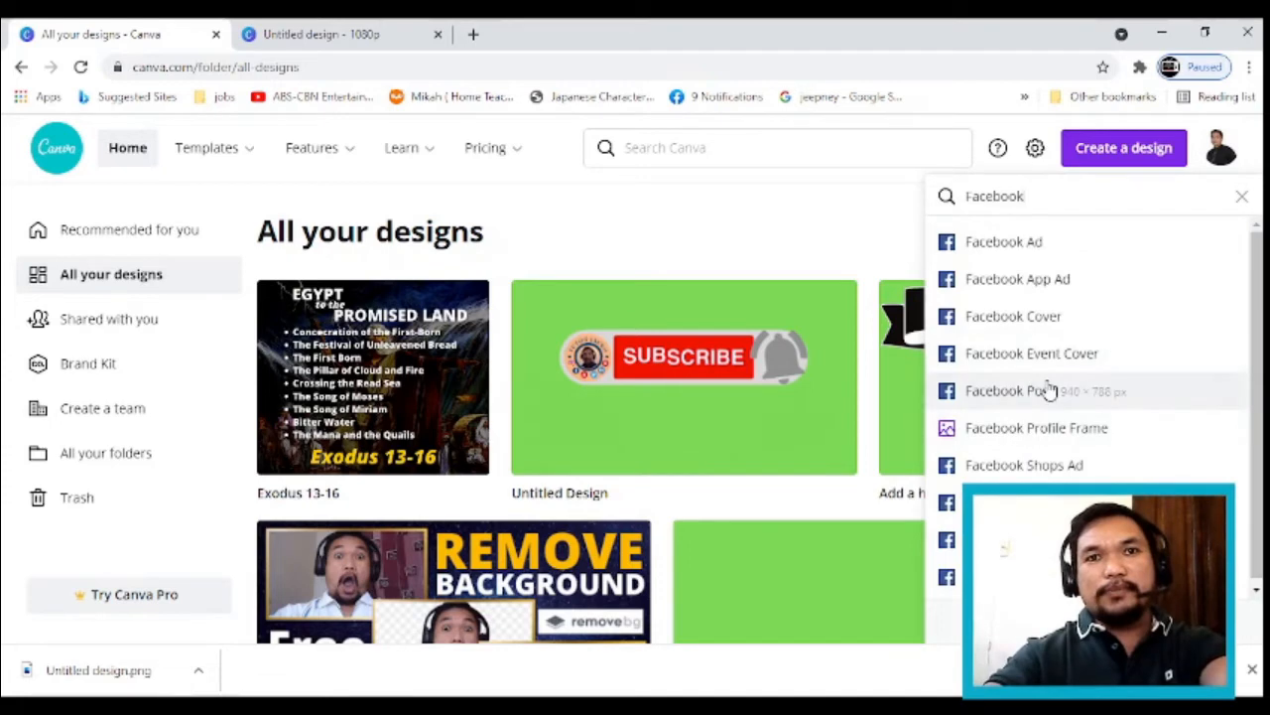
pyautogui.click(1046, 388)
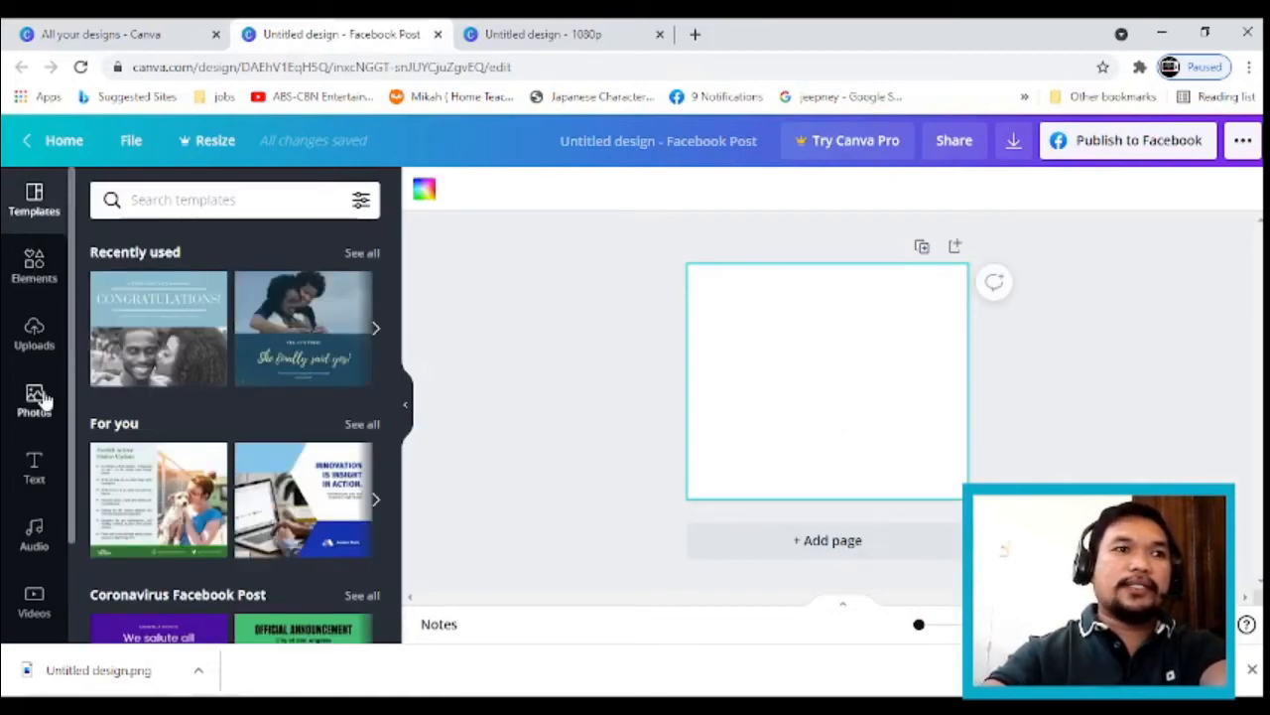
# Step: Set the blank Facebook post page's background to the default light green
pyautogui.click(425, 191)
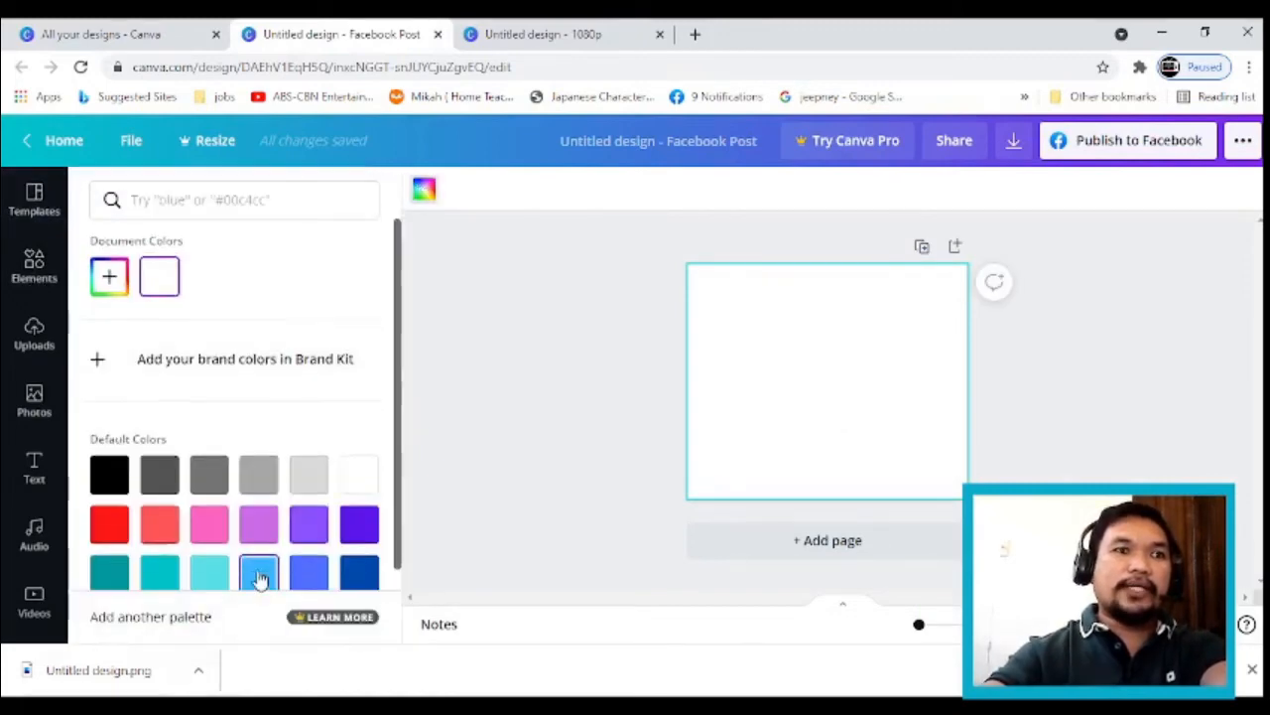
pyautogui.scroll(-2, 198, 561)
pyautogui.click(159, 534)
pyautogui.click(774, 470)
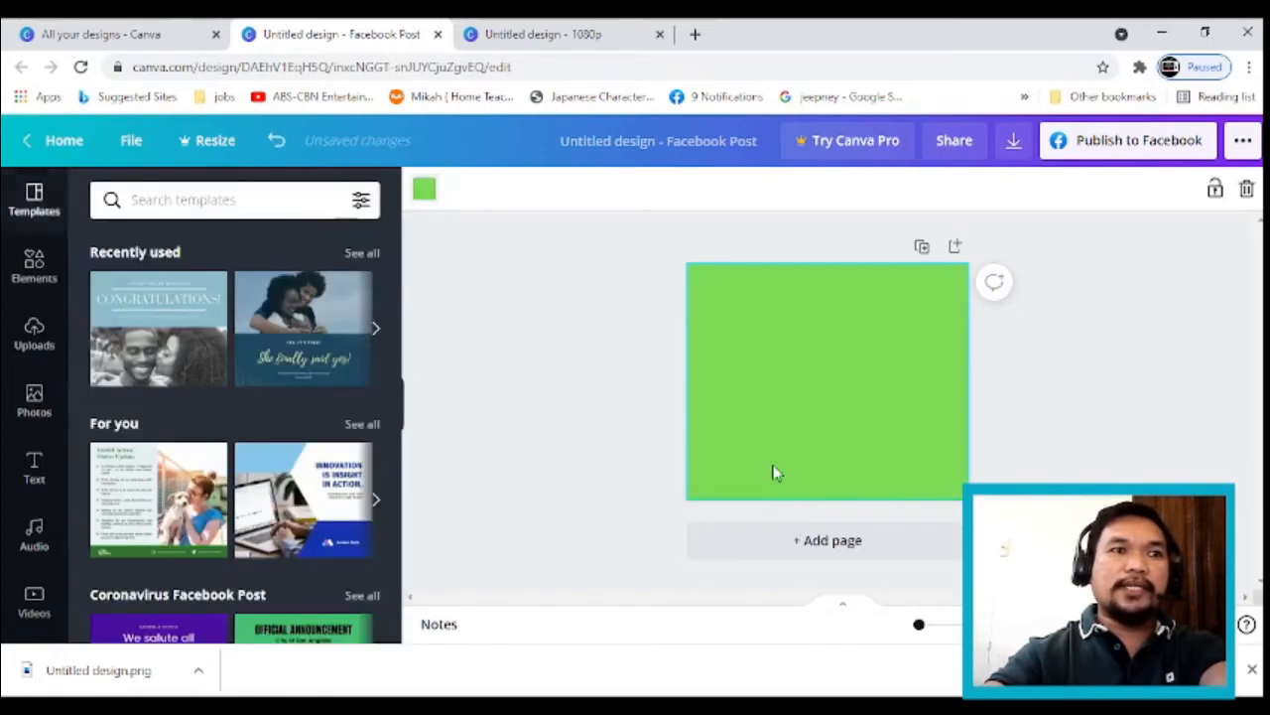
# Step: Search the design elements for "mouse click"
pyautogui.click(38, 264)
pyautogui.click(281, 199)
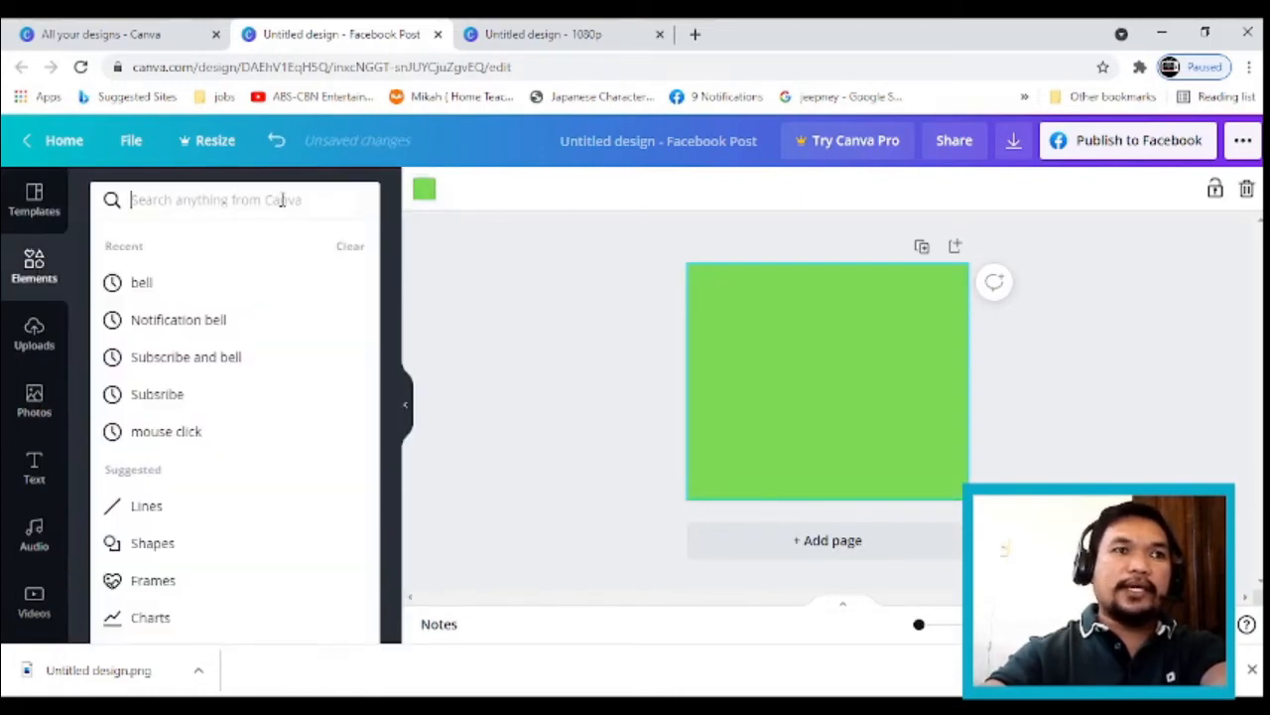
pyautogui.write('click')
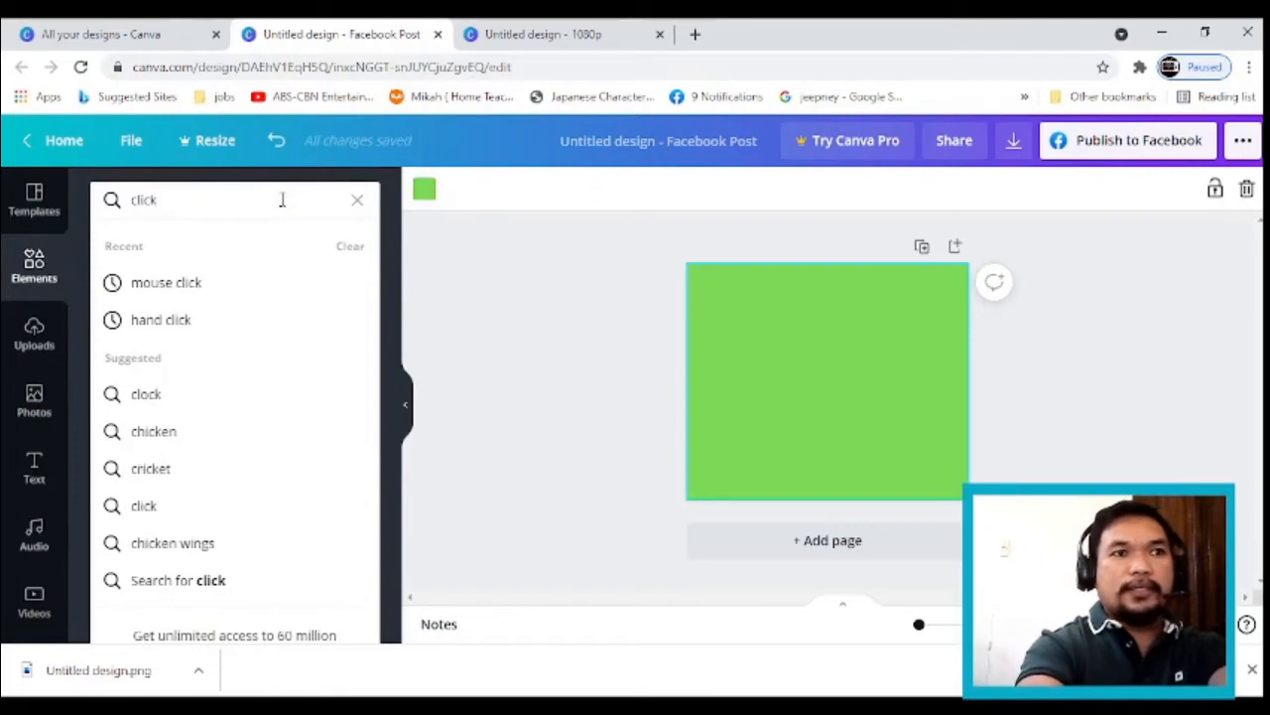
pyautogui.click(222, 288)
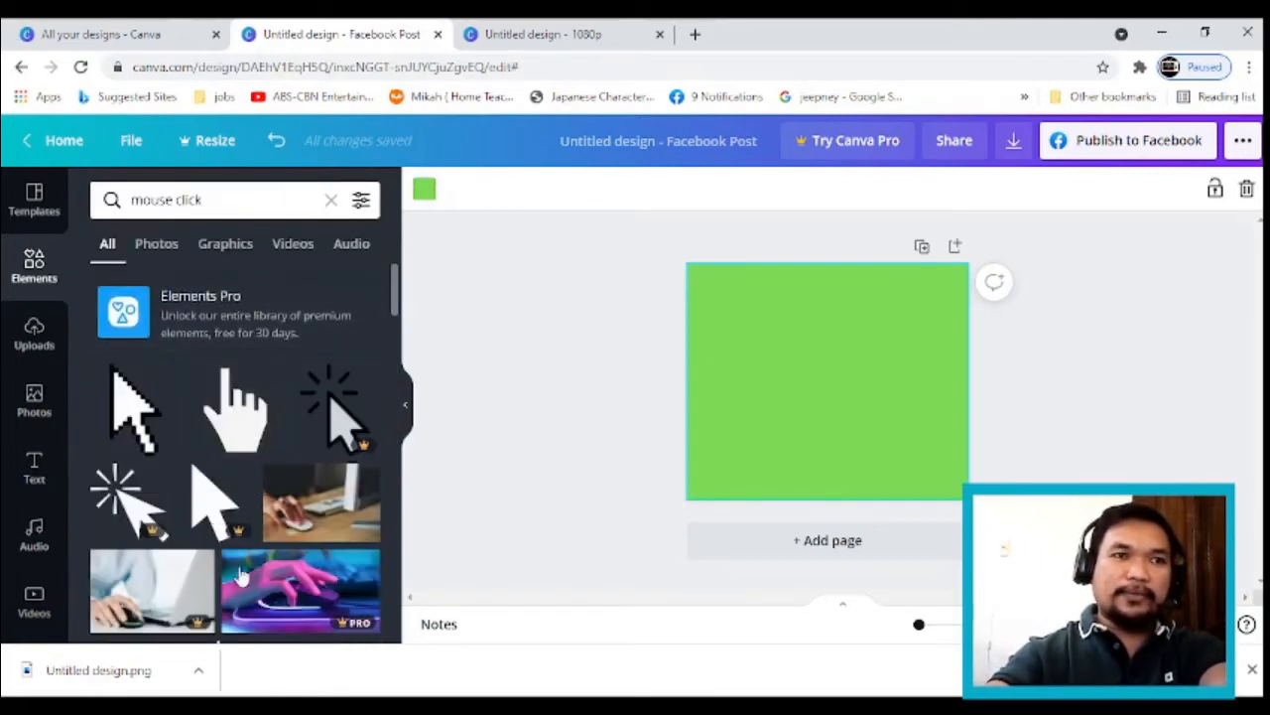
# Step: Add the plain white arrow cursor to the green page, shrink it and place it in the lower middle
pyautogui.scroll(-3, 189, 509)
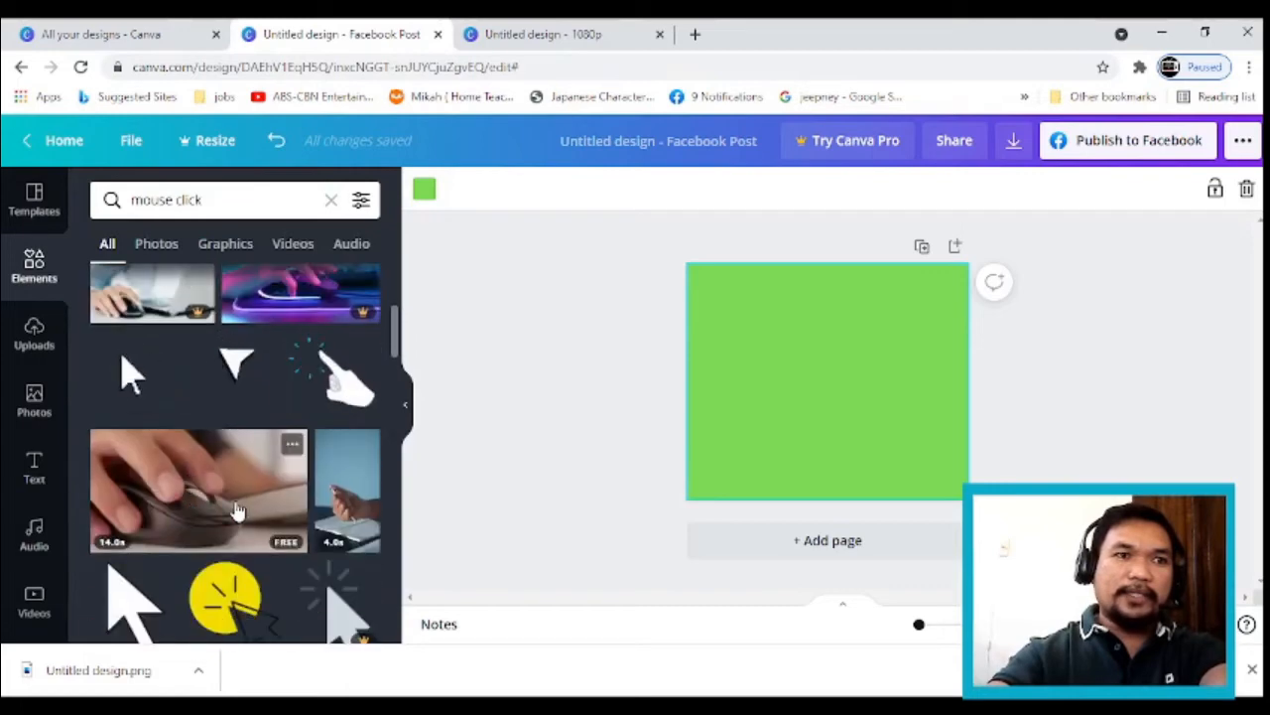
pyautogui.scroll(-3, 188, 510)
pyautogui.click(121, 320)
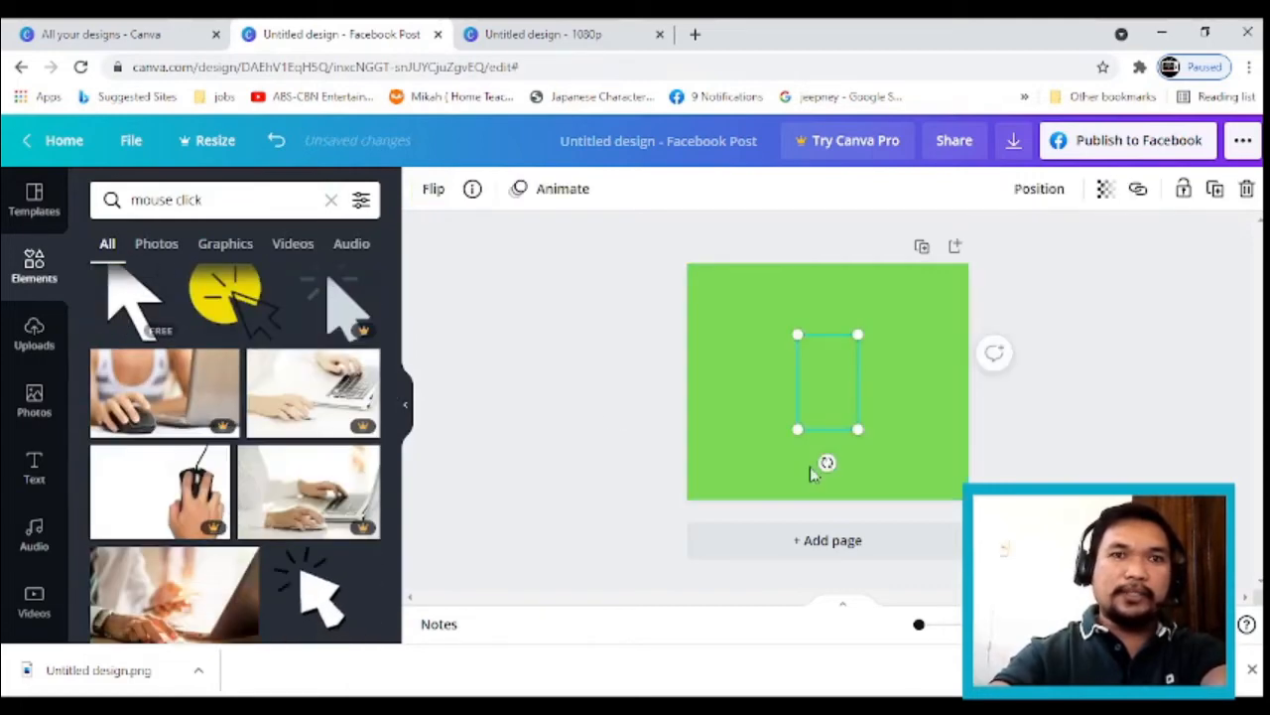
pyautogui.moveTo(859, 429); pyautogui.dragTo(826, 442)
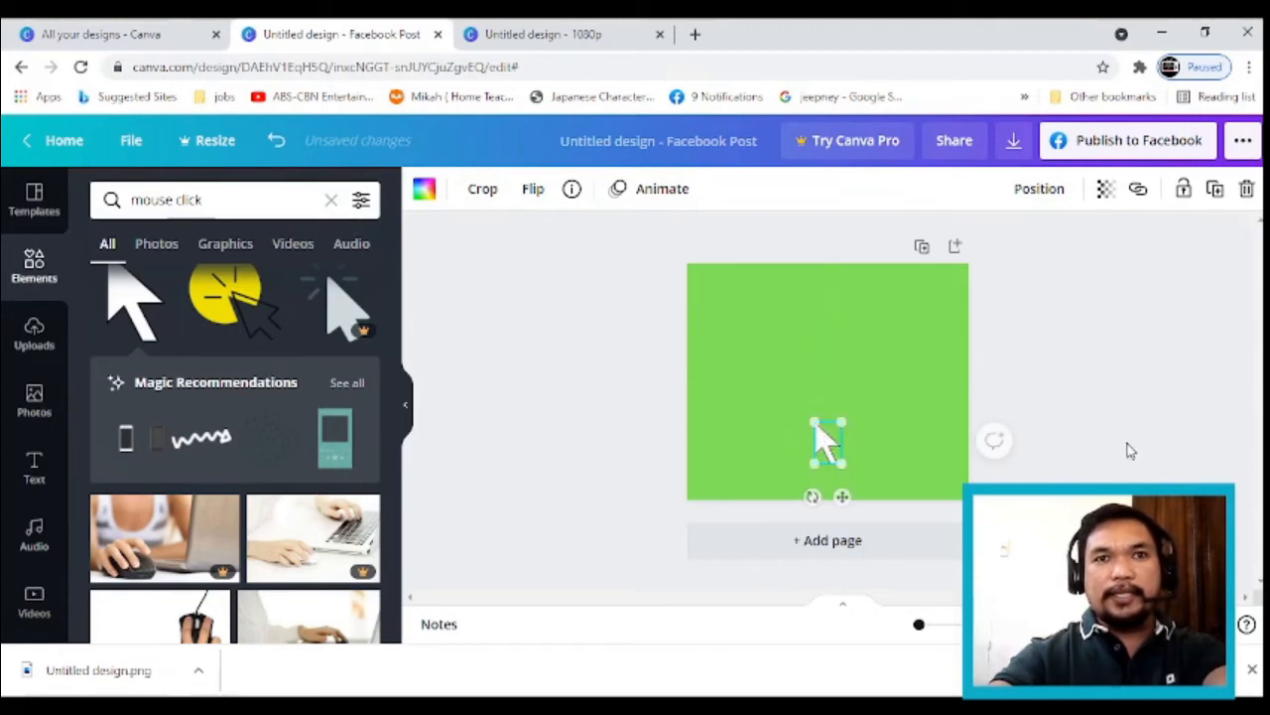
pyautogui.click(1130, 449)
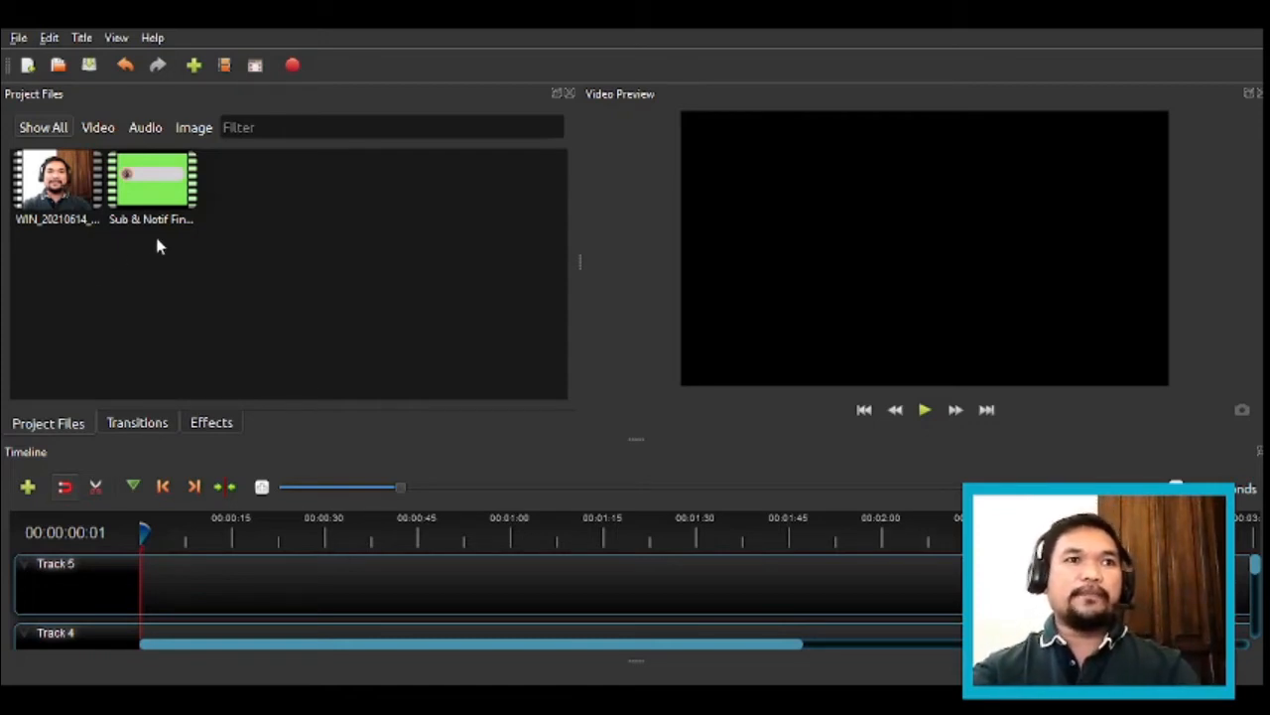
# Step: Switch to OpenShot, place the "Sub & Notif" clip at the start of Track 5 and play it through
pyautogui.moveTo(159, 204); pyautogui.dragTo(155, 558)
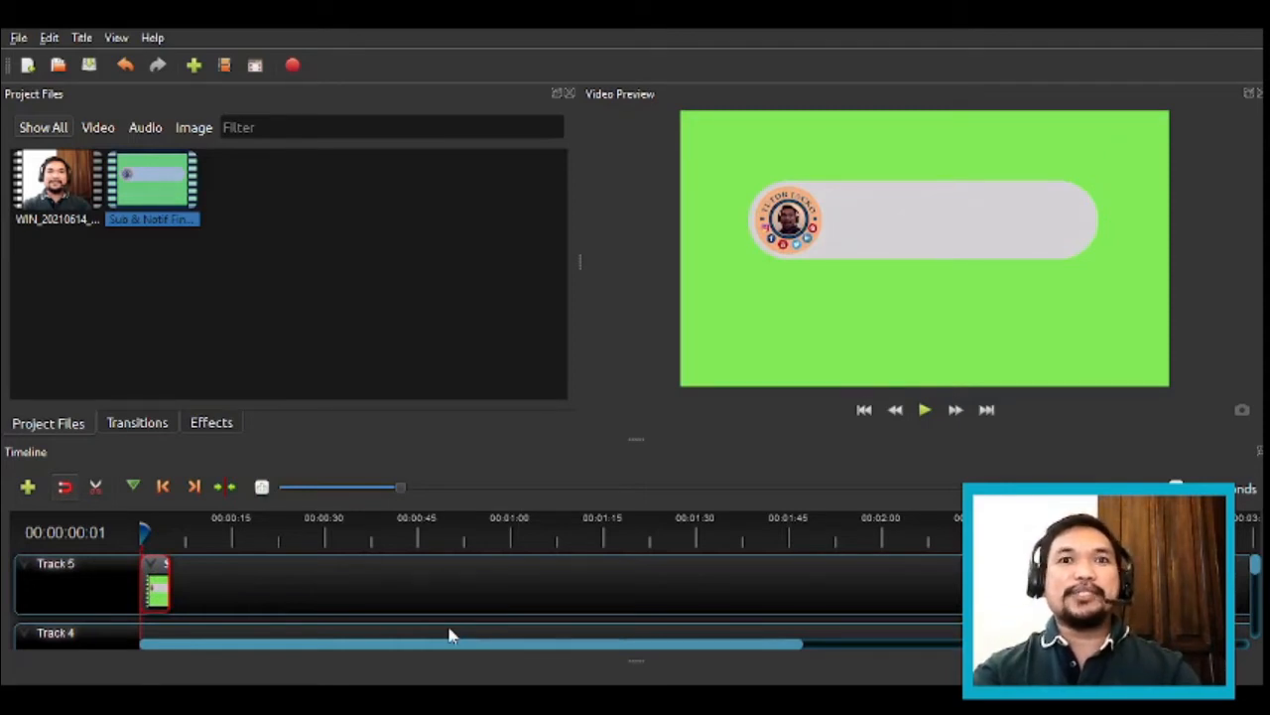
pyautogui.click(926, 414)
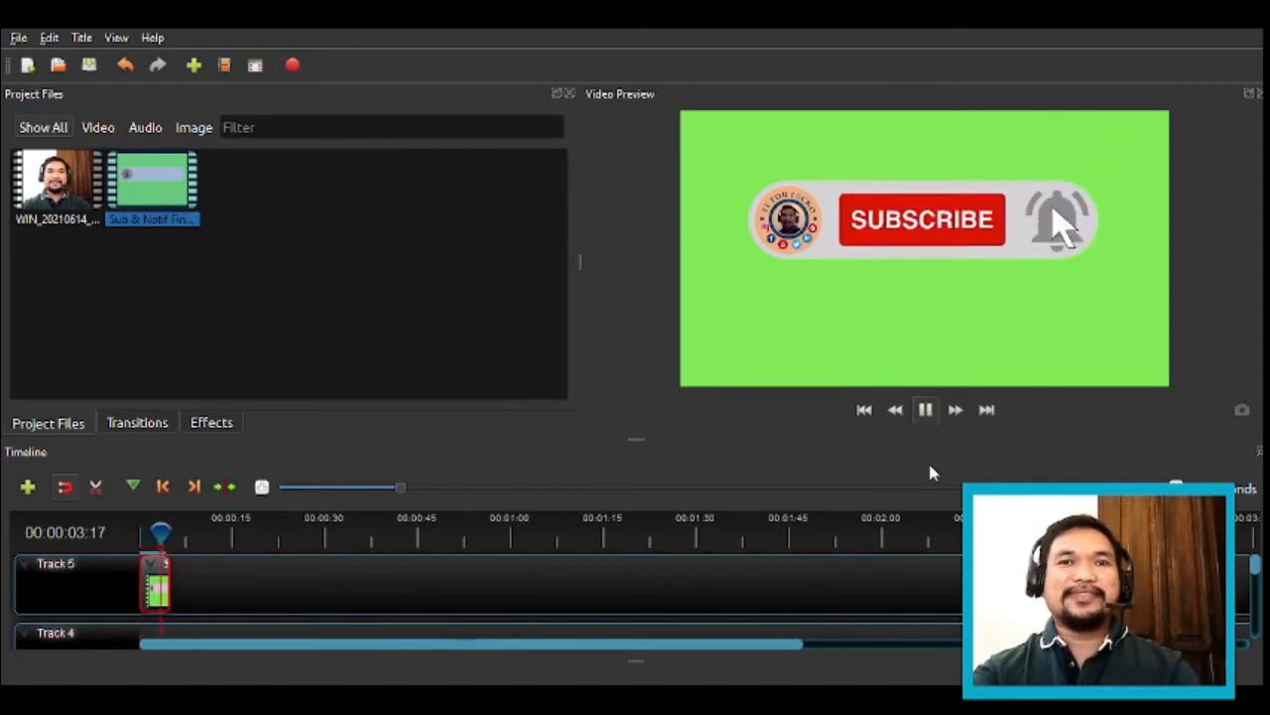
pyautogui.click(925, 416)
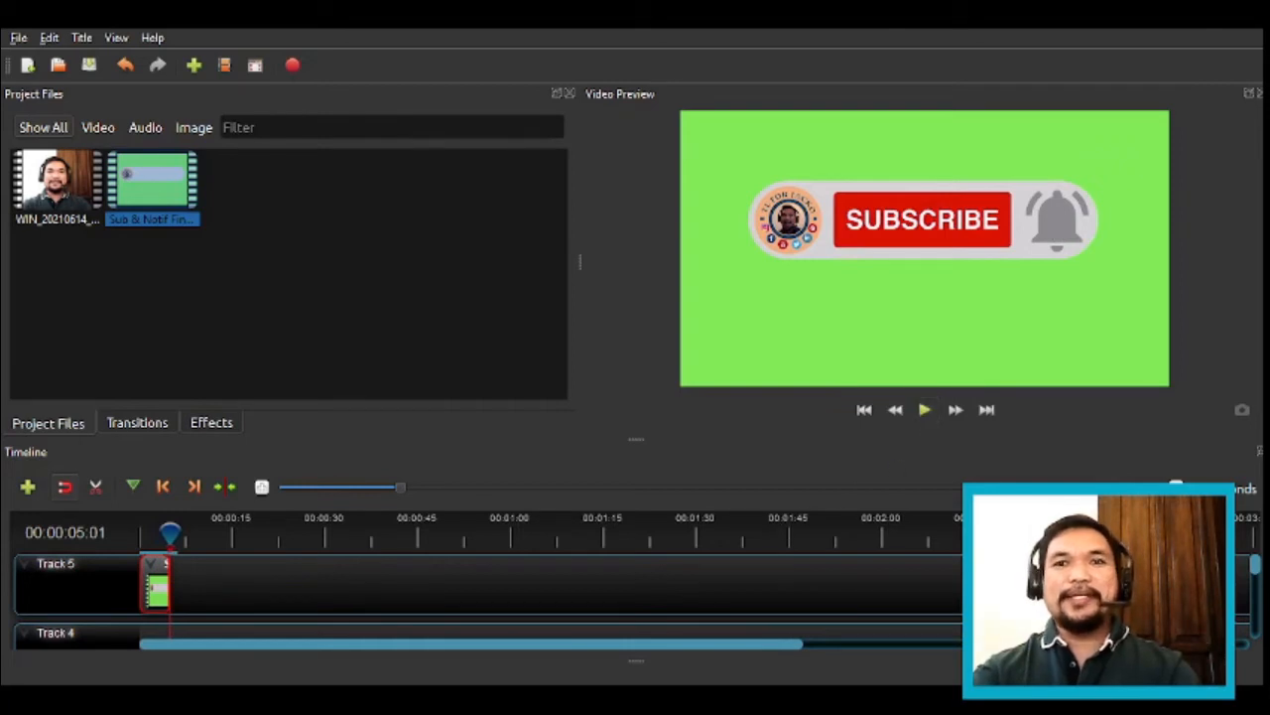
# Step: Place the WIN_20210614 webcam clip at the start of Track 4 and return the playhead to the timeline's beginning
pyautogui.scroll(-2, 1256, 584)
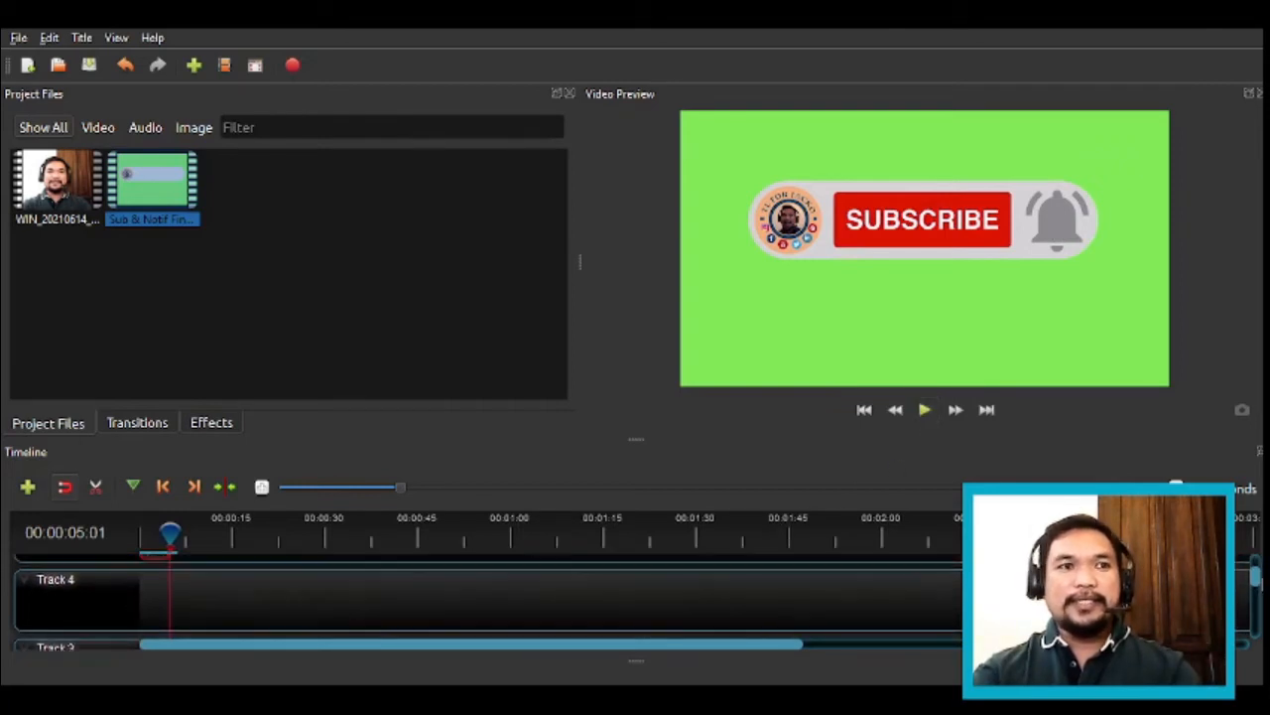
pyautogui.scroll(2, 1257, 583)
pyautogui.scroll(-2, 1256, 583)
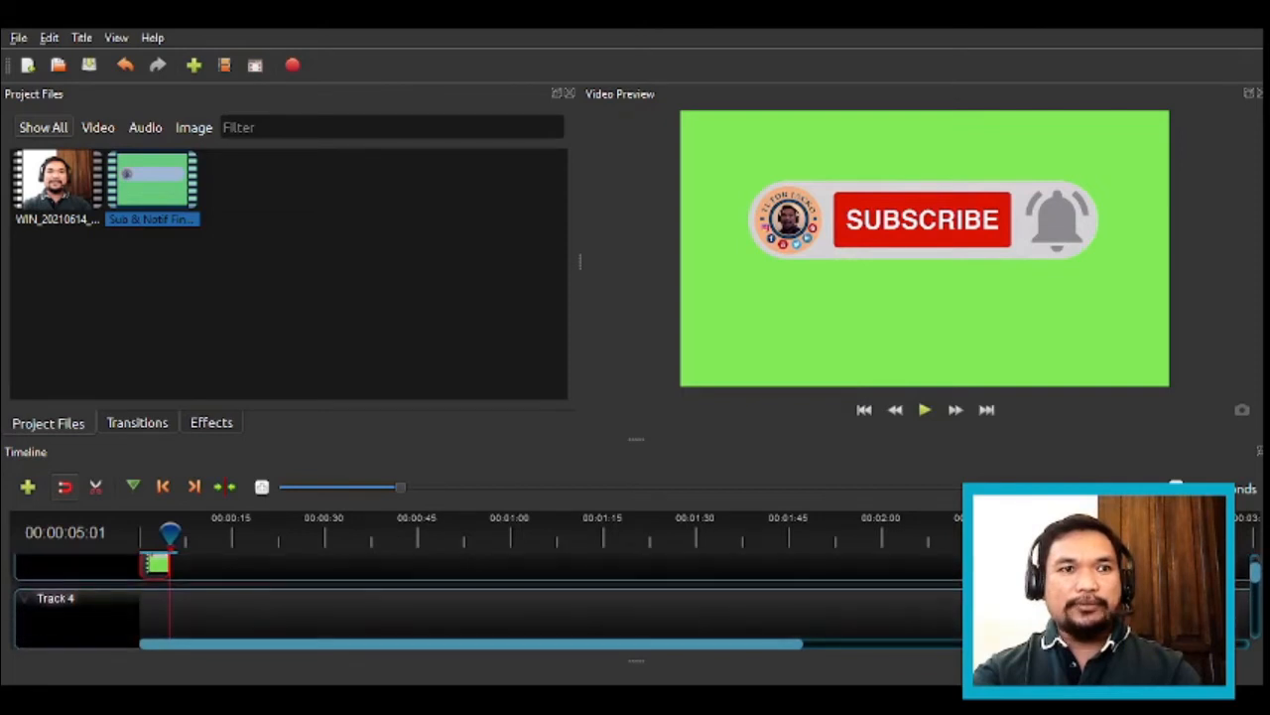
pyautogui.scroll(1, 1256, 584)
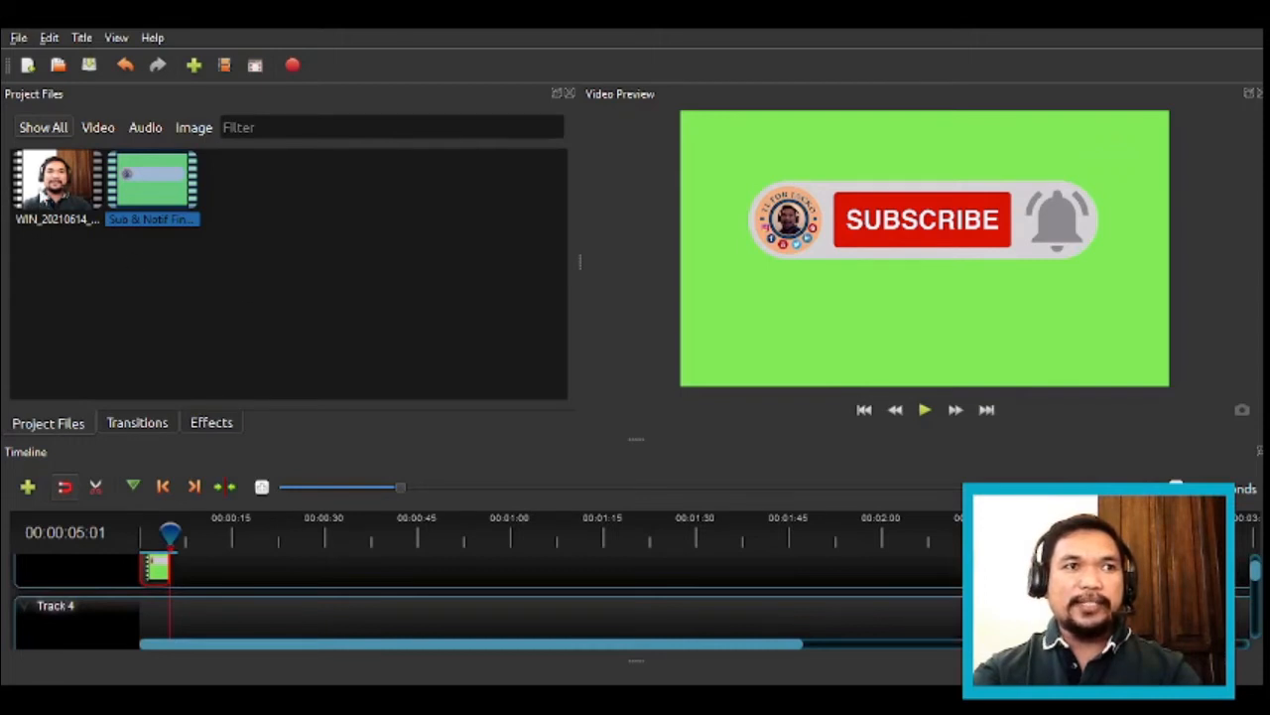
pyautogui.moveTo(44, 194); pyautogui.dragTo(141, 610)
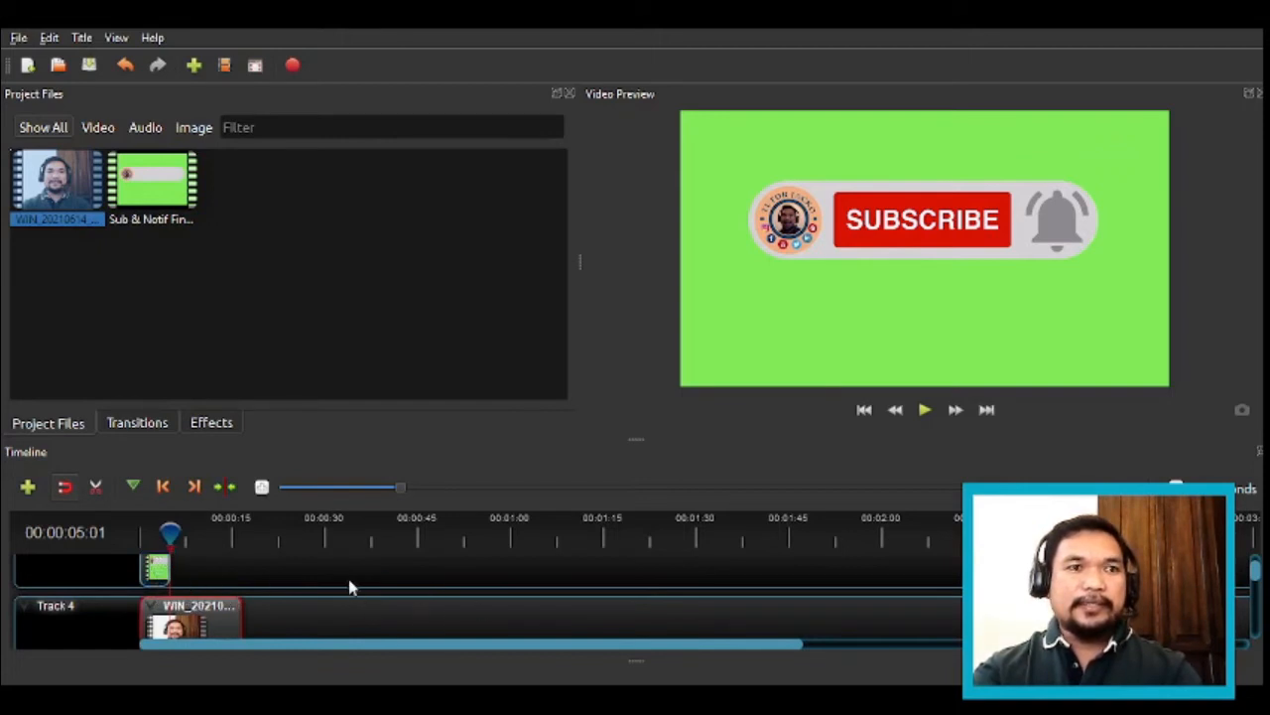
pyautogui.scroll(1, 484, 609)
pyautogui.click(155, 568)
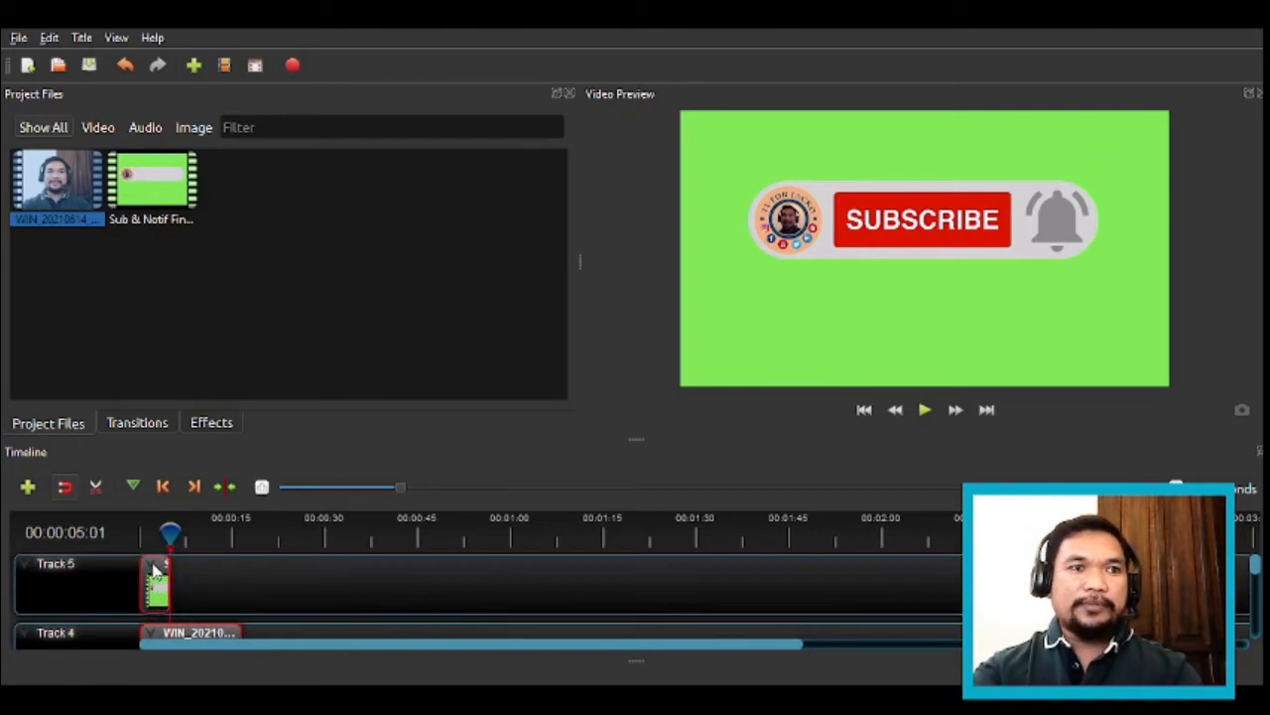
pyautogui.click(255, 595)
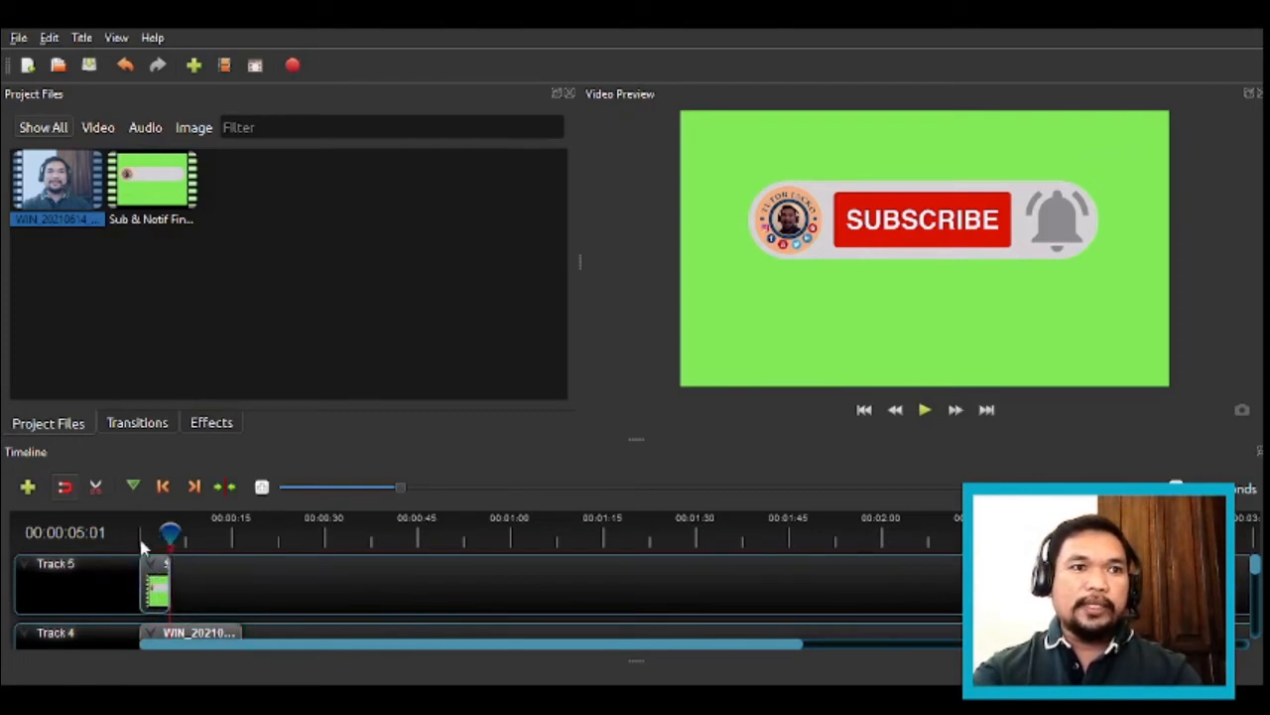
pyautogui.click(140, 538)
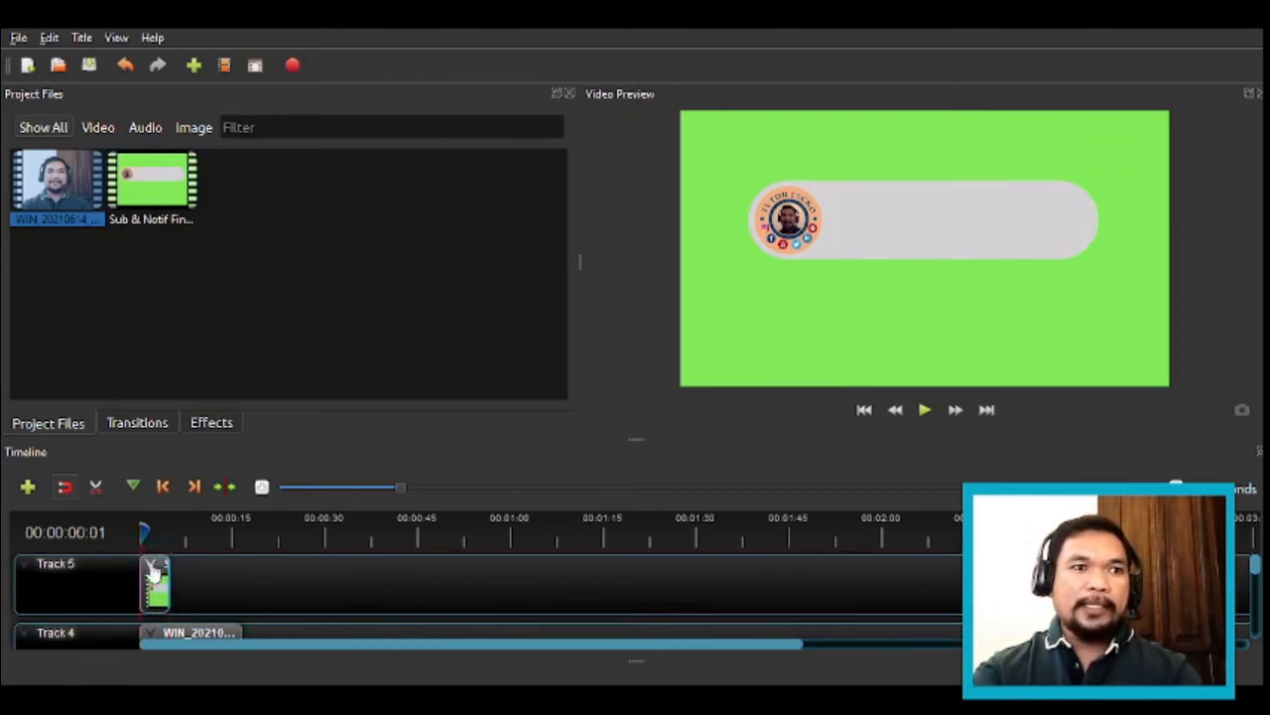
# Step: Apply the Chroma Key (Greenscreen) effect to the subscribe clip on Track 5
pyautogui.click(154, 568)
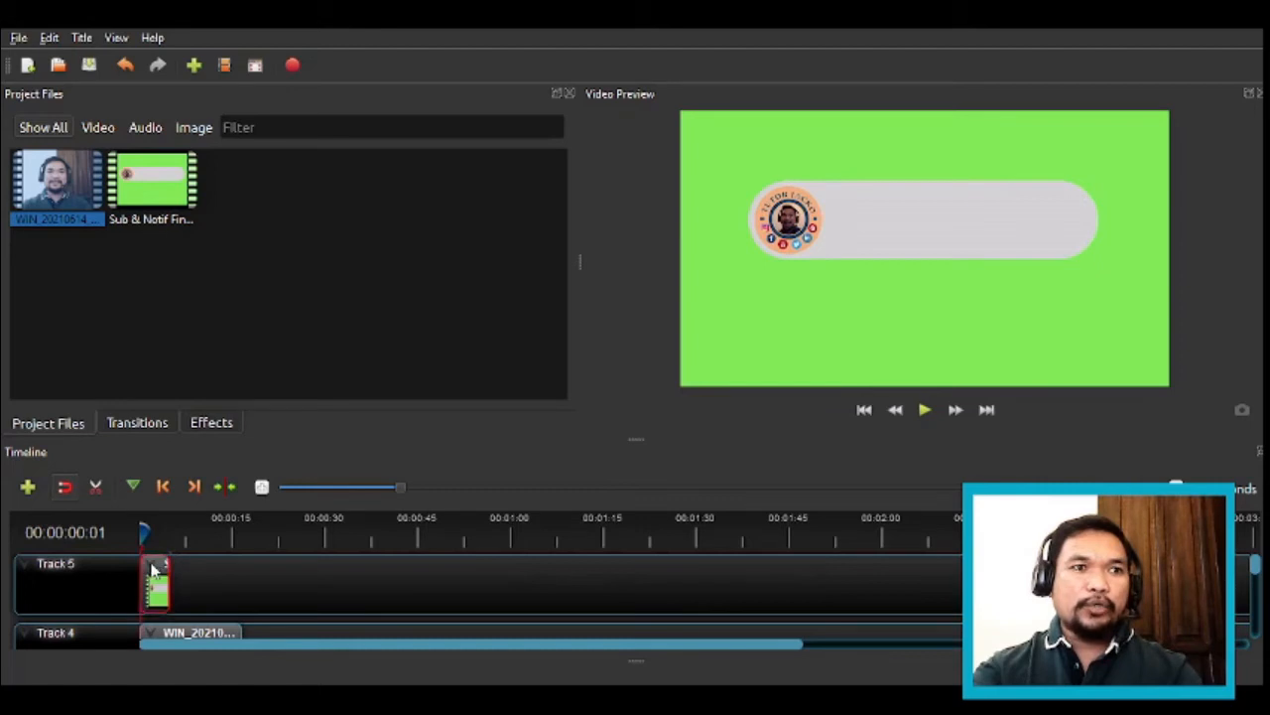
pyautogui.click(276, 597)
pyautogui.click(156, 574)
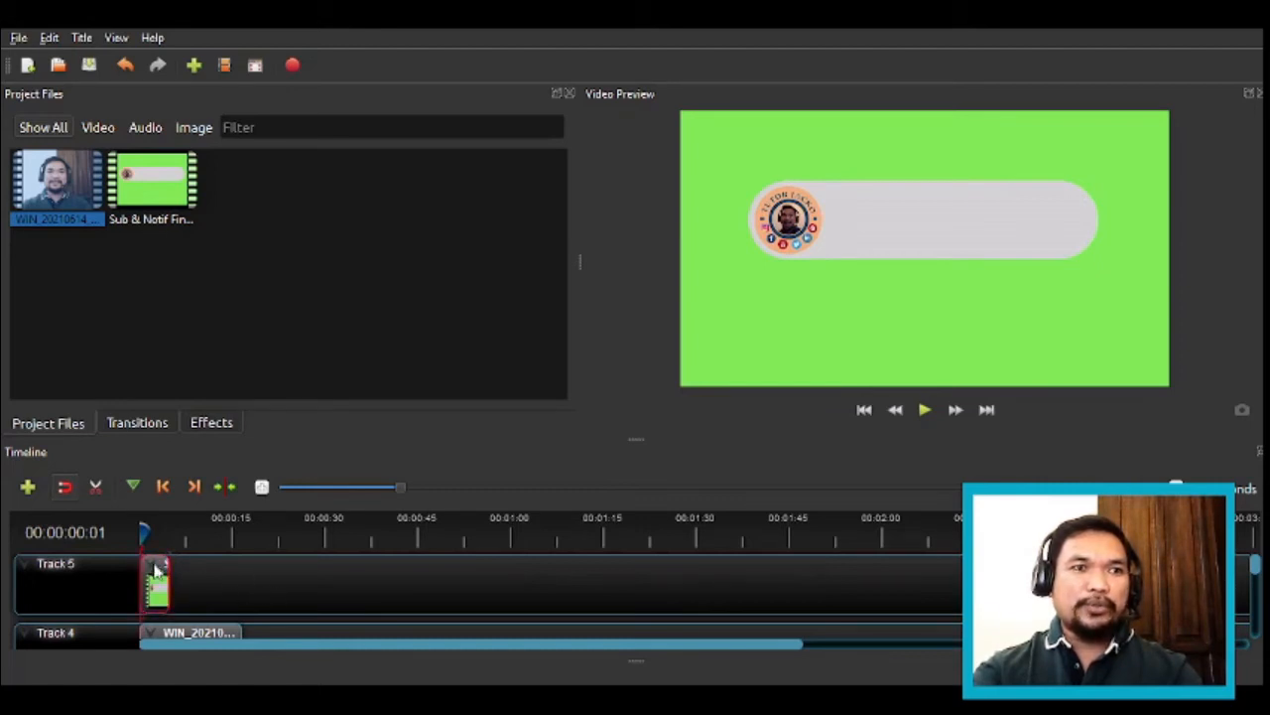
pyautogui.click(248, 583)
pyautogui.click(209, 424)
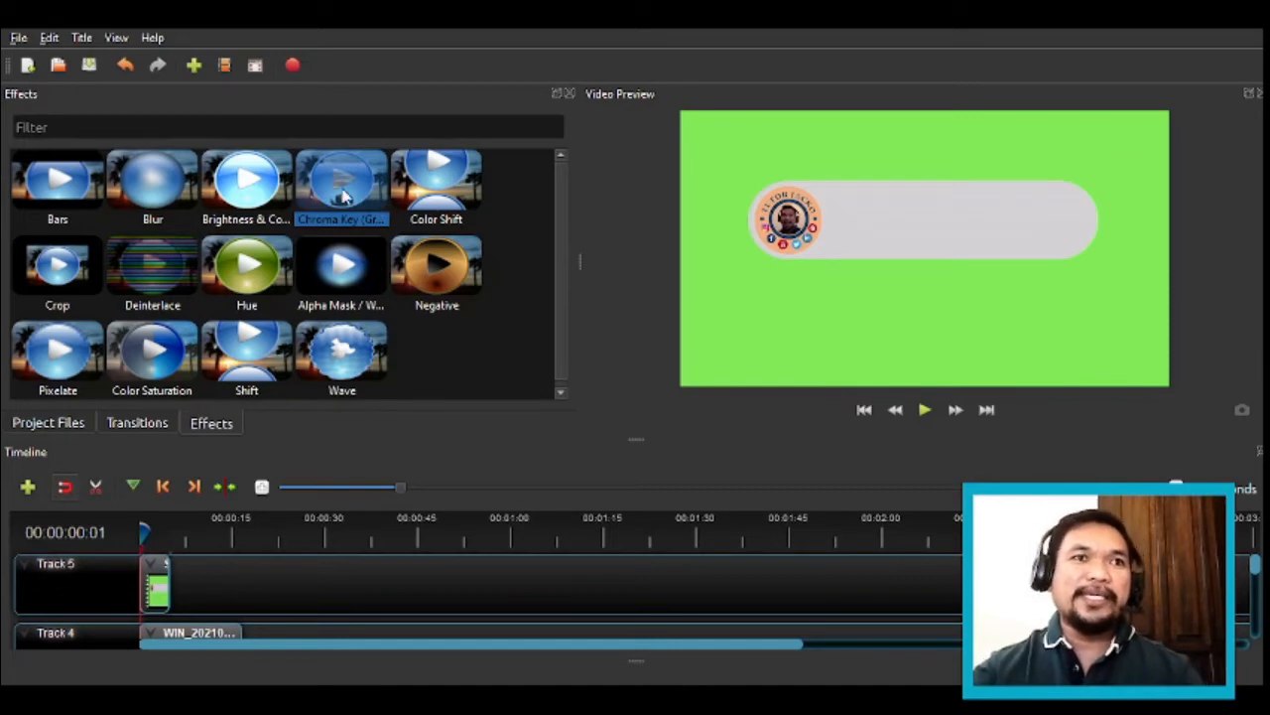
pyautogui.moveTo(342, 196); pyautogui.dragTo(164, 581)
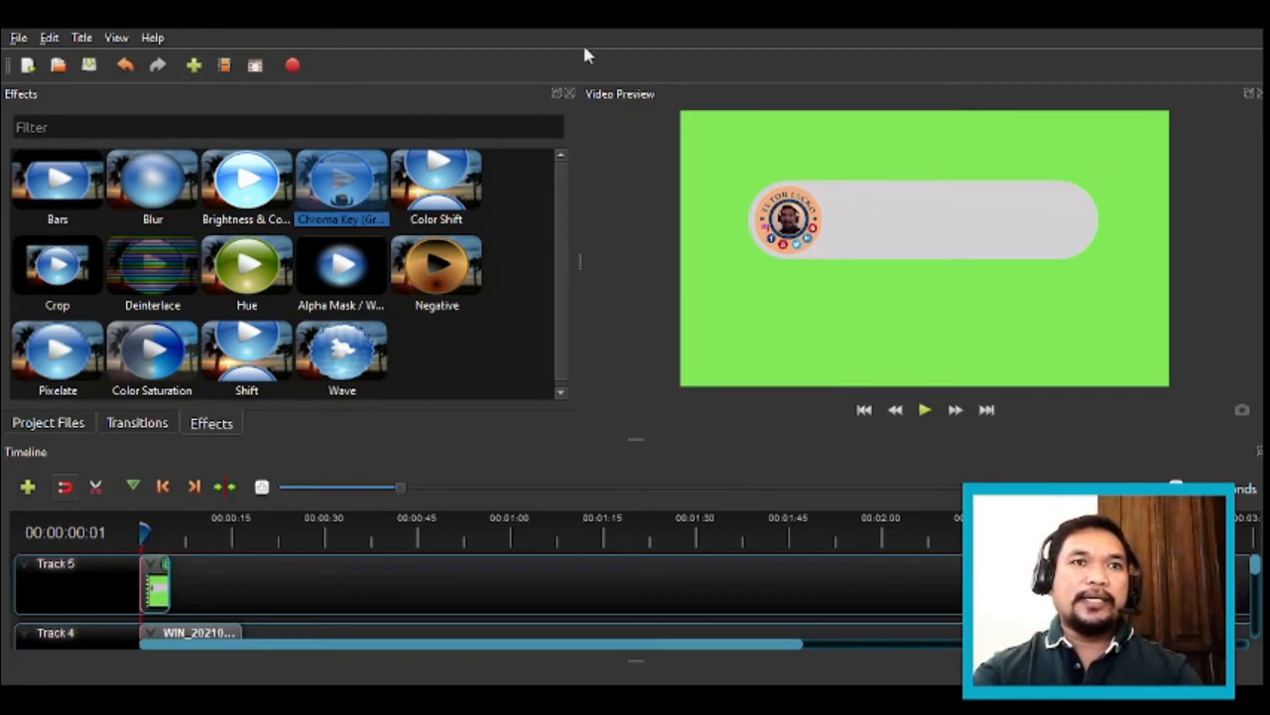
# Step: Show the Chroma Key effect's properties, match the key color to the clip's light green background and set Fuzz to 150
pyautogui.click(116, 39)
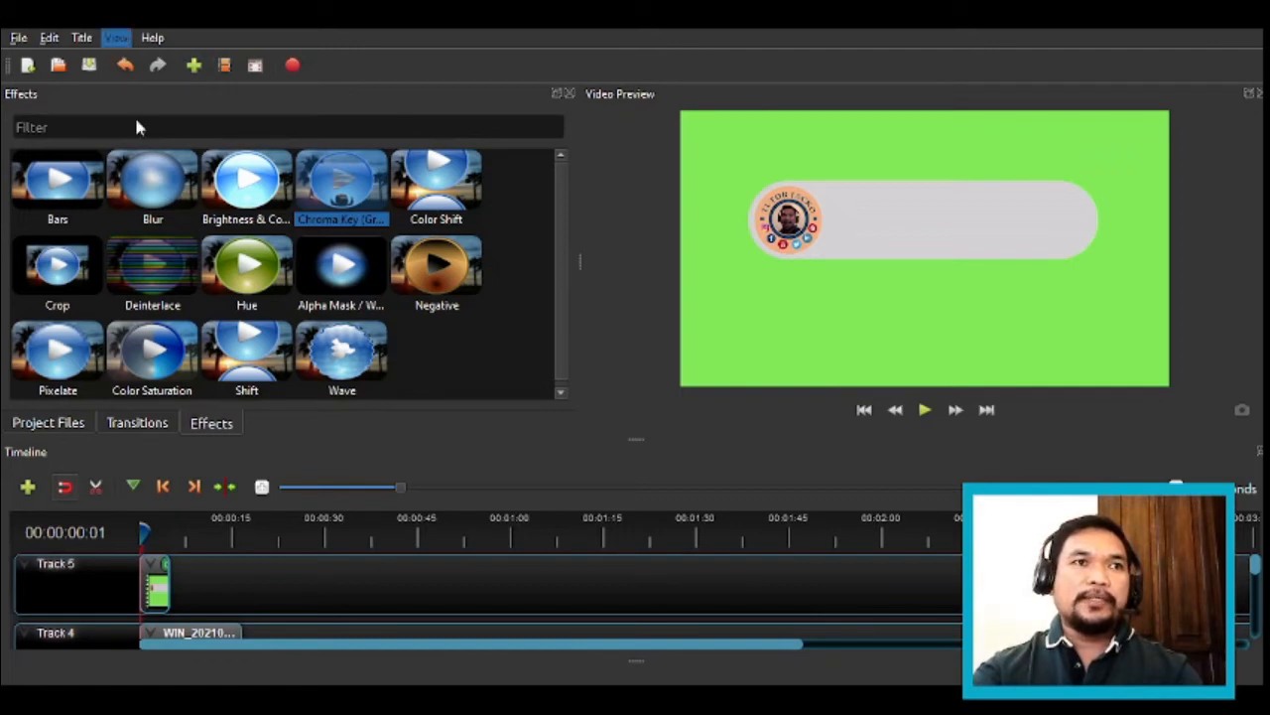
pyautogui.click(349, 128)
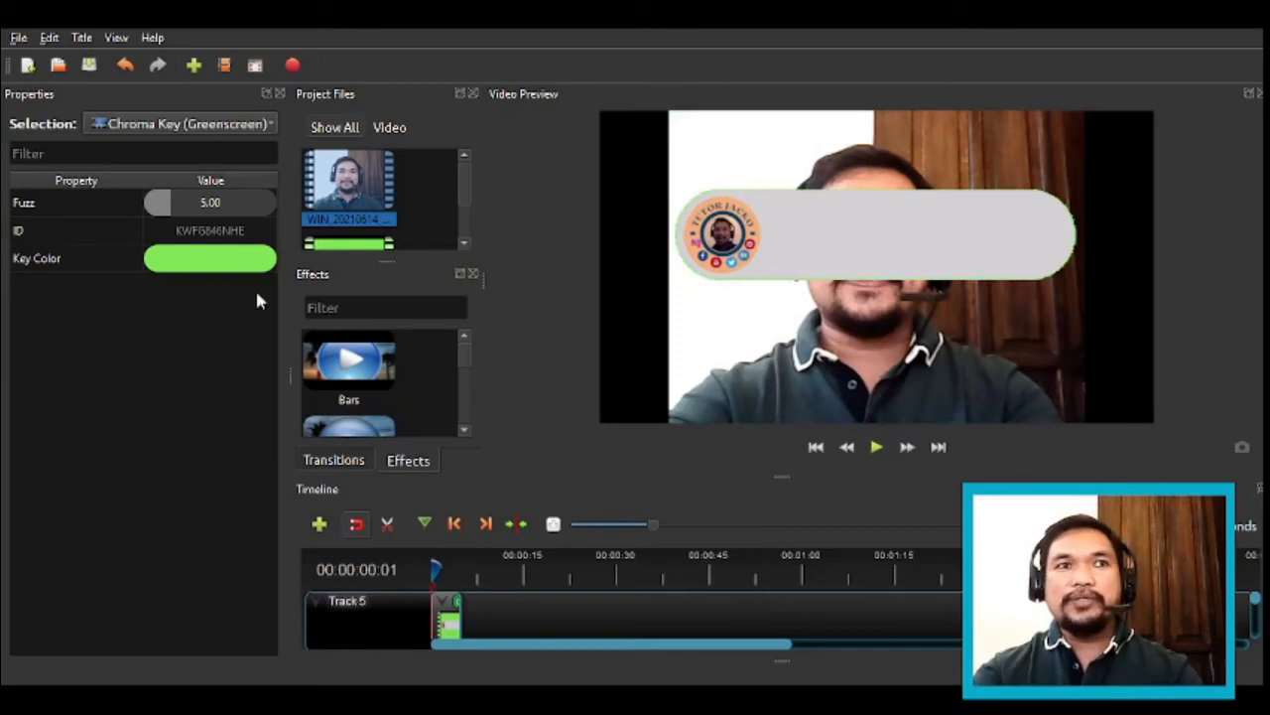
pyautogui.doubleClick(228, 204)
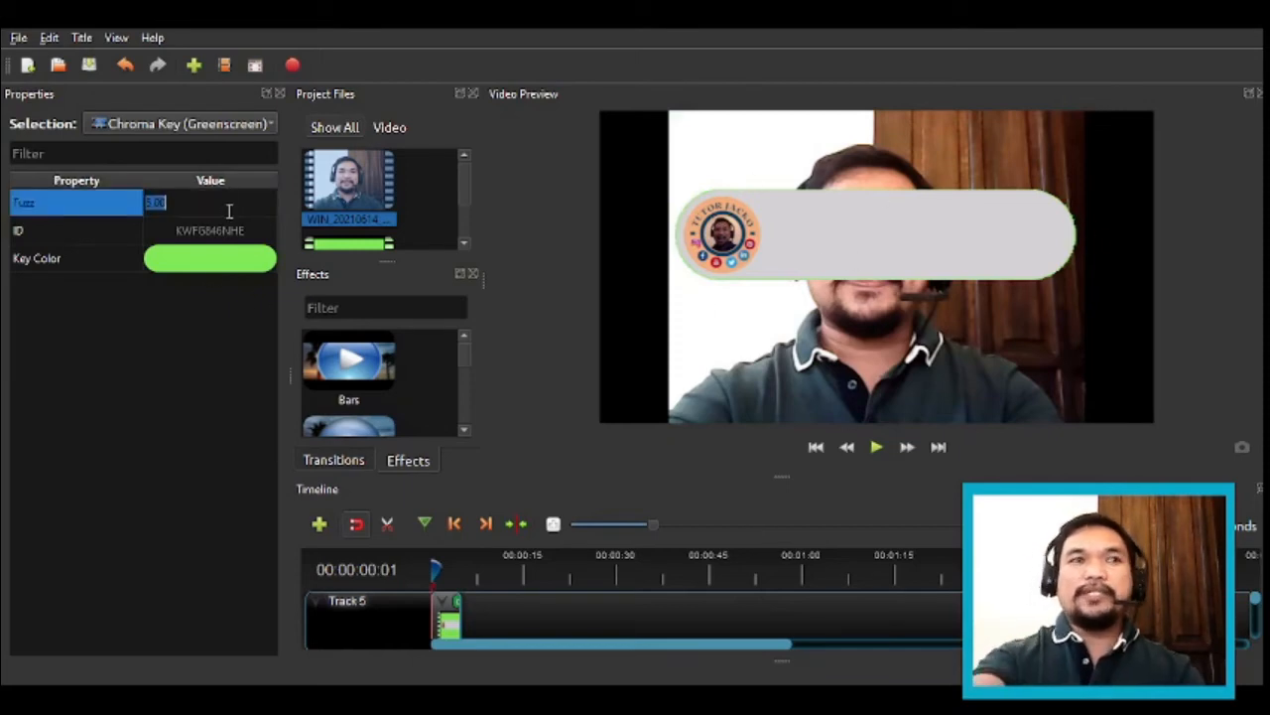
pyautogui.write('150')
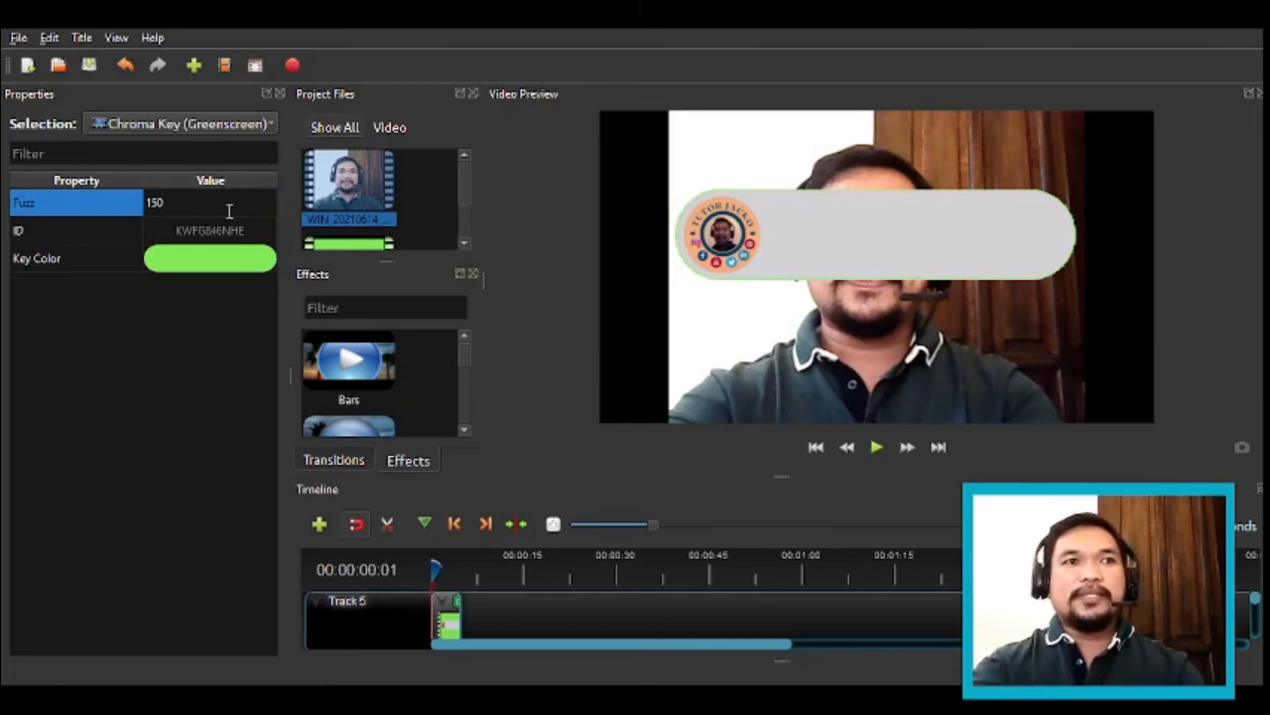
pyautogui.press('Return')
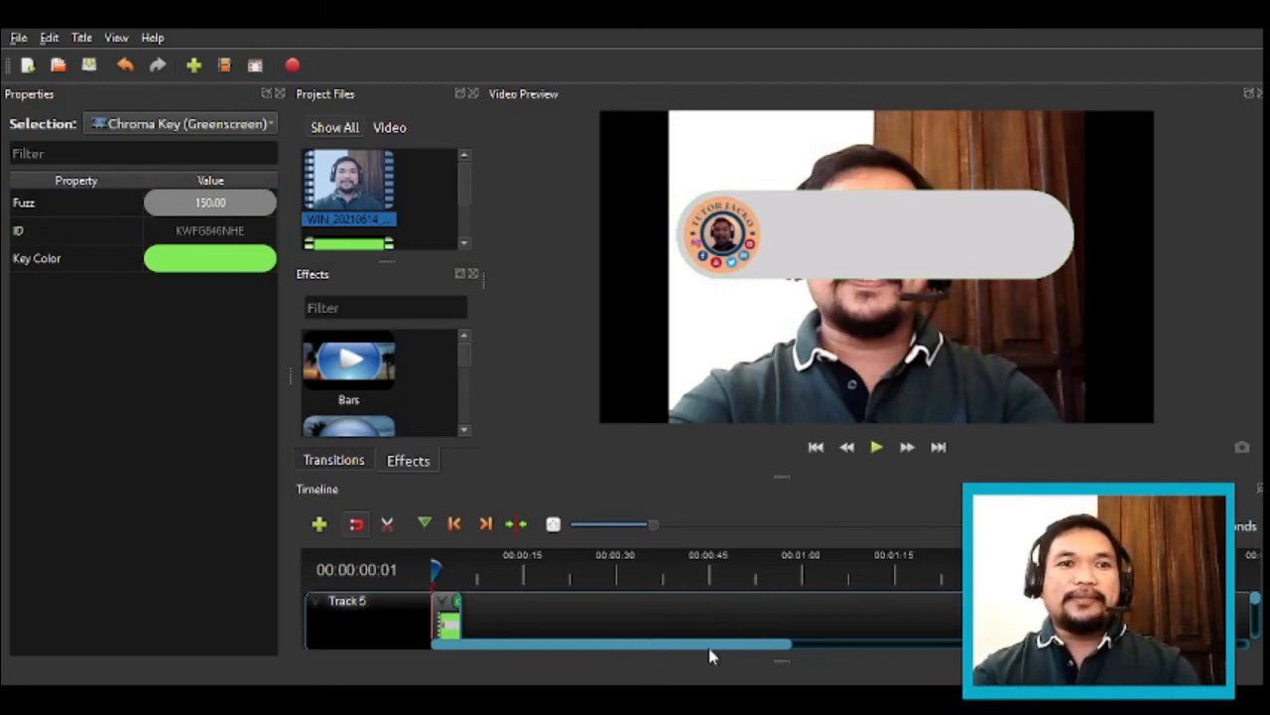
# Step: Restore the window layout without the properties and stretch the webcam clip on Track 4 to fill the whole frame
pyautogui.click(118, 39)
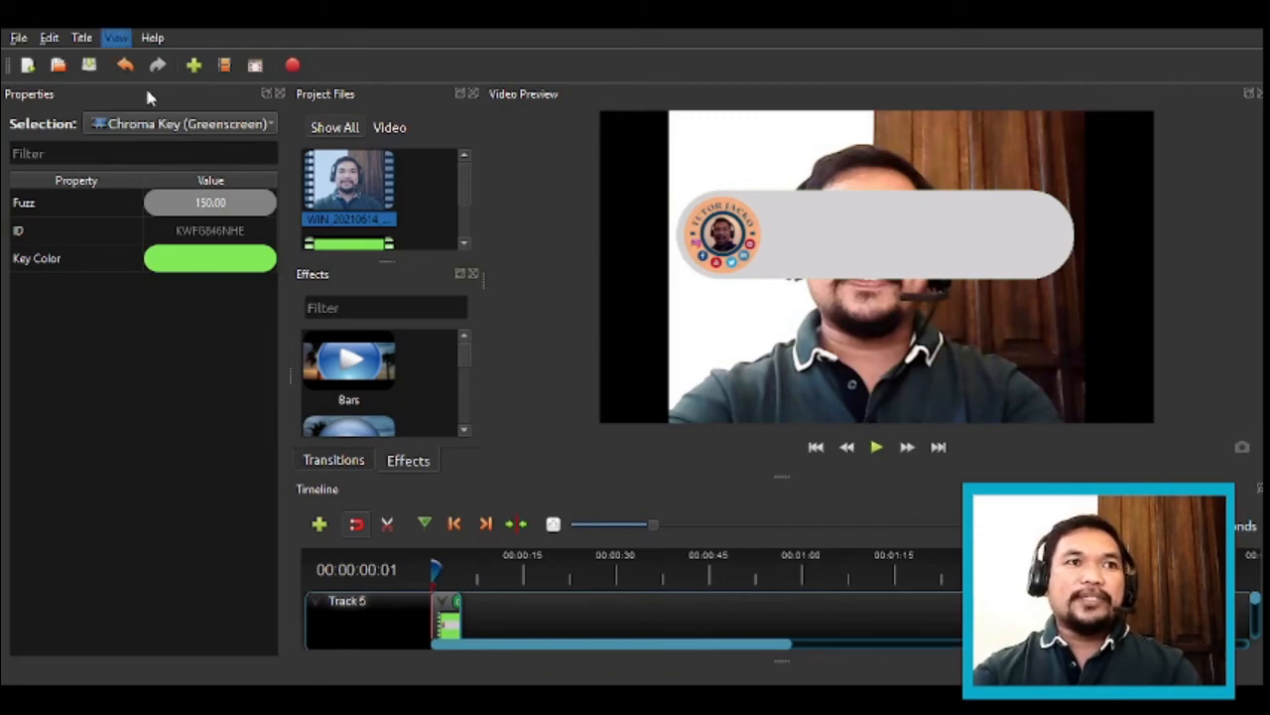
pyautogui.click(352, 112)
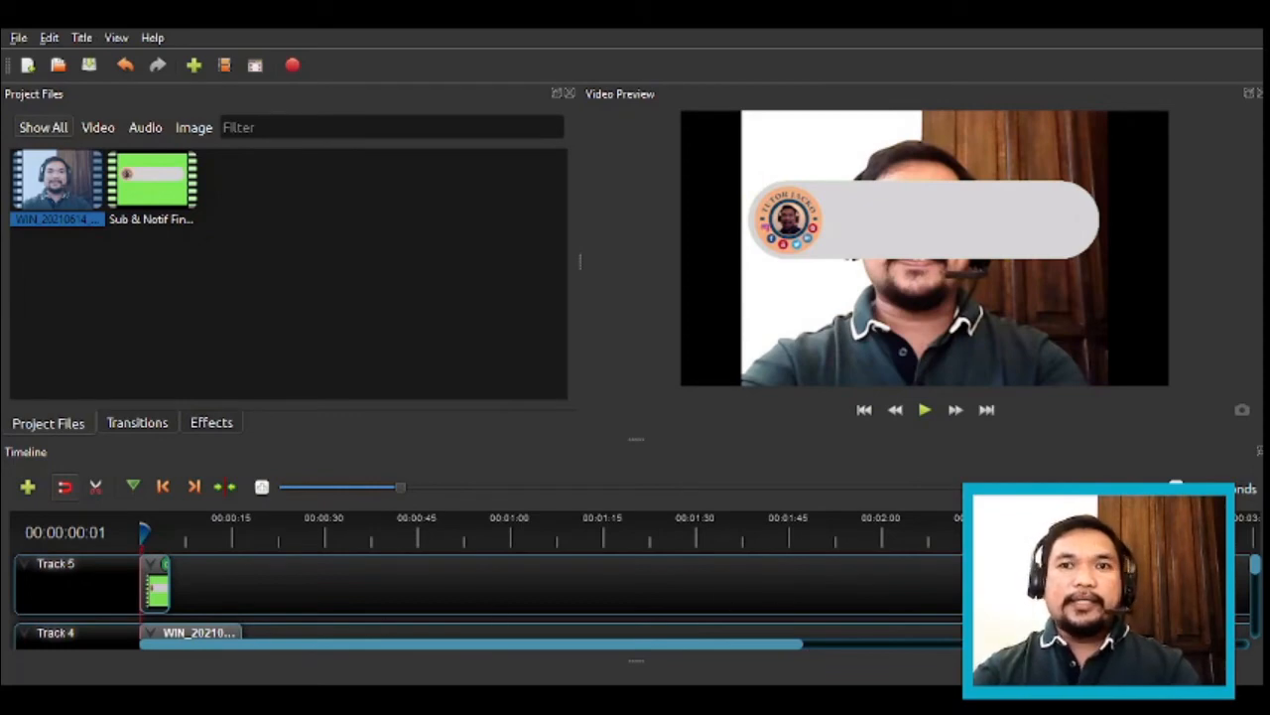
pyautogui.moveTo(1256, 563); pyautogui.dragTo(1256, 574)
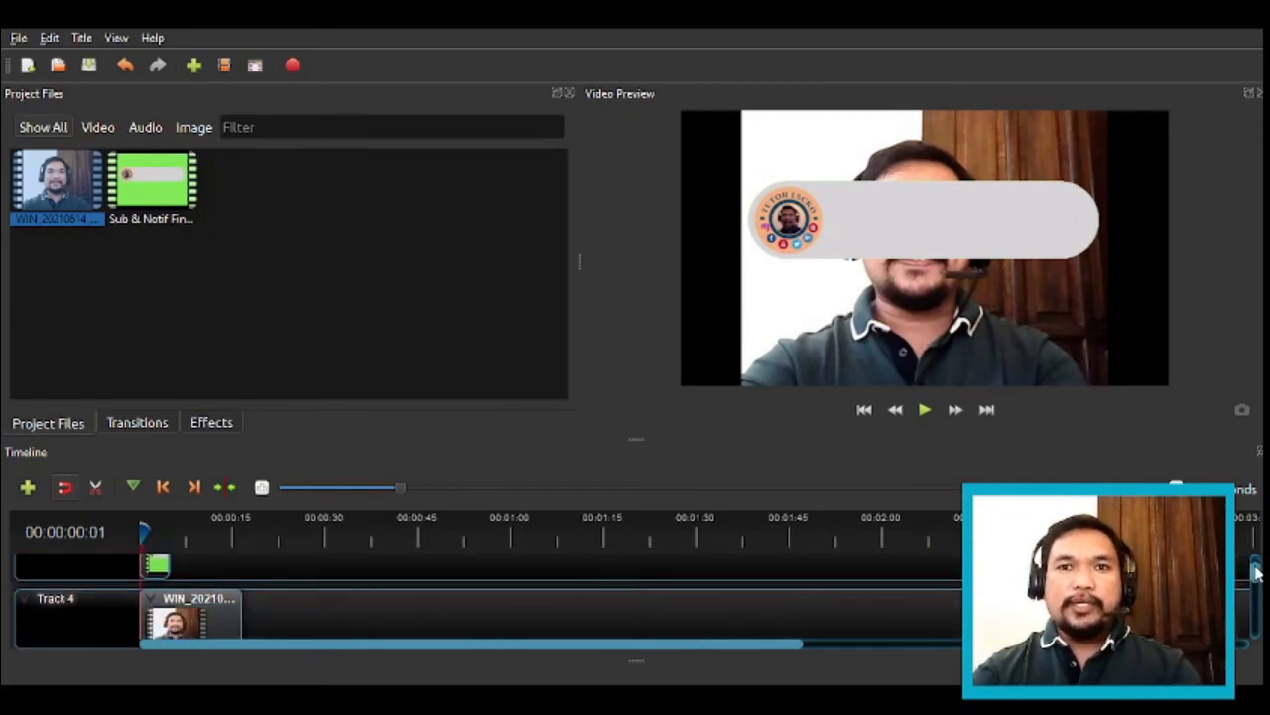
pyautogui.click(154, 611)
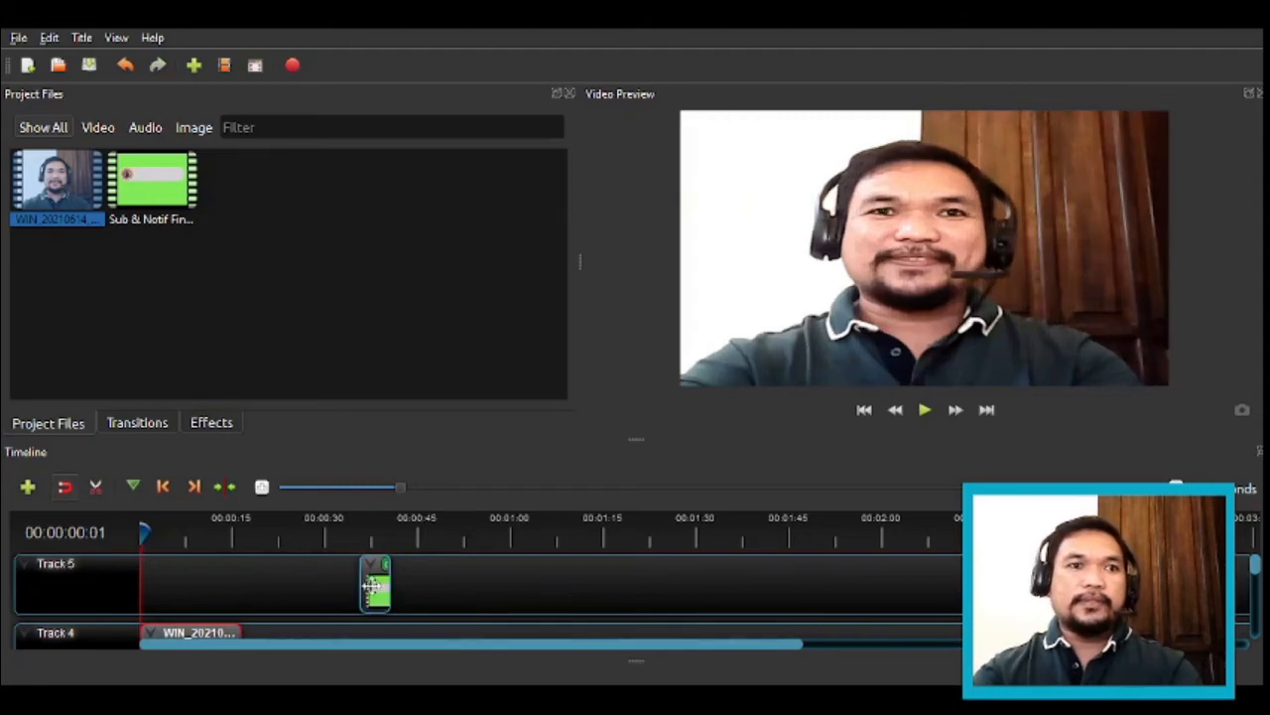
# Step: Move the subscribe clip on Track 5 to start at about 8 seconds and preview it over the webcam video
pyautogui.moveTo(377, 588); pyautogui.dragTo(207, 588)
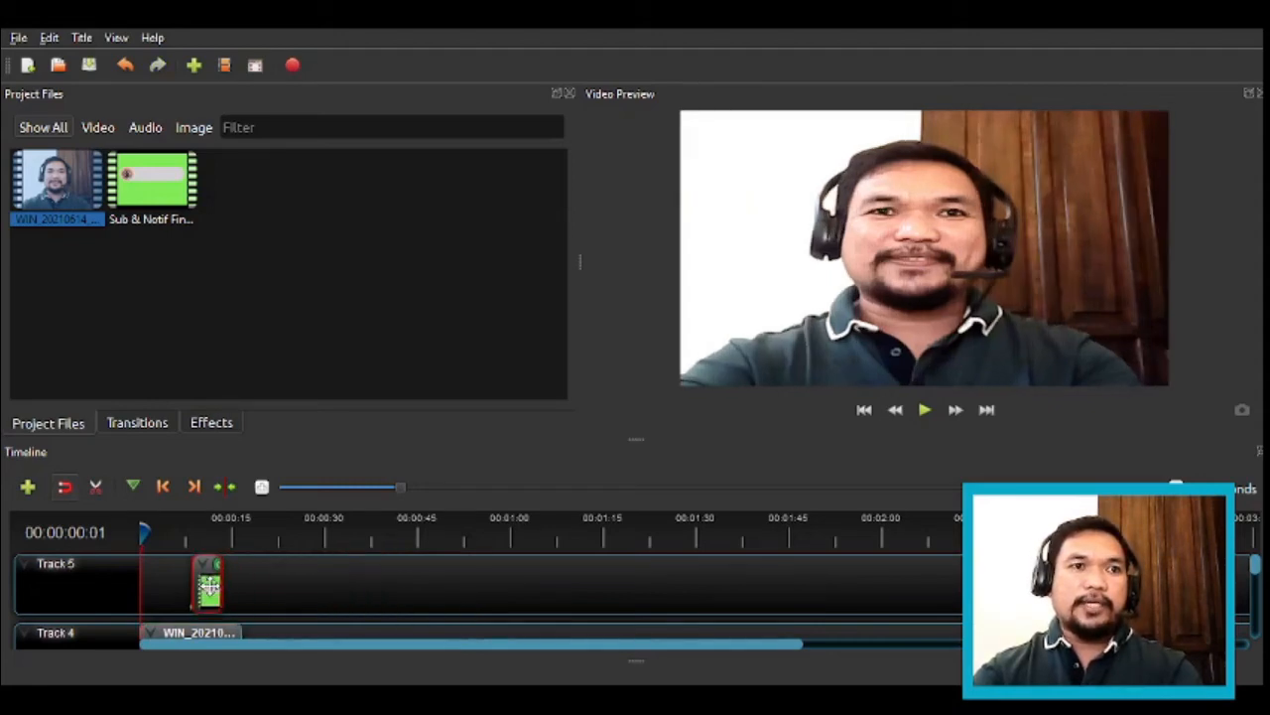
pyautogui.click(925, 410)
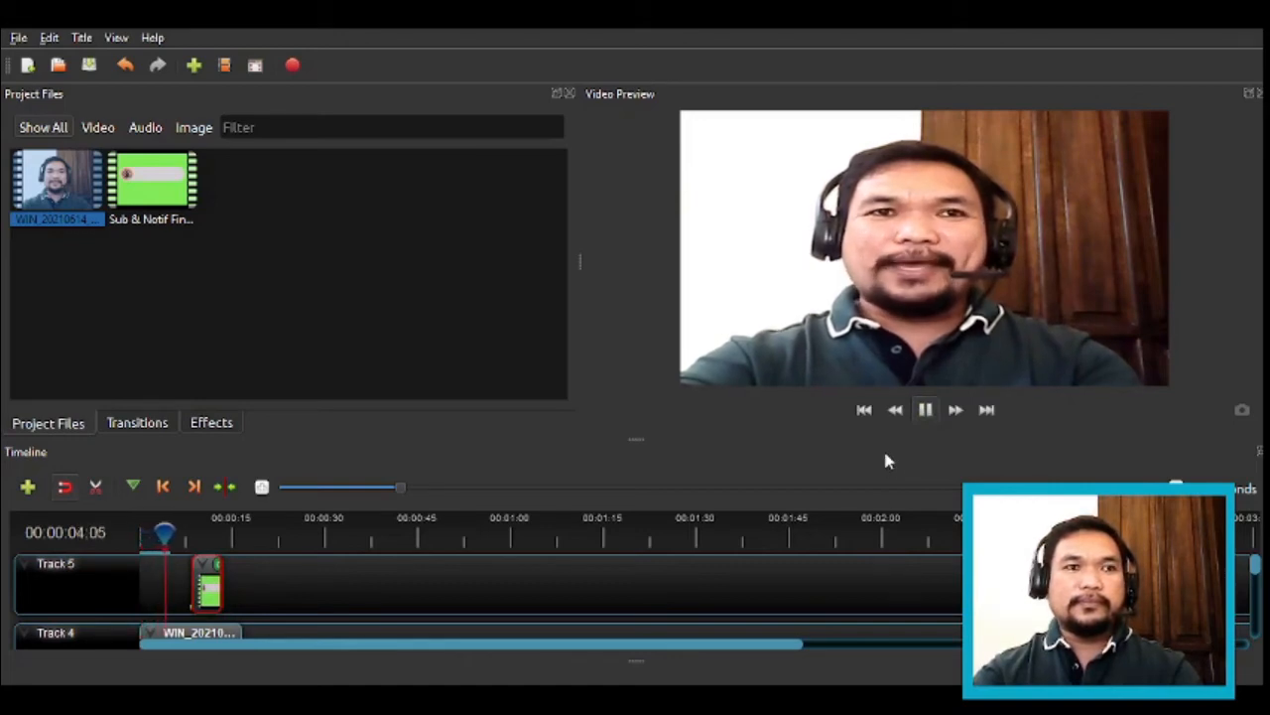
pyautogui.click(930, 413)
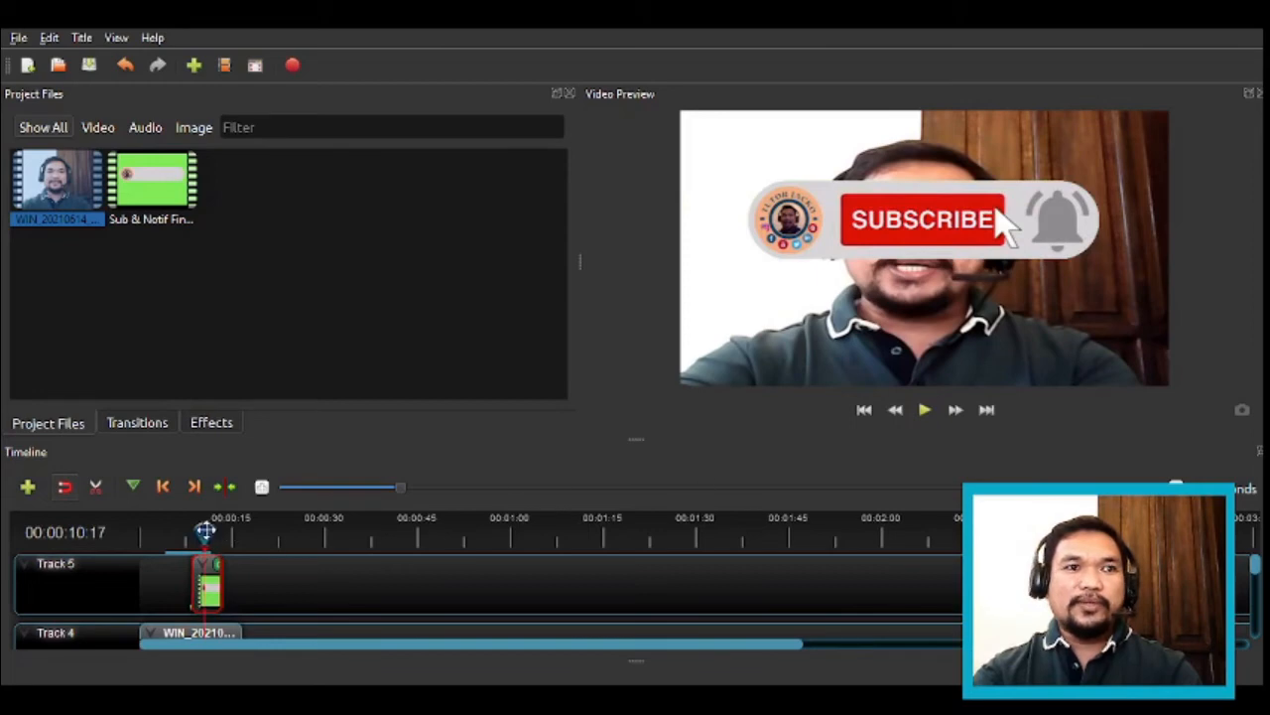
# Step: Shift the subscribe clip on Track 5 to start at about 10 seconds and play the overlay from about 7 seconds
pyautogui.moveTo(205, 527); pyautogui.dragTo(185, 536)
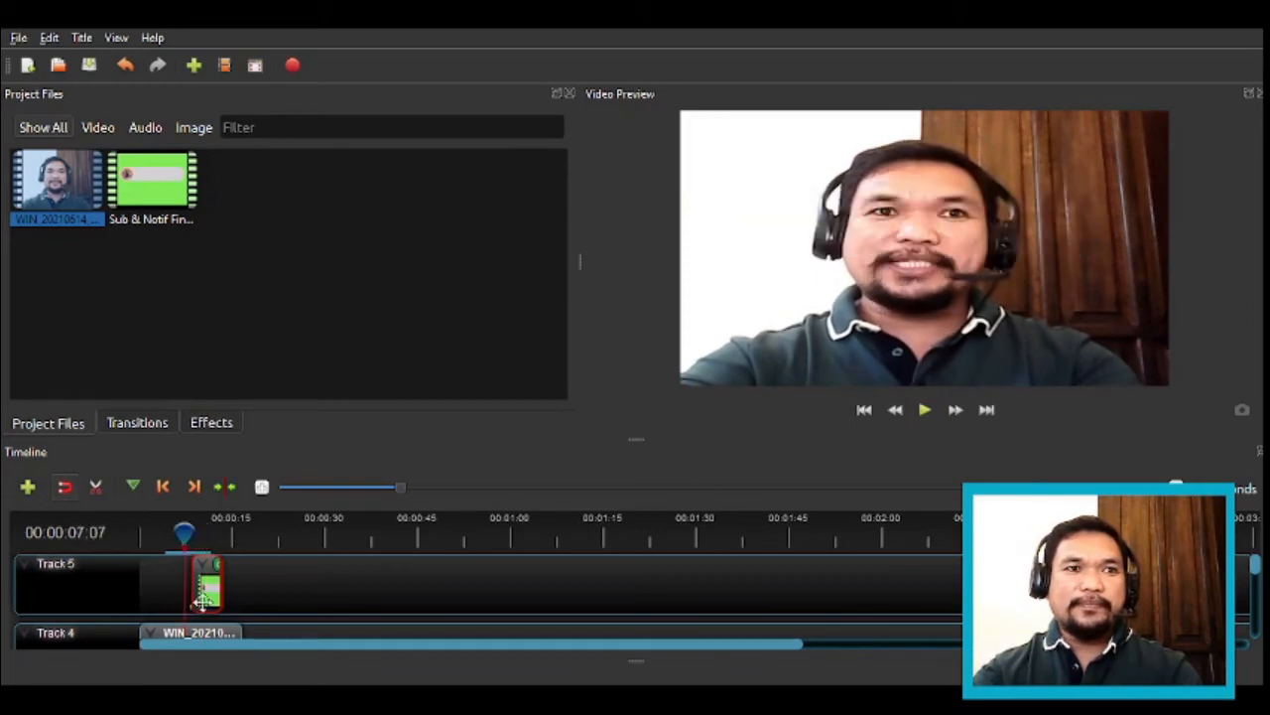
pyautogui.moveTo(199, 596); pyautogui.dragTo(214, 588)
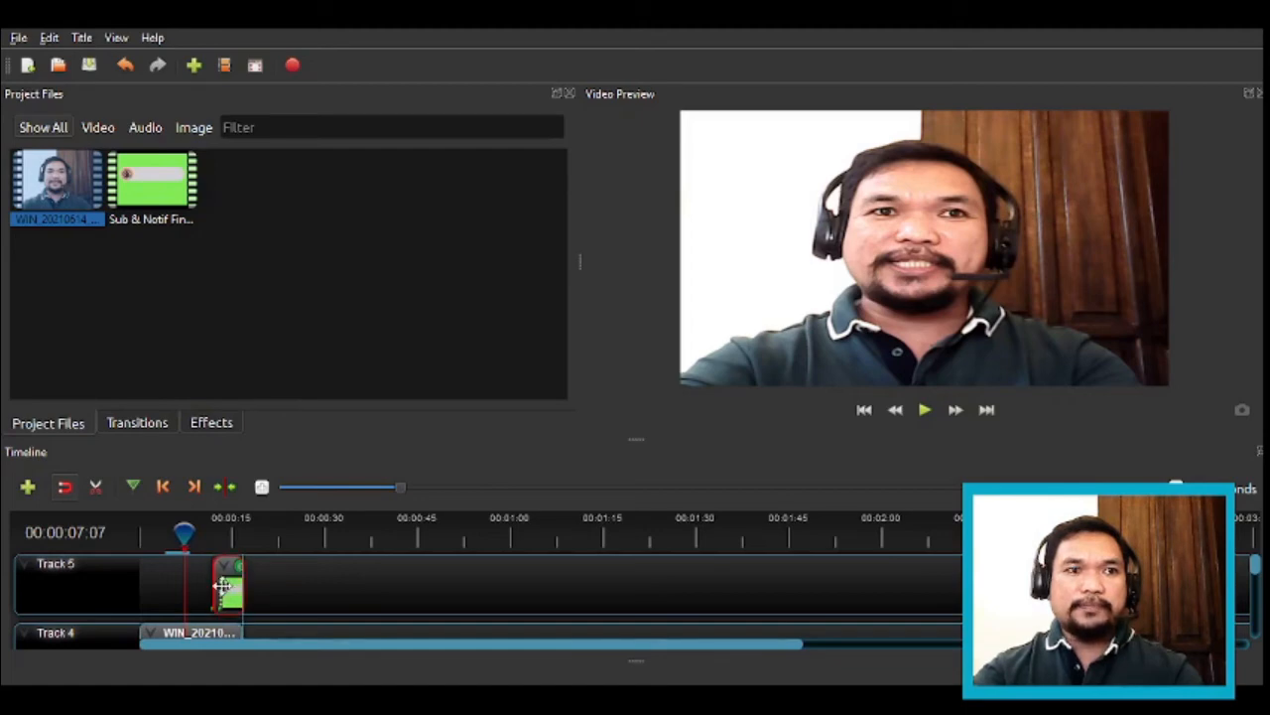
pyautogui.moveTo(223, 585); pyautogui.dragTo(211, 586)
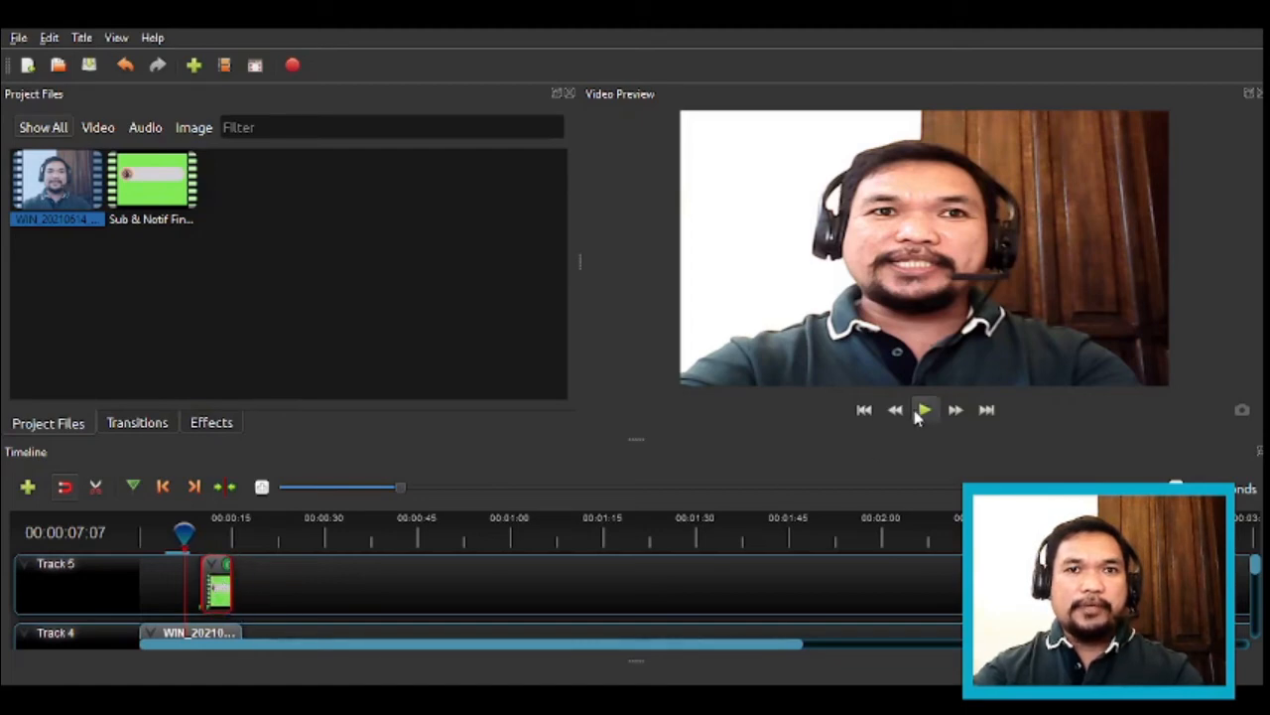
pyautogui.click(922, 411)
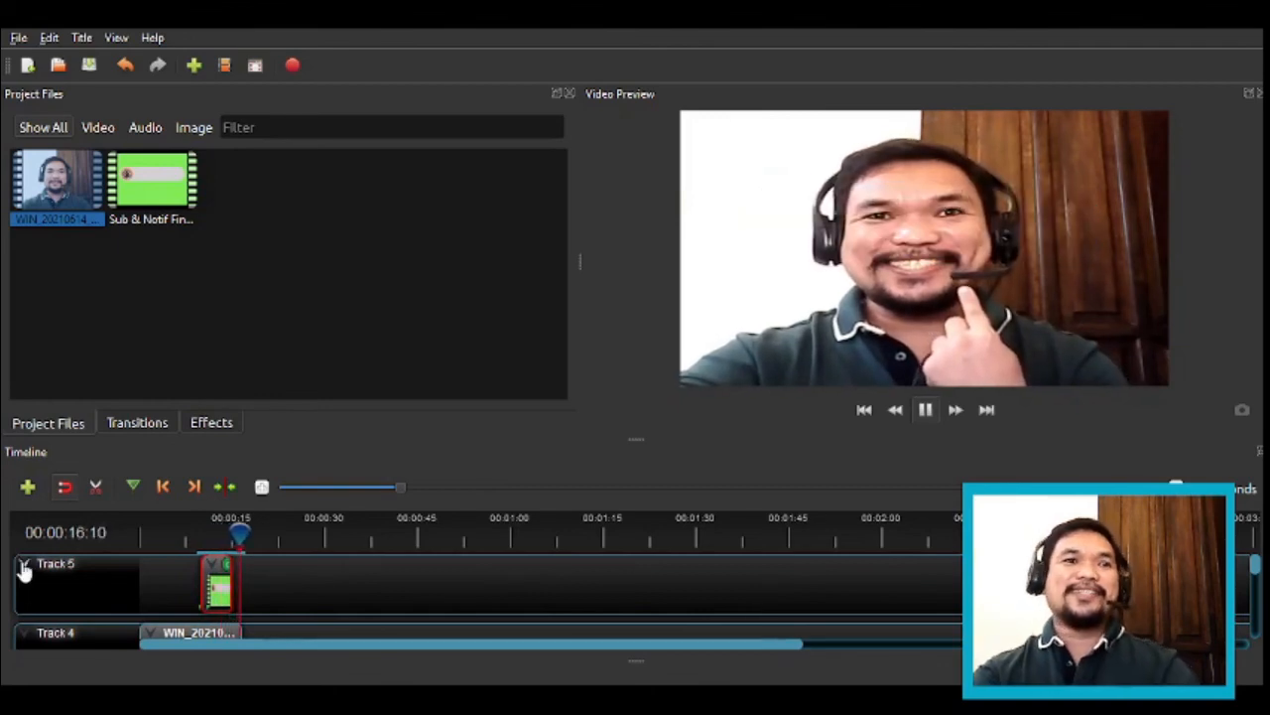
pyautogui.press('space')
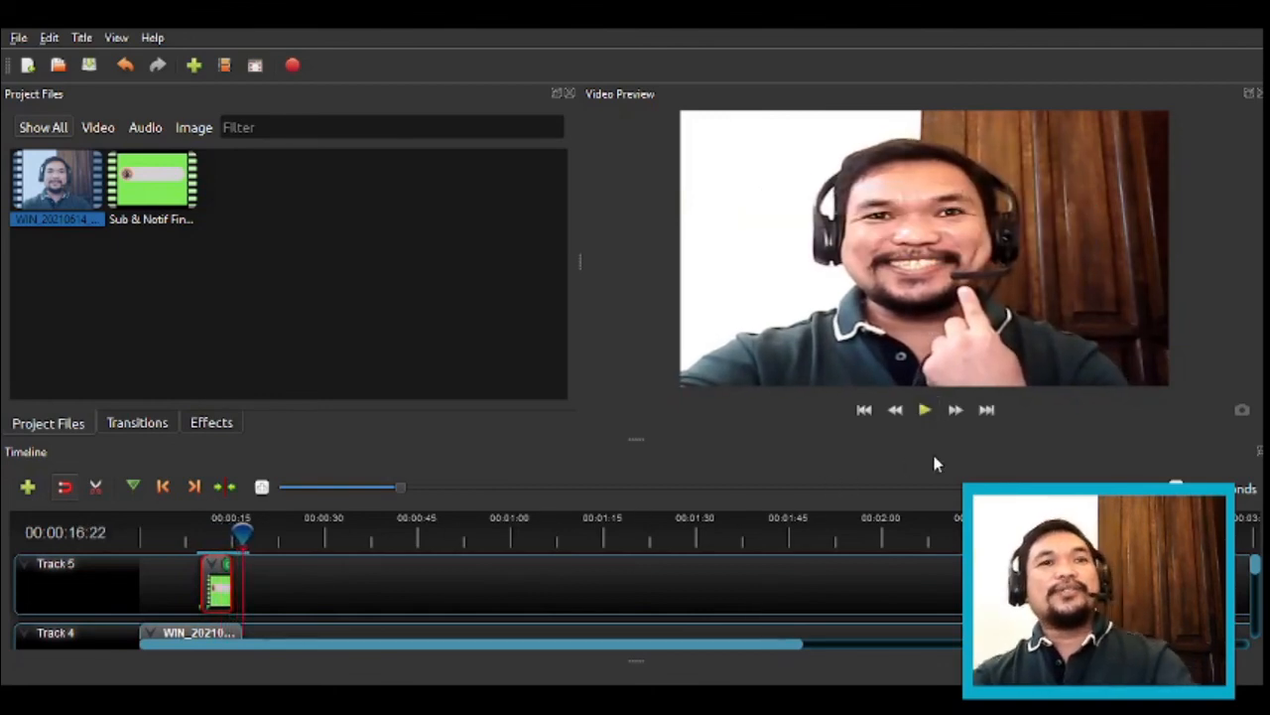